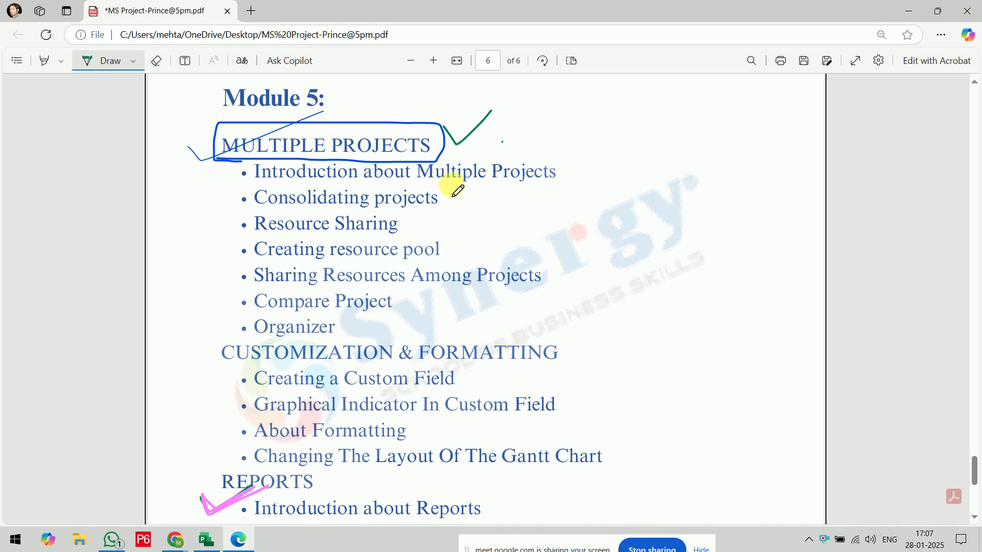
# Open Paint and handwrite the heading DMRC near the canvas's upper middle with a dark red brush.
pyautogui.press('super')
pyautogui.write('a')
pyautogui.press('BackSpace')
pyautogui.write('pai')
pyautogui.press('Return')
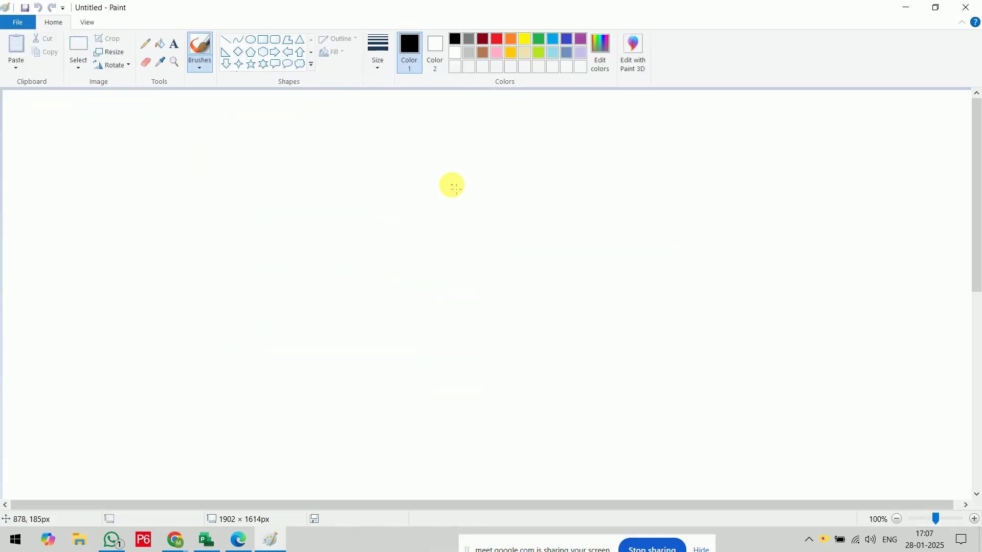
pyautogui.click(484, 40)
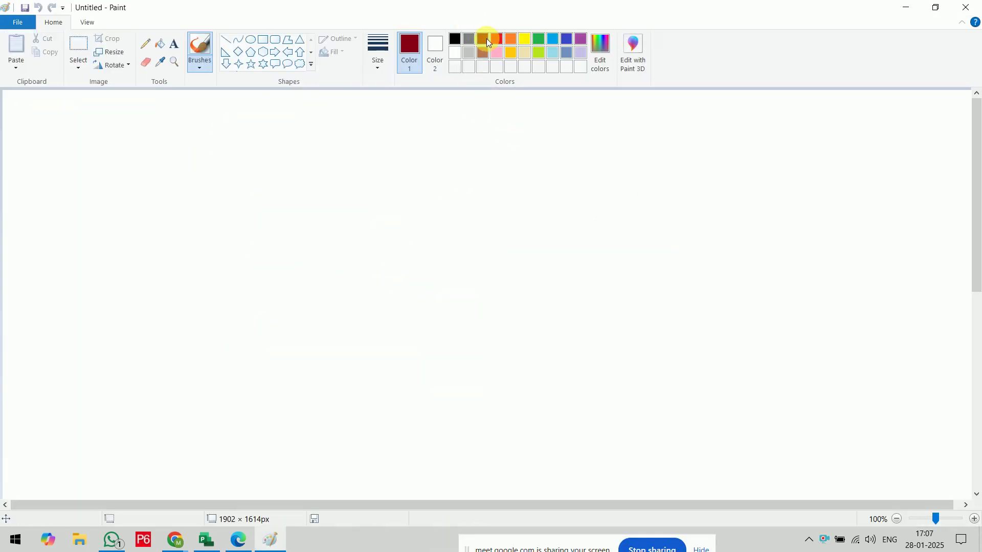
pyautogui.click(201, 62)
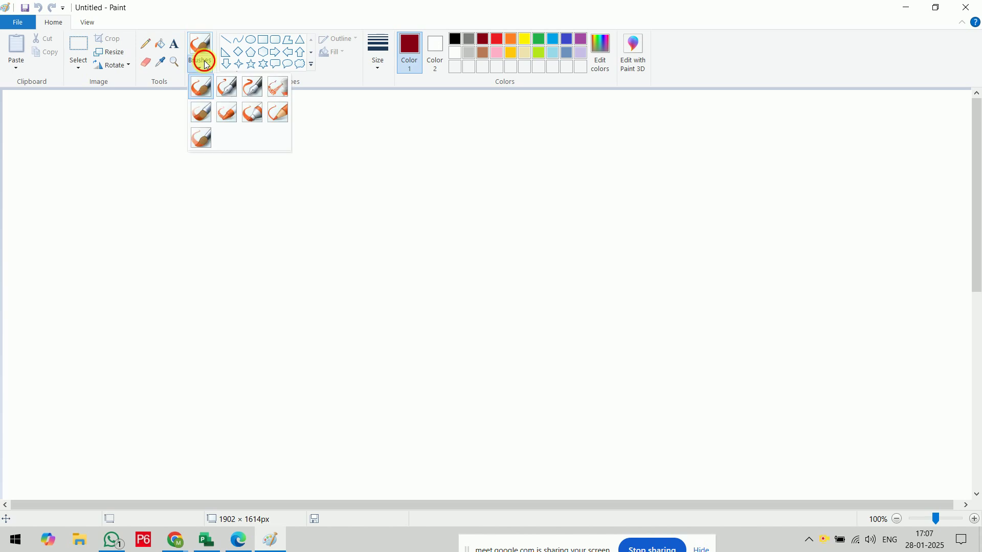
pyautogui.click(384, 68)
pyautogui.click(384, 68)
pyautogui.click(388, 110)
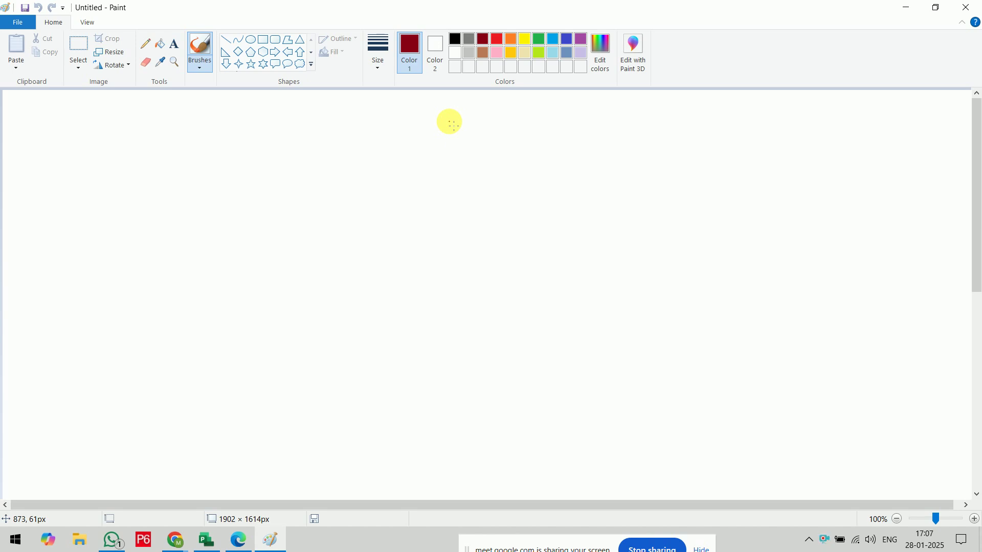
pyautogui.moveTo(449, 119)
pyautogui.mouseDown()
pyautogui.moveTo(452, 141)
pyautogui.moveTo(447, 121)
pyautogui.moveTo(464, 139)
pyautogui.moveTo(446, 144)
pyautogui.moveTo(485, 121)
pyautogui.moveTo(517, 124)
pyautogui.moveTo(517, 134)
pyautogui.moveTo(555, 114)
pyautogui.moveTo(557, 144)
pyautogui.mouseUp()
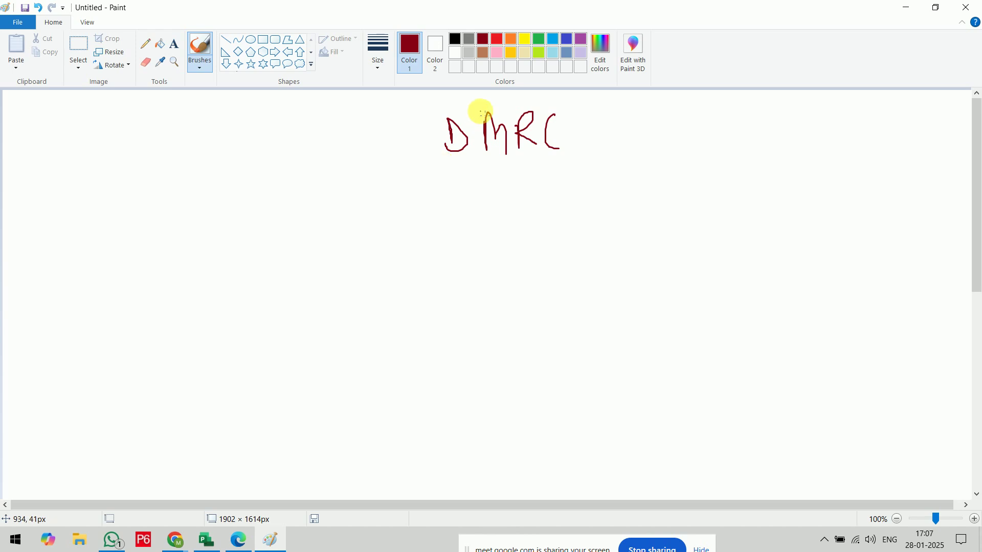
# Draw four arrows branching down from DMRC and label their ends CC, TC, E&I and SC.
pyautogui.moveTo(431, 163)
pyautogui.mouseDown()
pyautogui.moveTo(376, 205)
pyautogui.moveTo(386, 213)
pyautogui.moveTo(334, 241)
pyautogui.moveTo(358, 245)
pyautogui.mouseUp()
pyautogui.moveTo(477, 164)
pyautogui.mouseDown()
pyautogui.moveTo(475, 202)
pyautogui.moveTo(493, 198)
pyautogui.moveTo(486, 220)
pyautogui.mouseUp()
pyautogui.moveTo(478, 221)
pyautogui.mouseDown()
pyautogui.moveTo(478, 240)
pyautogui.moveTo(499, 237)
pyautogui.mouseUp()
pyautogui.moveTo(530, 158)
pyautogui.mouseDown()
pyautogui.moveTo(554, 193)
pyautogui.moveTo(571, 188)
pyautogui.moveTo(562, 226)
pyautogui.moveTo(594, 210)
pyautogui.moveTo(611, 222)
pyautogui.mouseUp()
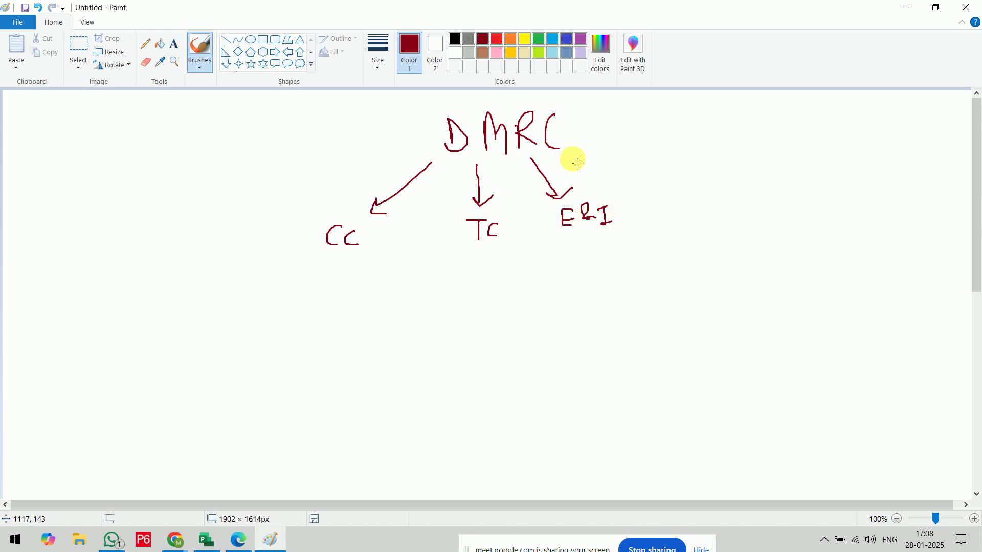
pyautogui.moveTo(567, 143); pyautogui.dragTo(712, 206)
pyautogui.moveTo(699, 194)
pyautogui.mouseDown()
pyautogui.moveTo(725, 188)
pyautogui.moveTo(726, 231)
pyautogui.moveTo(716, 229)
pyautogui.moveTo(735, 214)
pyautogui.moveTo(726, 221)
pyautogui.moveTo(740, 228)
pyautogui.mouseUp()
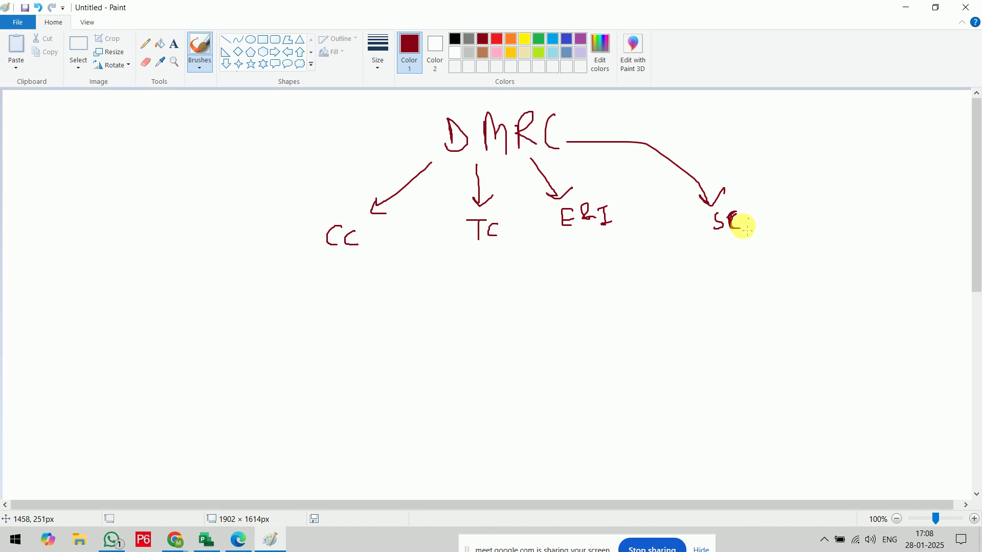
# Sketch an X with an arrow leading to a Y, in the empty area left of the DMRC diagram.
pyautogui.moveTo(58, 143); pyautogui.dragTo(38, 183)
pyautogui.moveTo(31, 151); pyautogui.dragTo(59, 181)
pyautogui.moveTo(67, 168); pyautogui.dragTo(133, 163)
pyautogui.moveTo(120, 154); pyautogui.dragTo(132, 163)
pyautogui.moveTo(153, 127); pyautogui.dragTo(166, 164)
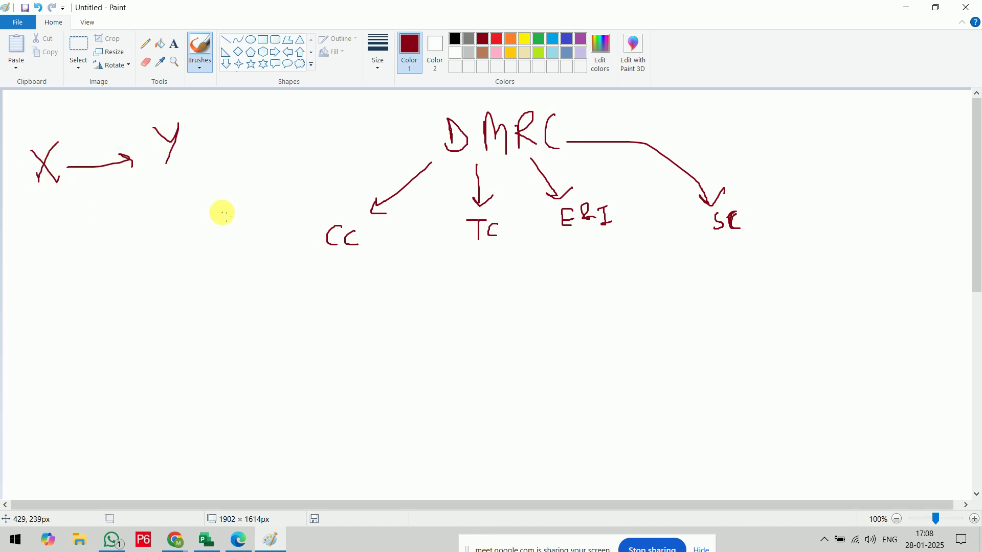
# Draw a box around each of the CC, TC, E&I and SC labels.
pyautogui.moveTo(307, 251)
pyautogui.mouseDown()
pyautogui.moveTo(368, 236)
pyautogui.moveTo(310, 220)
pyautogui.moveTo(301, 248)
pyautogui.mouseUp()
pyautogui.moveTo(465, 246)
pyautogui.mouseDown()
pyautogui.moveTo(505, 217)
pyautogui.moveTo(459, 214)
pyautogui.moveTo(464, 247)
pyautogui.mouseUp()
pyautogui.moveTo(622, 235)
pyautogui.mouseDown()
pyautogui.moveTo(616, 205)
pyautogui.moveTo(550, 204)
pyautogui.moveTo(620, 233)
pyautogui.mouseUp()
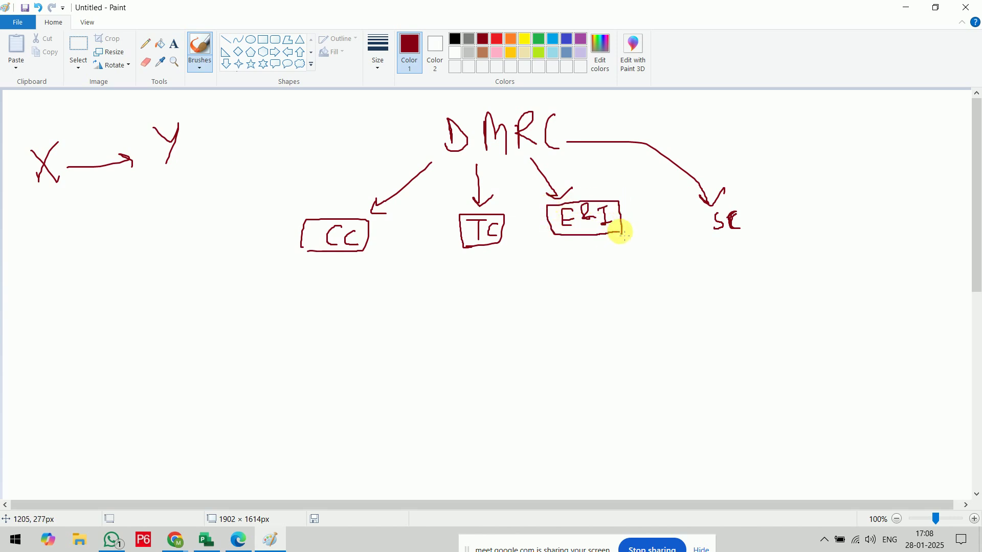
pyautogui.moveTo(745, 235)
pyautogui.mouseDown()
pyautogui.moveTo(737, 209)
pyautogui.moveTo(702, 213)
pyautogui.moveTo(723, 237)
pyautogui.moveTo(746, 235)
pyautogui.mouseUp()
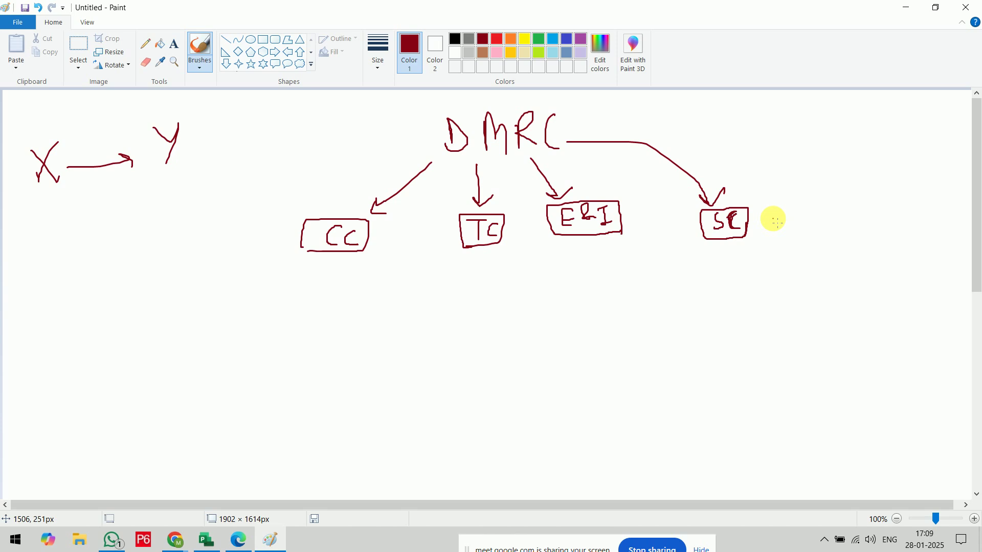
# Draw an arrow down from each of the four boxes and label the ends P1, P2, P3 and P4.
pyautogui.moveTo(343, 252)
pyautogui.mouseDown()
pyautogui.moveTo(331, 263)
pyautogui.moveTo(340, 276)
pyautogui.mouseUp()
pyautogui.moveTo(326, 309)
pyautogui.mouseDown()
pyautogui.moveTo(331, 281)
pyautogui.moveTo(343, 313)
pyautogui.mouseUp()
pyautogui.click(396, 294)
pyautogui.moveTo(488, 249)
pyautogui.mouseDown()
pyautogui.moveTo(483, 300)
pyautogui.moveTo(503, 312)
pyautogui.mouseUp()
pyautogui.moveTo(594, 236); pyautogui.dragTo(594, 262)
pyautogui.moveTo(590, 254)
pyautogui.mouseDown()
pyautogui.moveTo(611, 250)
pyautogui.moveTo(602, 301)
pyautogui.mouseUp()
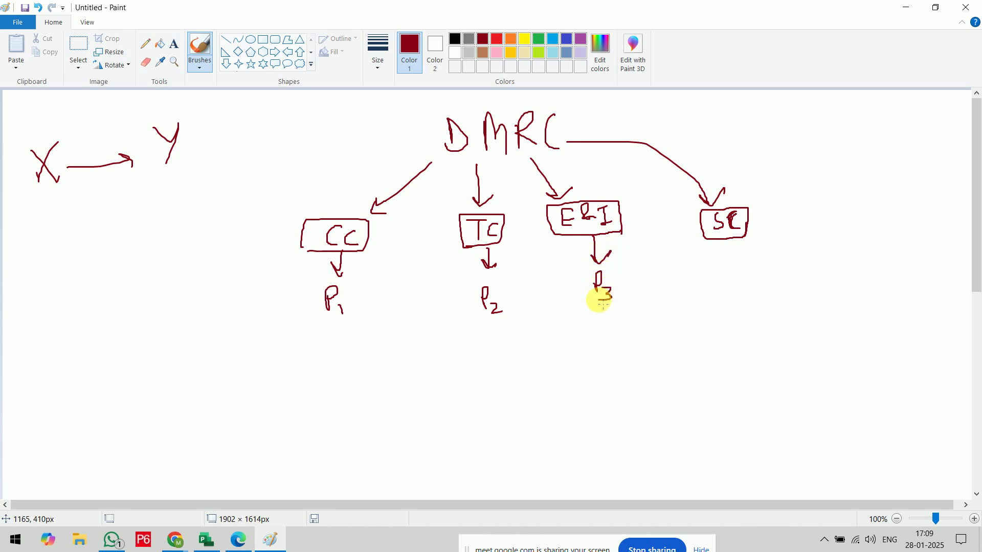
pyautogui.moveTo(730, 240)
pyautogui.mouseDown()
pyautogui.moveTo(732, 262)
pyautogui.moveTo(740, 258)
pyautogui.mouseUp()
pyautogui.moveTo(742, 291)
pyautogui.mouseDown()
pyautogui.moveTo(744, 271)
pyautogui.moveTo(762, 306)
pyautogui.mouseUp()
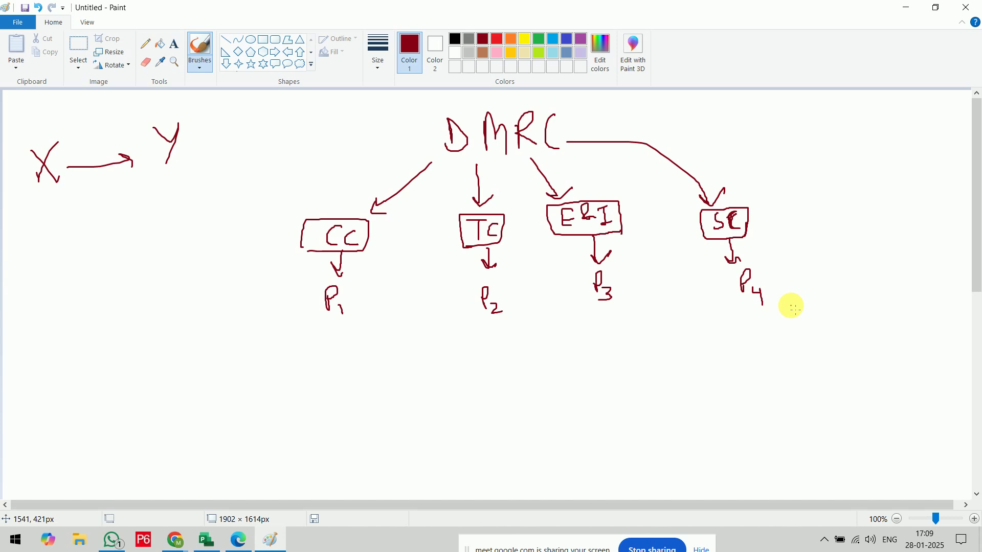
# Annotate the DMRC heading with (X to Y) and tick marks, and underline P1 to P4.
pyautogui.moveTo(612, 100)
pyautogui.mouseDown()
pyautogui.moveTo(607, 128)
pyautogui.moveTo(656, 115)
pyautogui.moveTo(665, 125)
pyautogui.moveTo(705, 98)
pyautogui.mouseUp()
pyautogui.moveTo(318, 319); pyautogui.dragTo(351, 317)
pyautogui.moveTo(483, 318); pyautogui.dragTo(517, 311)
pyautogui.moveTo(593, 313); pyautogui.dragTo(627, 300)
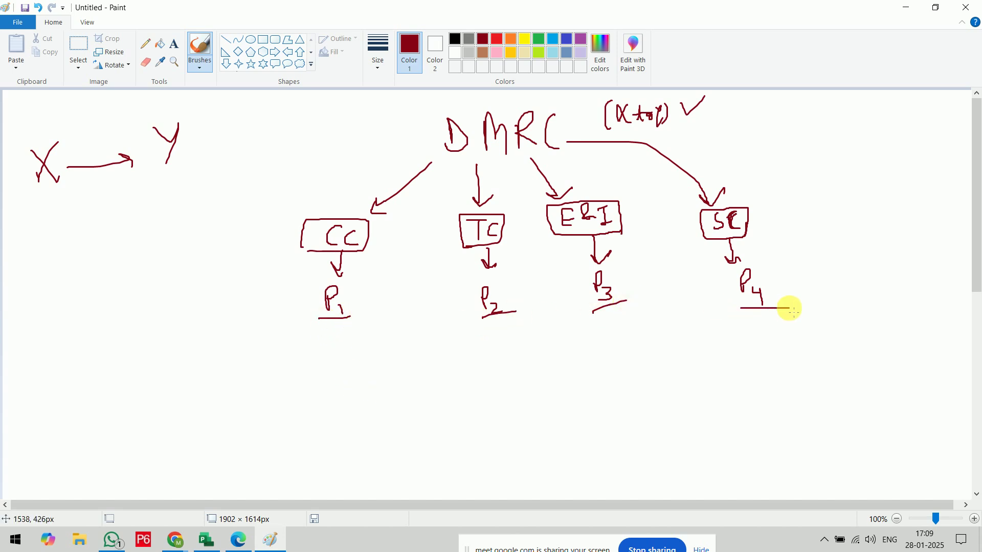
pyautogui.moveTo(740, 308); pyautogui.dragTo(790, 308)
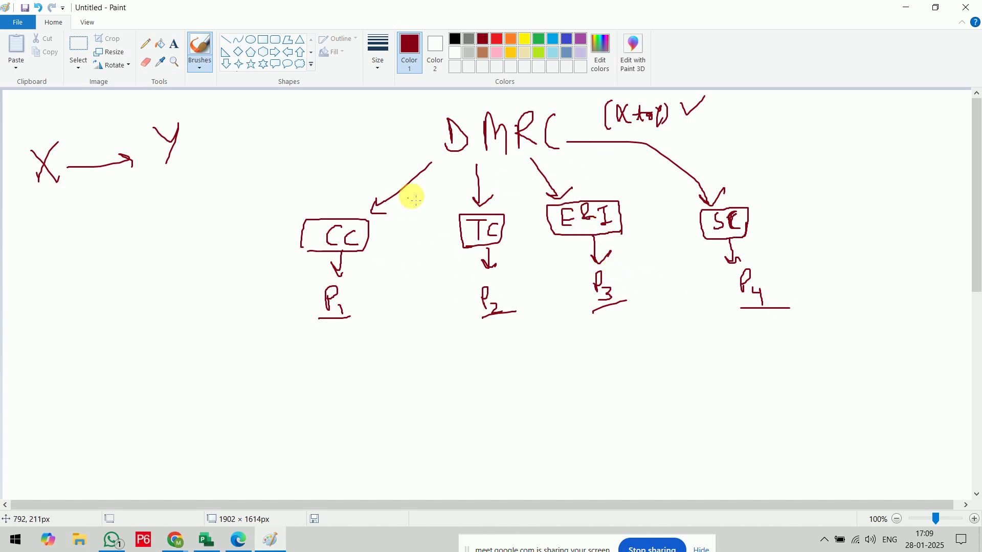
pyautogui.moveTo(432, 119); pyautogui.dragTo(463, 107)
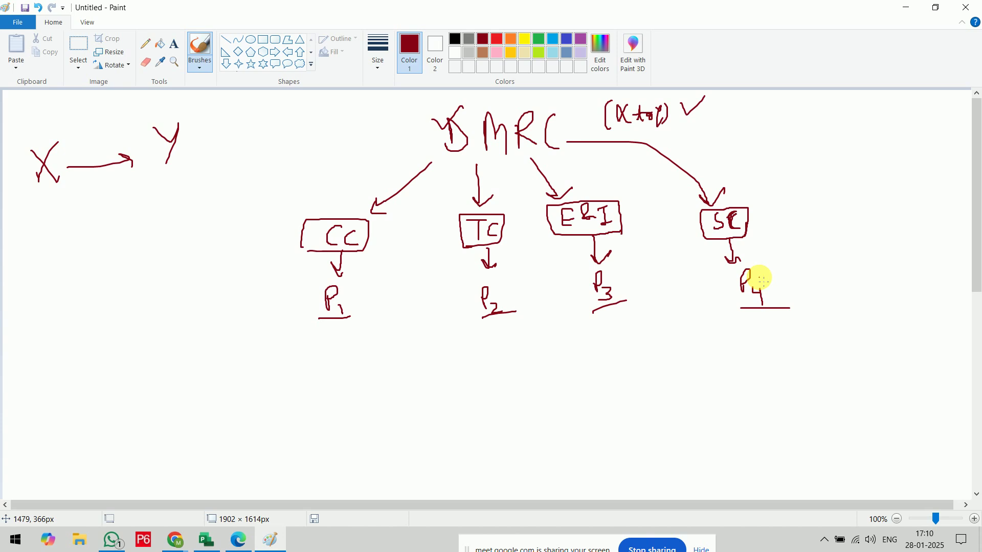
# Switch to Microsoft Project, show the Update & Track Gantt Chart and start inserting a subproject above its summary task.
pyautogui.click(205, 541)
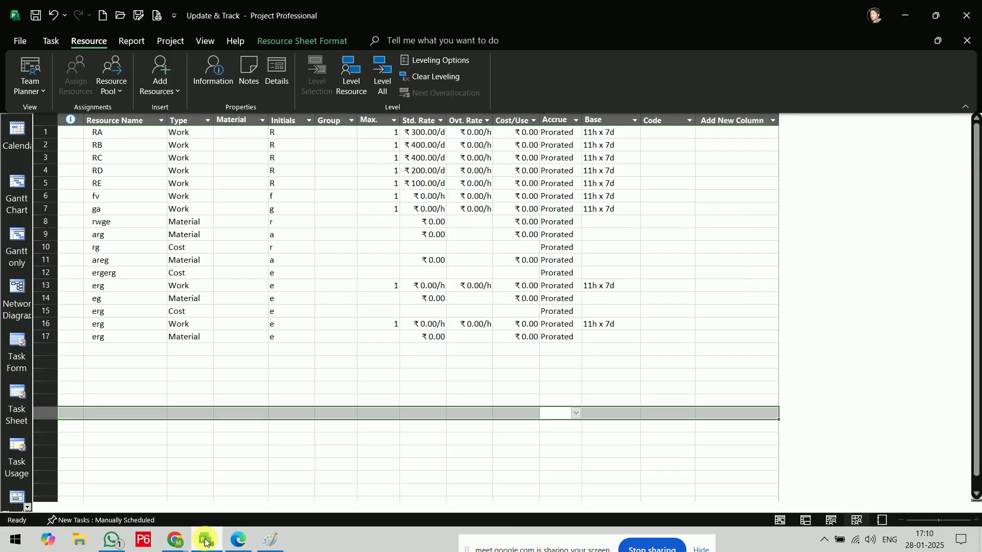
pyautogui.click(16, 203)
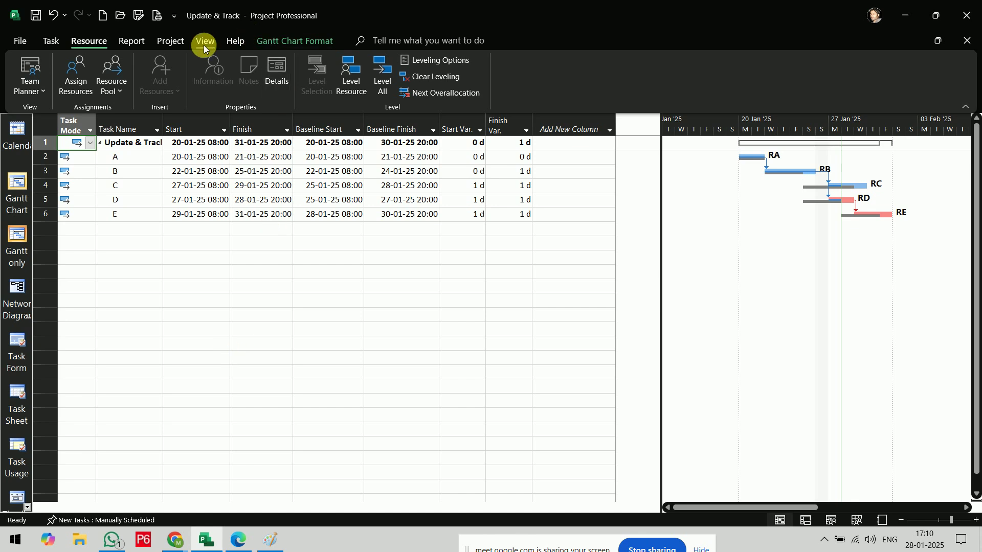
pyautogui.click(179, 44)
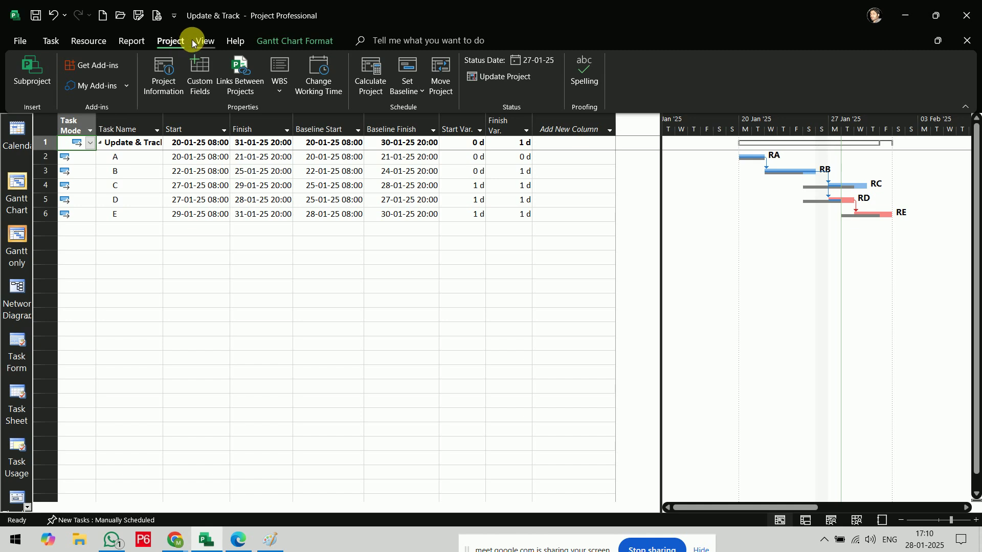
pyautogui.click(29, 86)
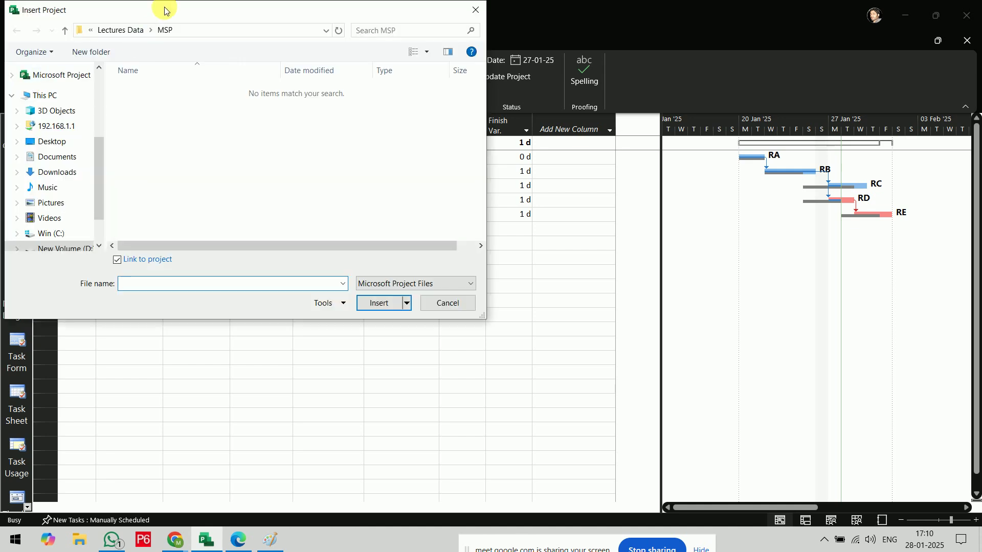
# Enlarge the Insert Project dialog and look for project files in Desktop > CADD NFC Data > Files for Jan'2025.
pyautogui.moveTo(165, 9); pyautogui.dragTo(209, 57)
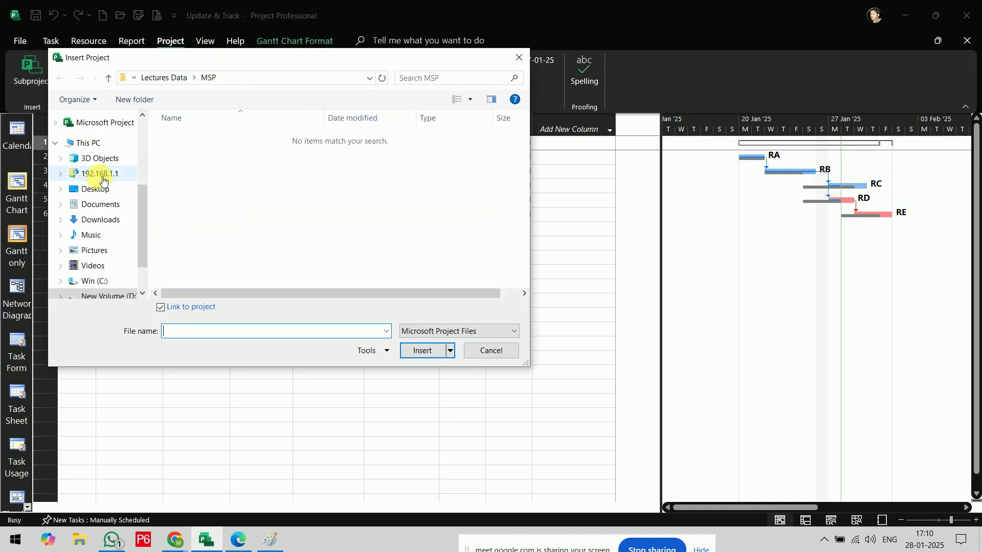
pyautogui.click(94, 189)
pyautogui.moveTo(526, 364); pyautogui.dragTo(872, 499)
pyautogui.moveTo(500, 62); pyautogui.dragTo(535, 185)
pyautogui.doubleClick(470, 282)
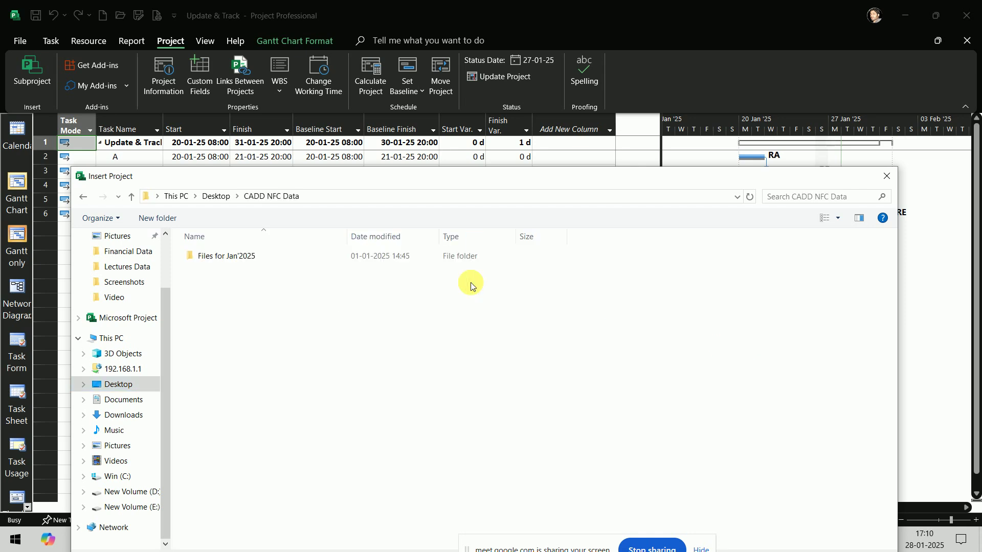
pyautogui.doubleClick(236, 256)
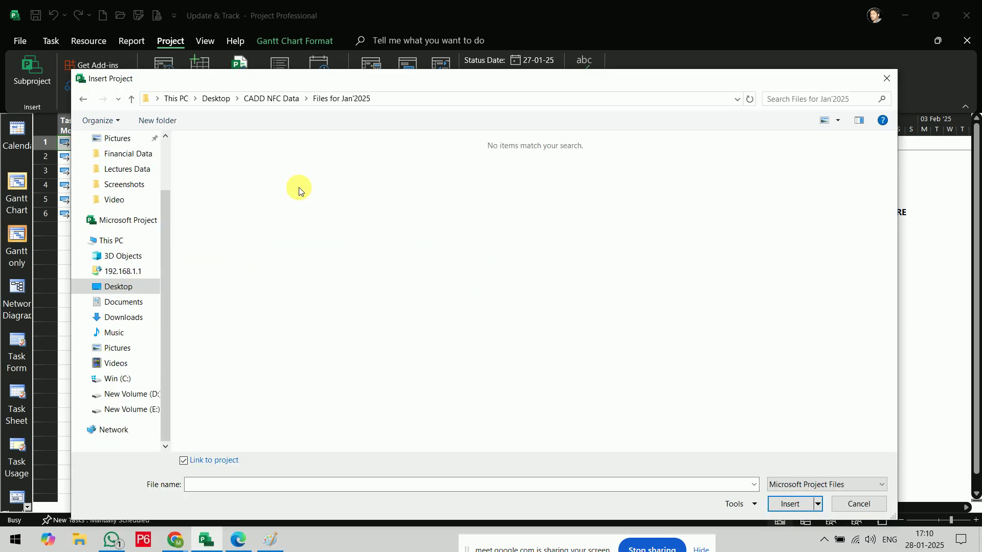
# Show all file types and insert Civil Project for Resources from the Desktop's MSP folder as a linked subproject.
pyautogui.click(816, 485)
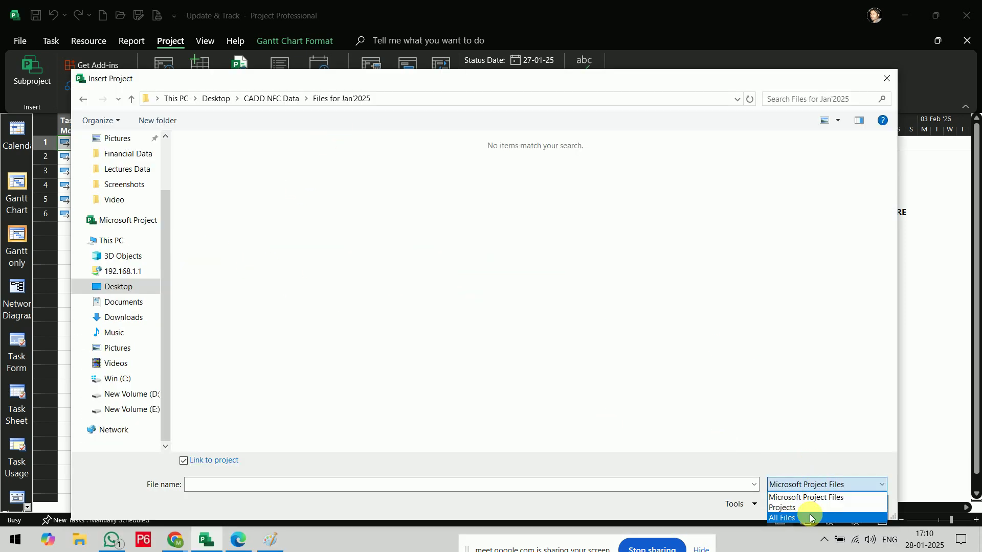
pyautogui.click(805, 518)
pyautogui.click(271, 98)
pyautogui.click(211, 101)
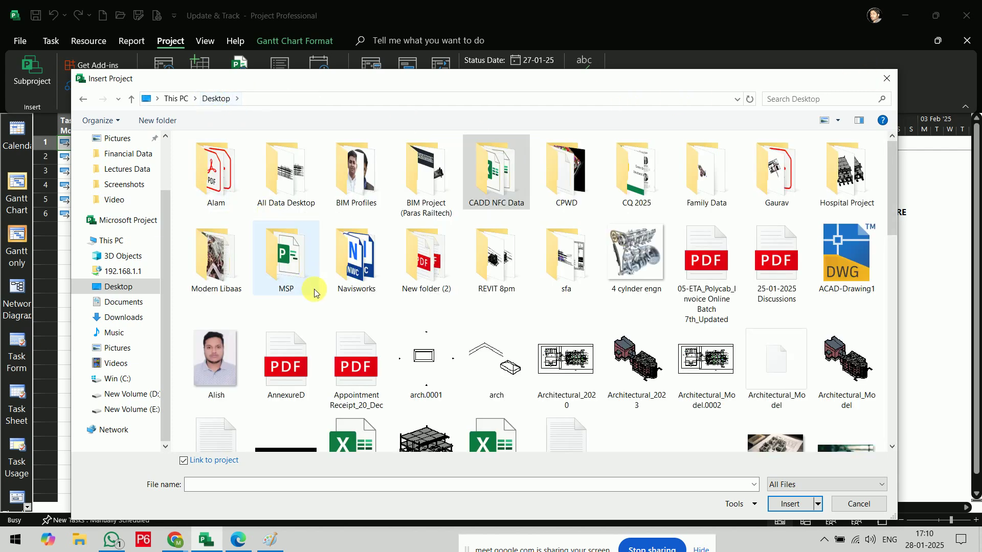
pyautogui.doubleClick(297, 273)
pyautogui.click(241, 158)
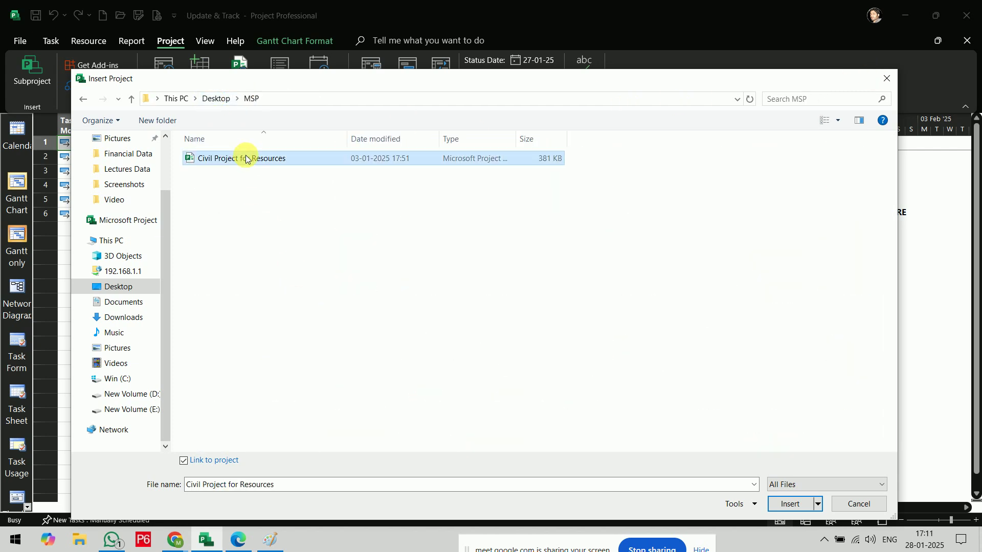
pyautogui.click(789, 504)
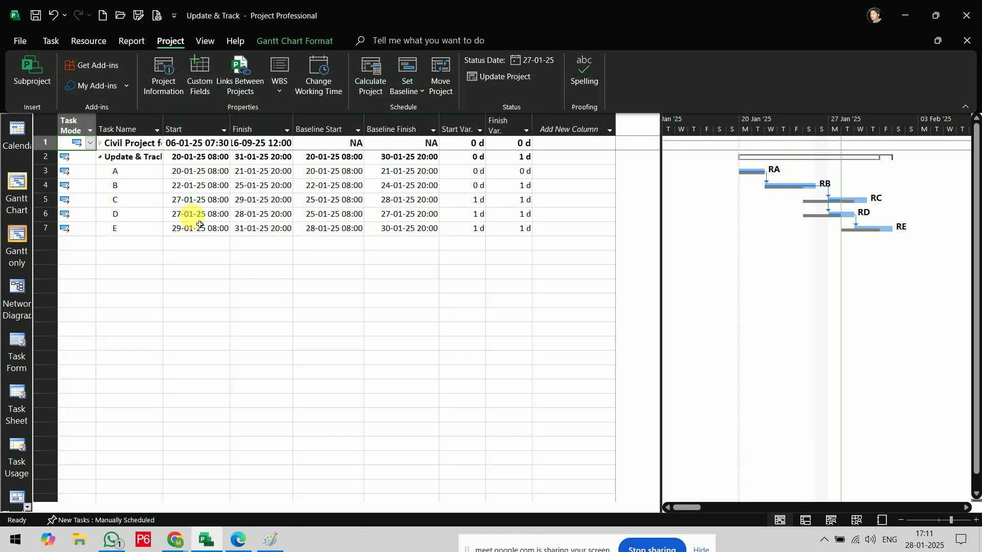
# Expand the inserted Civil Project for Resources, widen the Task Name column to fit its names and review both projects' tasks.
pyautogui.click(99, 143)
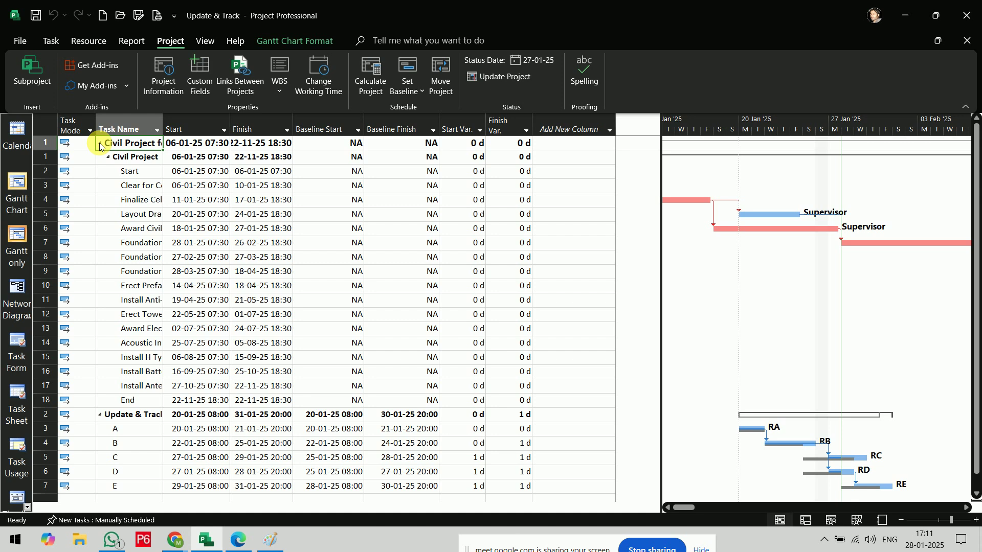
pyautogui.moveTo(163, 135); pyautogui.dragTo(226, 133)
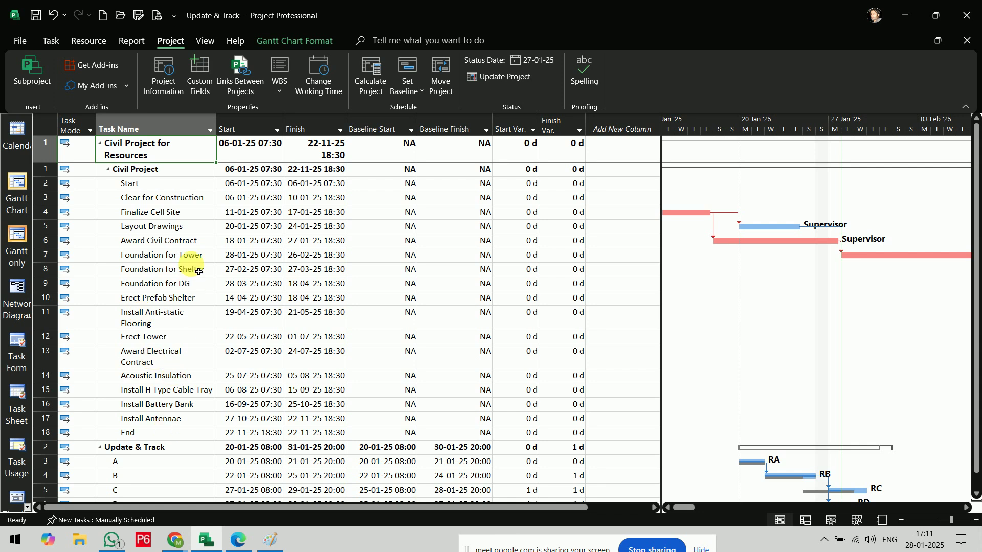
pyautogui.scroll(-2, 190, 265)
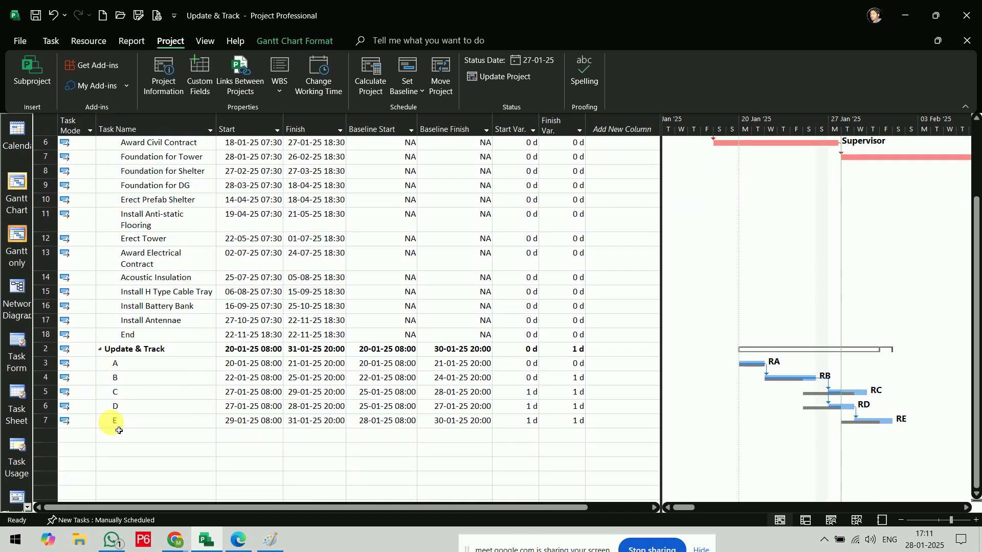
pyautogui.scroll(3, 110, 266)
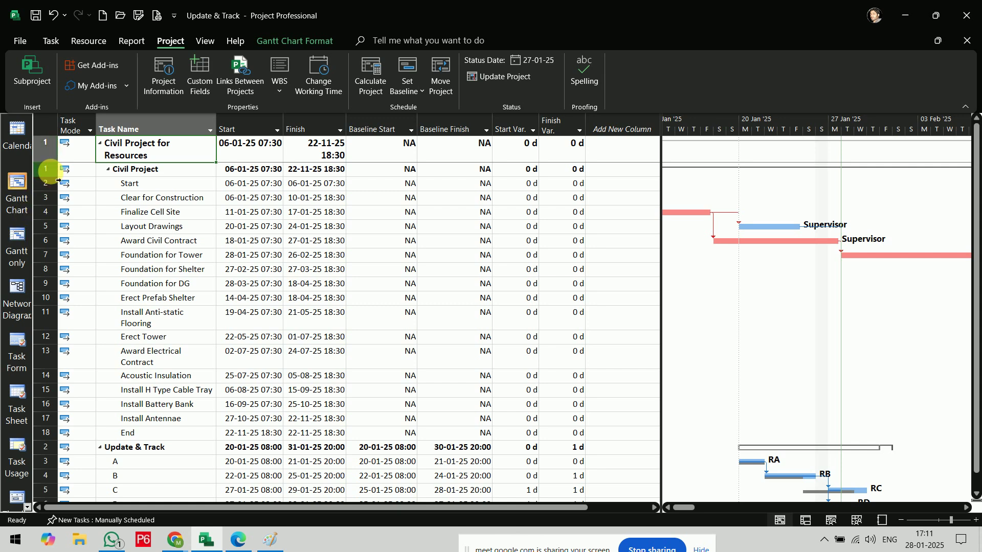
# Collapse the Civil Project and Update & Track summary tasks.
pyautogui.click(107, 170)
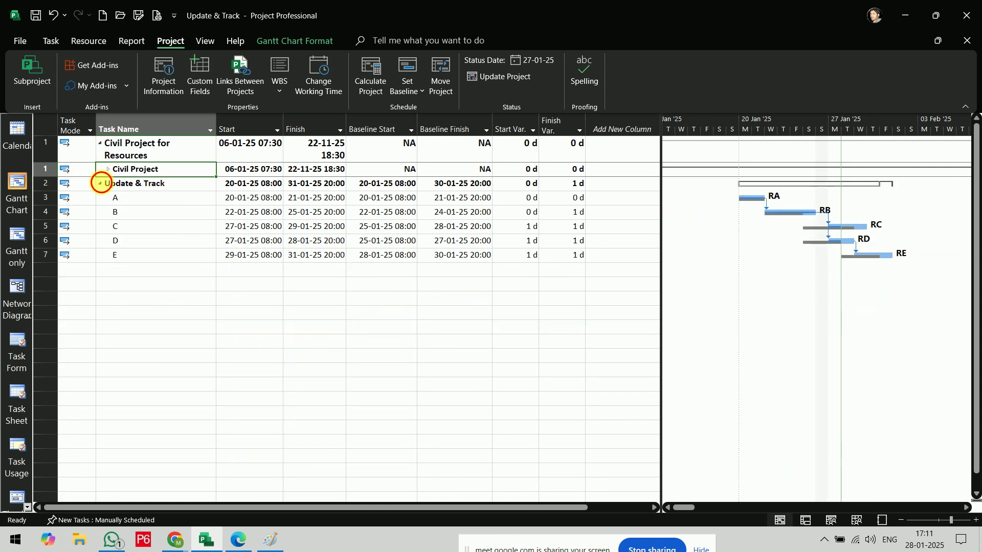
pyautogui.click(100, 184)
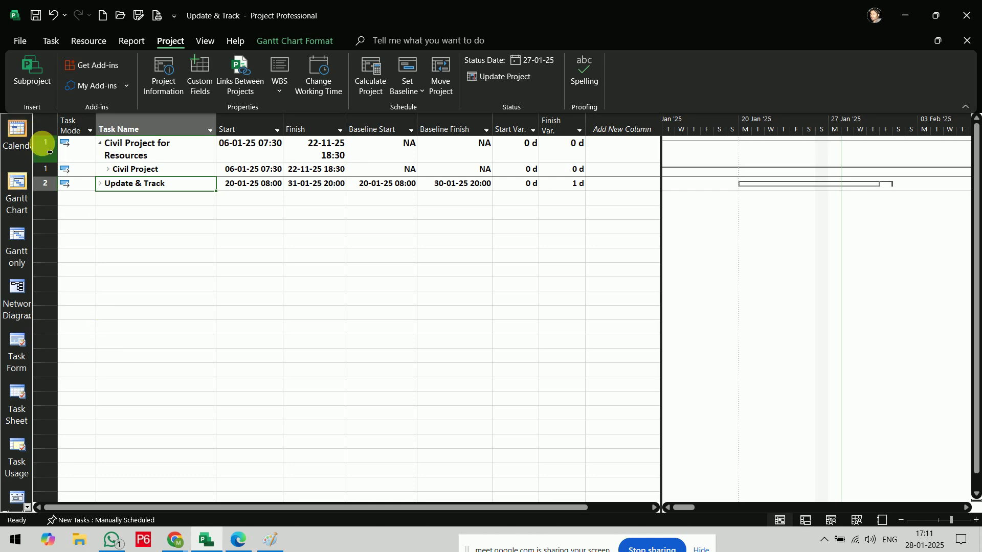
pyautogui.click(108, 169)
pyautogui.click(108, 168)
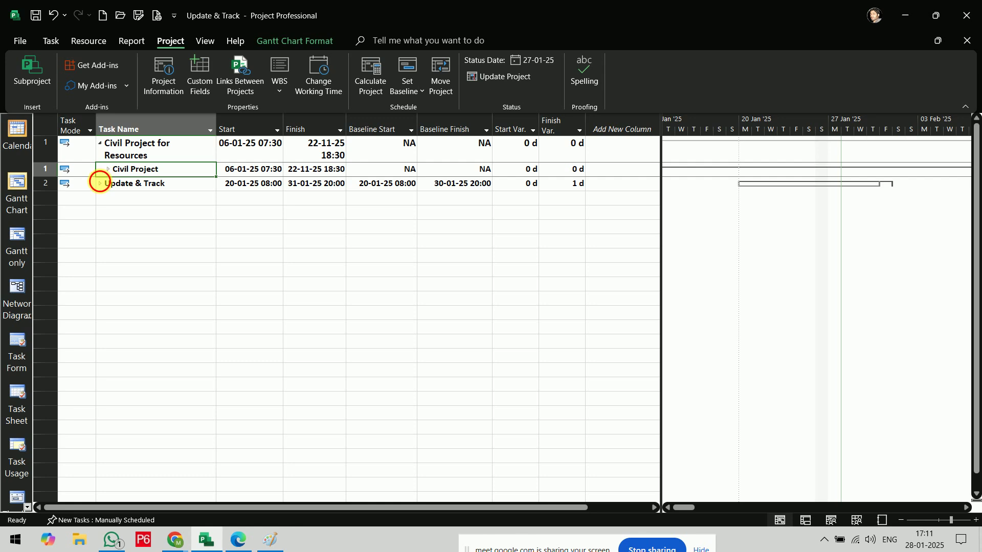
pyautogui.click(100, 183)
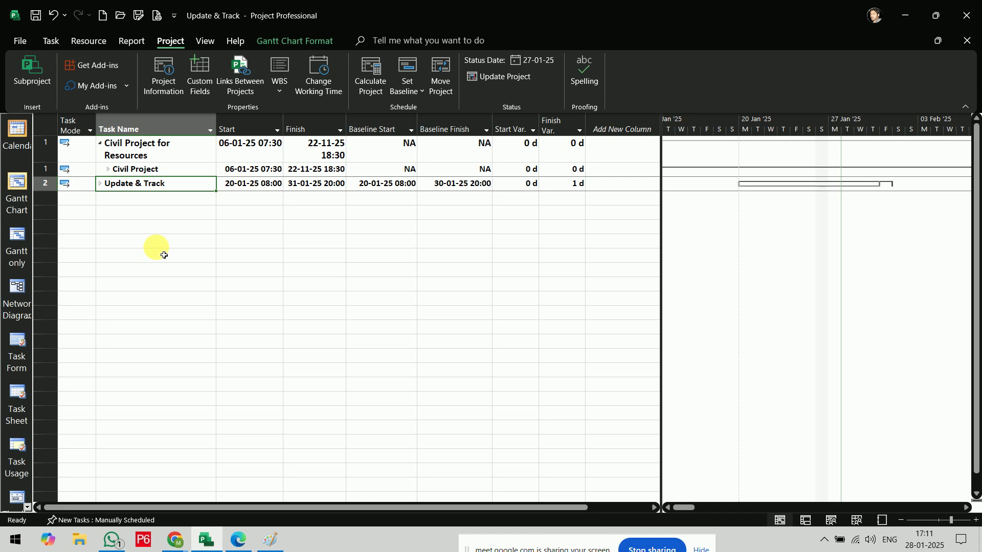
# Switch to the browser showing the Module 5 page of the MS Project course PDF.
pyautogui.click(238, 539)
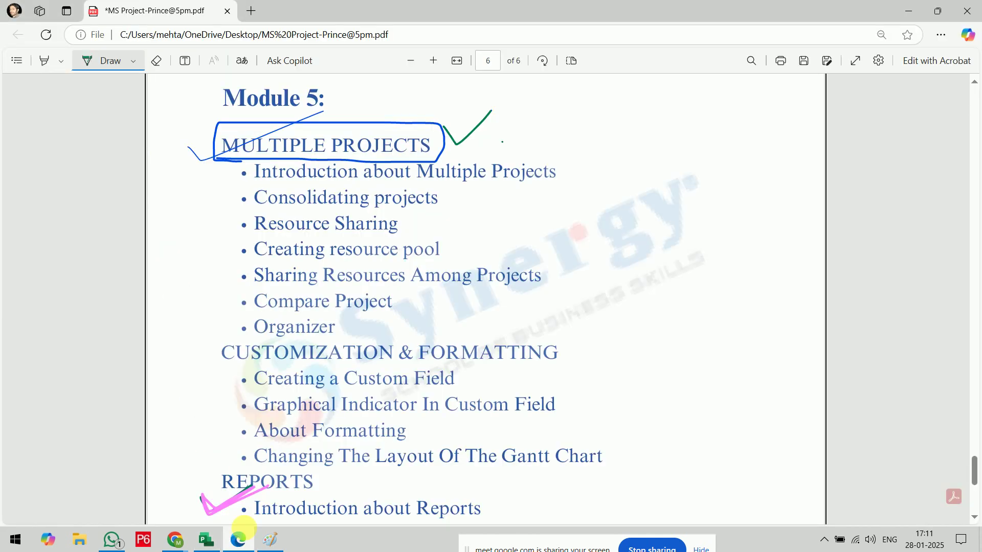
# Underline and box the "Introduction about Multiple Projects" and "Consolidating projects" topics in green under Module 5.
pyautogui.moveTo(254, 181)
pyautogui.mouseDown()
pyautogui.moveTo(545, 186)
pyautogui.moveTo(566, 153)
pyautogui.moveTo(417, 154)
pyautogui.moveTo(433, 185)
pyautogui.mouseUp()
pyautogui.moveTo(317, 208); pyautogui.dragTo(446, 207)
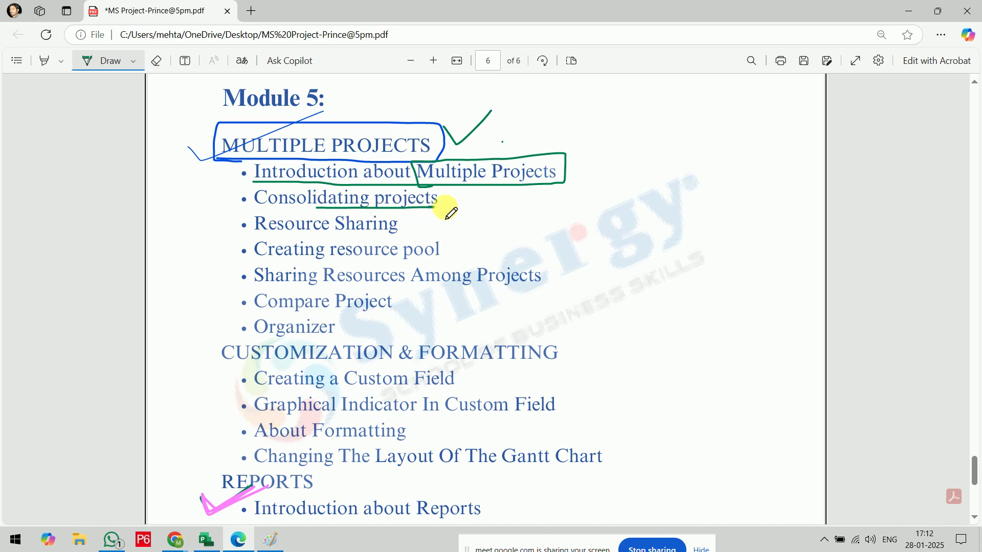
pyautogui.moveTo(332, 214)
pyautogui.mouseDown()
pyautogui.moveTo(248, 213)
pyautogui.moveTo(263, 188)
pyautogui.moveTo(395, 189)
pyautogui.moveTo(453, 207)
pyautogui.mouseUp()
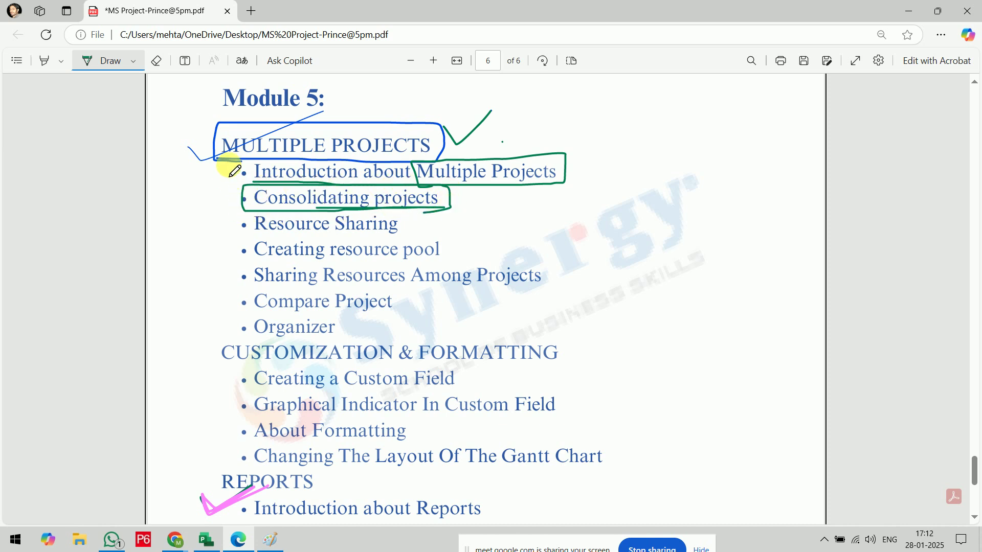
# Tick the introduction and consolidating topics and bracket the three resource topics from Resource Sharing to Sharing Resources Among Projects.
pyautogui.moveTo(237, 172); pyautogui.dragTo(257, 166)
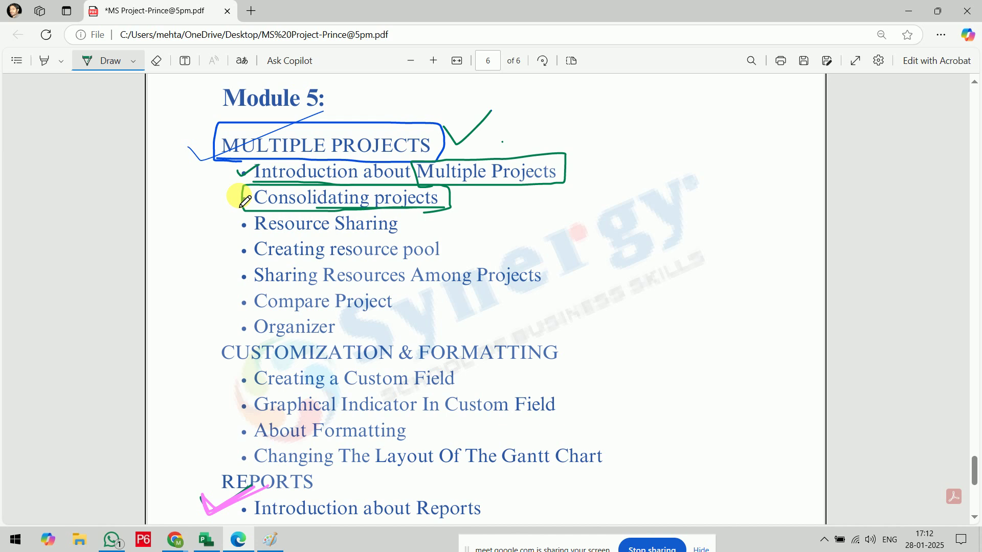
pyautogui.moveTo(229, 194)
pyautogui.mouseDown()
pyautogui.moveTo(241, 202)
pyautogui.moveTo(260, 183)
pyautogui.mouseUp()
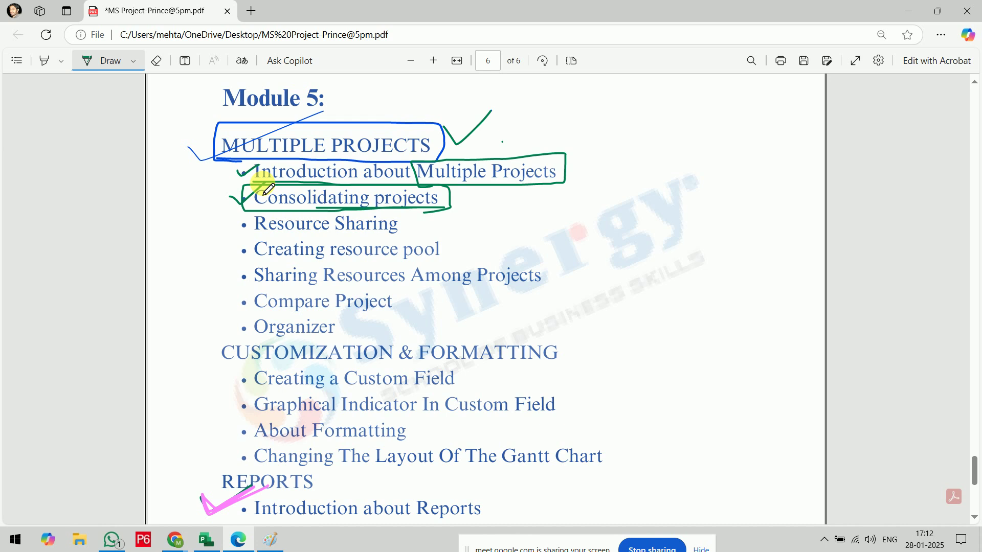
pyautogui.moveTo(262, 183)
pyautogui.mouseDown()
pyautogui.moveTo(241, 201)
pyautogui.moveTo(226, 246)
pyautogui.moveTo(225, 294)
pyautogui.moveTo(253, 296)
pyautogui.moveTo(230, 292)
pyautogui.moveTo(220, 248)
pyautogui.moveTo(245, 213)
pyautogui.mouseUp()
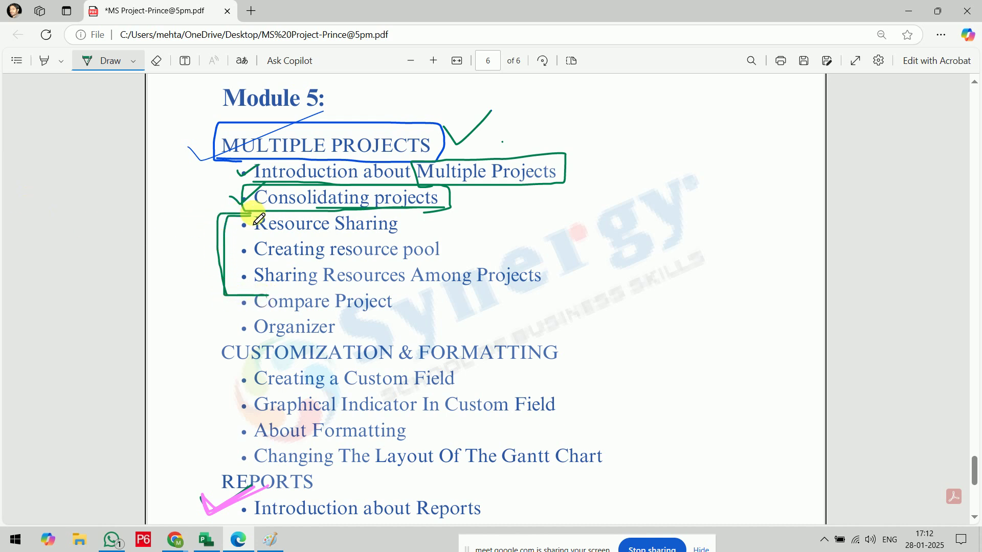
pyautogui.moveTo(221, 243)
pyautogui.mouseDown()
pyautogui.moveTo(229, 291)
pyautogui.moveTo(261, 289)
pyautogui.moveTo(226, 278)
pyautogui.moveTo(249, 219)
pyautogui.mouseUp()
# Switch to Microsoft Project and display the Resource Sheet of the consolidated Update & Track project.
pyautogui.click(206, 540)
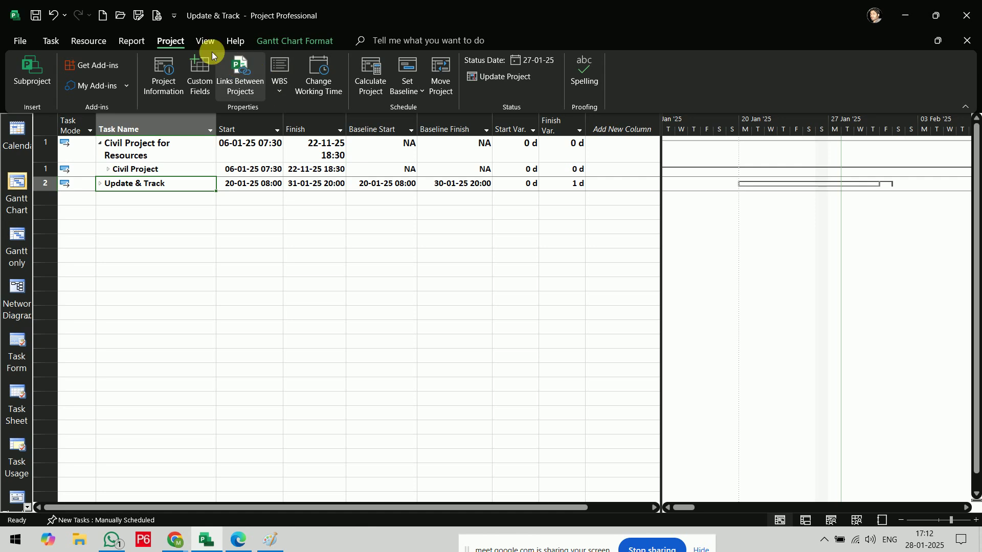
pyautogui.click(90, 40)
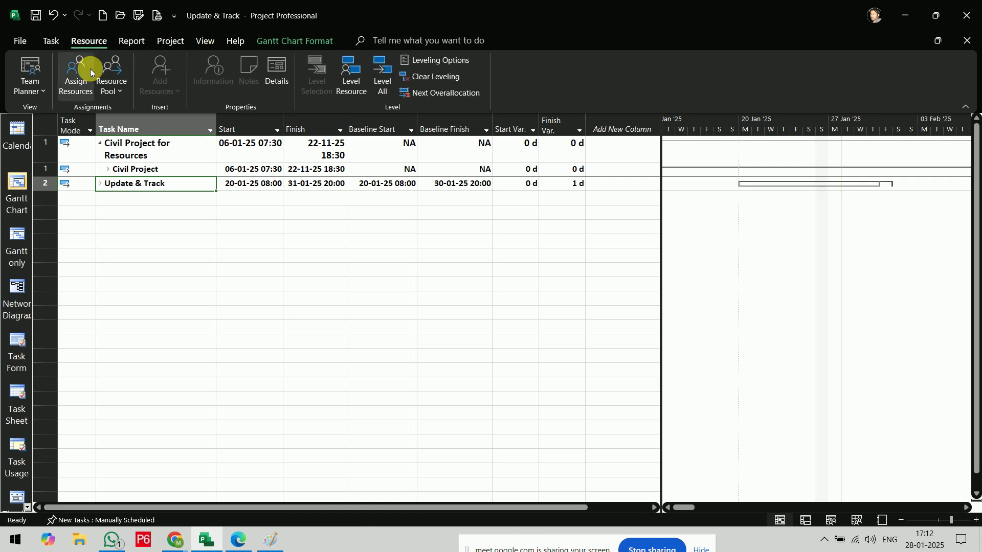
pyautogui.click(110, 82)
pyautogui.click(110, 82)
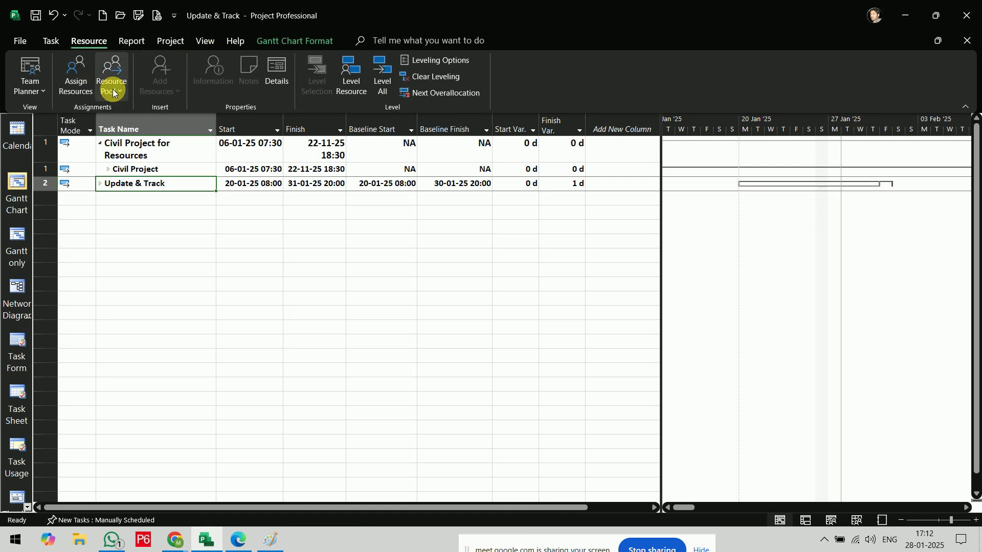
pyautogui.click(42, 88)
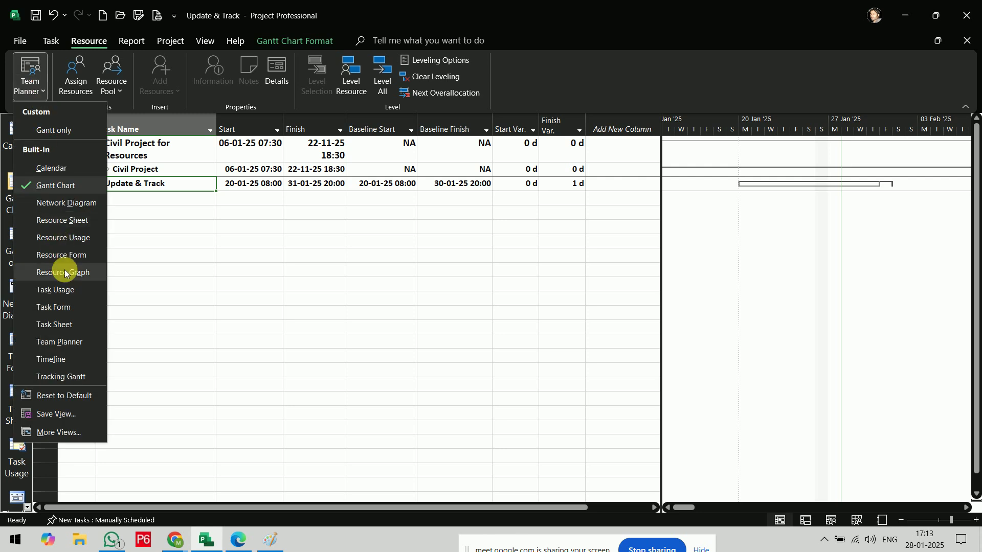
pyautogui.click(69, 220)
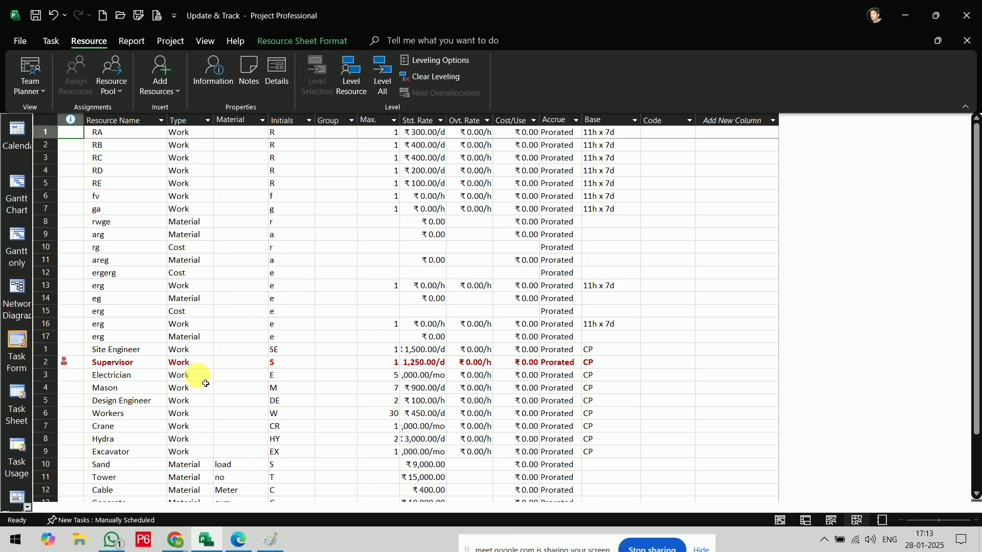
# Review the combined resource list, inspect the Design Engineer's resource information including costs and notes, and close it without changes.
pyautogui.scroll(-6, 199, 381)
pyautogui.scroll(2, 141, 241)
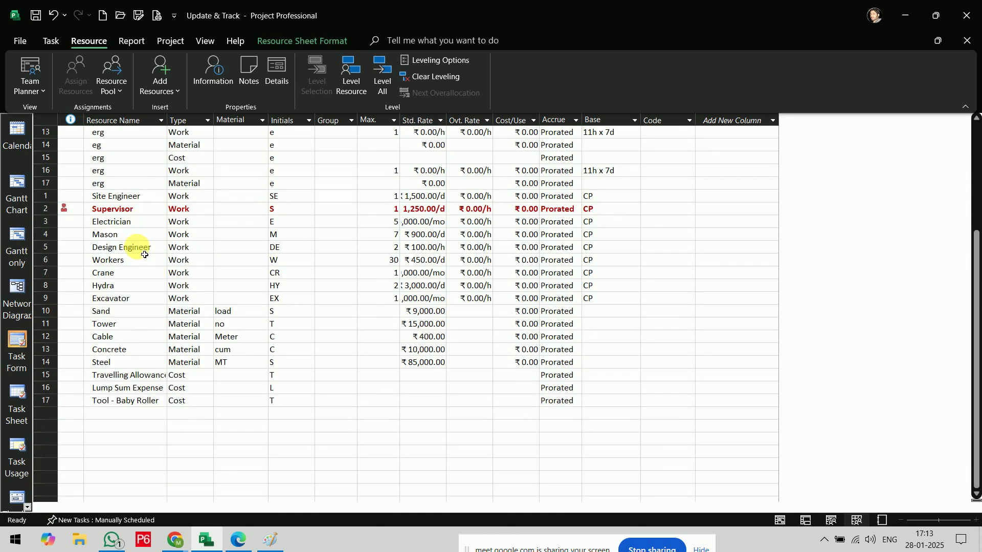
pyautogui.click(143, 250)
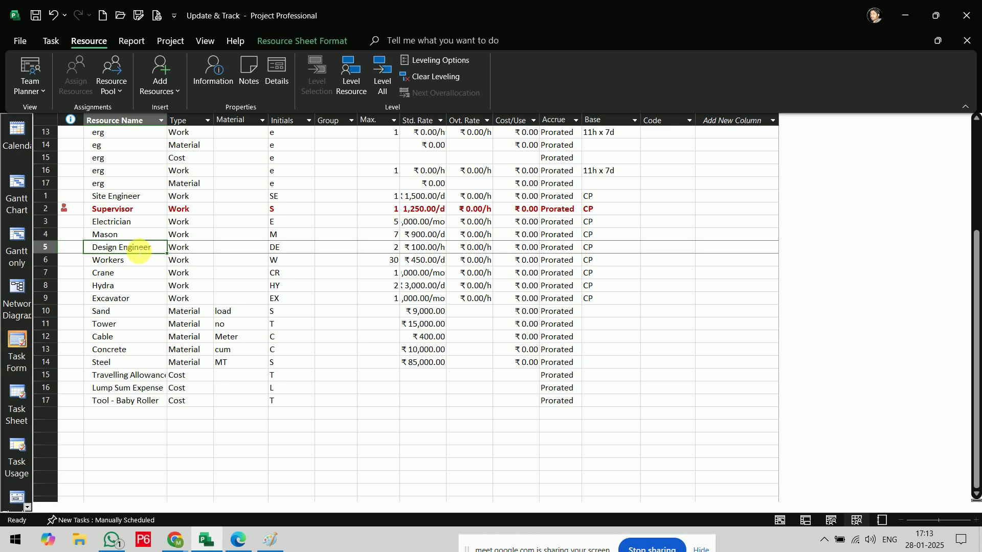
pyautogui.click(49, 248)
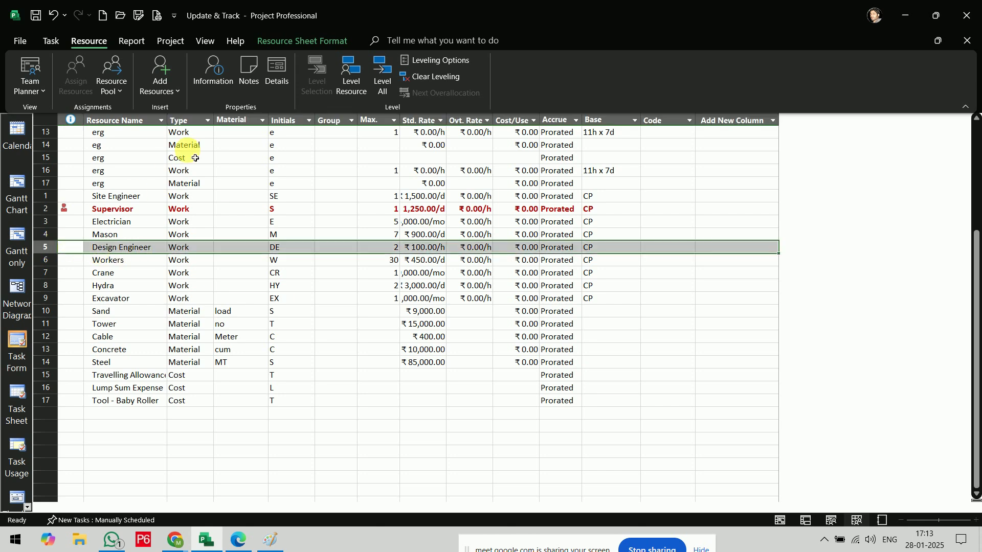
pyautogui.click(219, 83)
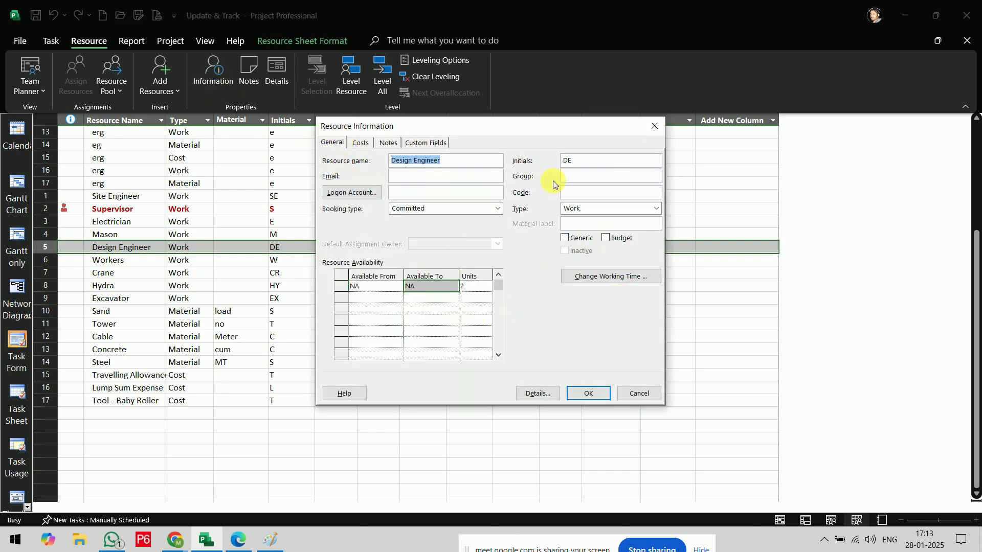
pyautogui.click(360, 142)
pyautogui.click(385, 143)
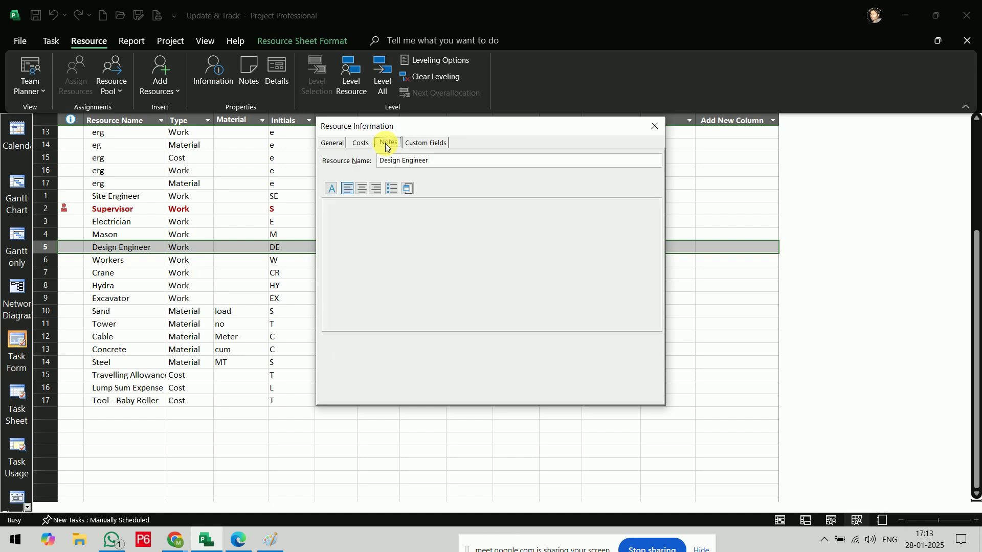
pyautogui.click(538, 393)
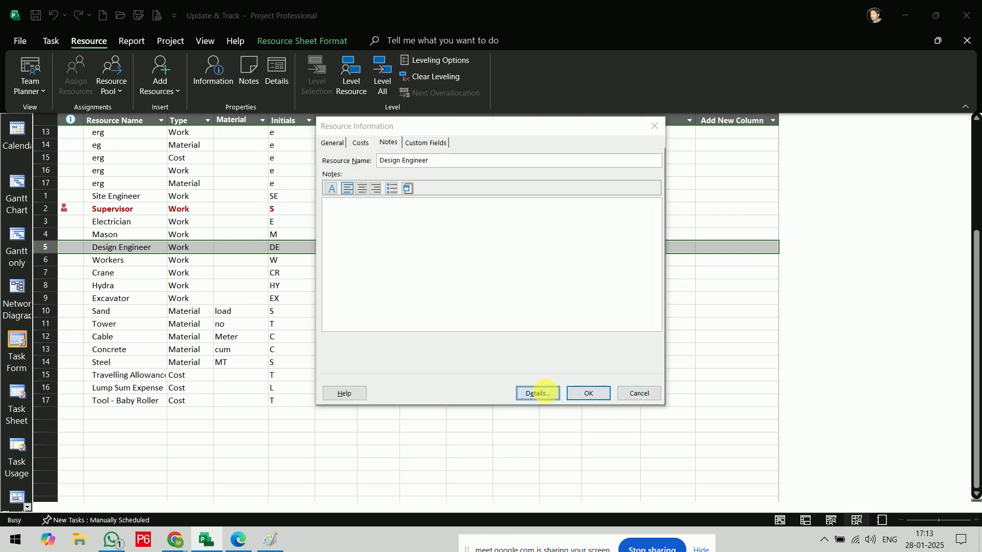
pyautogui.click(591, 318)
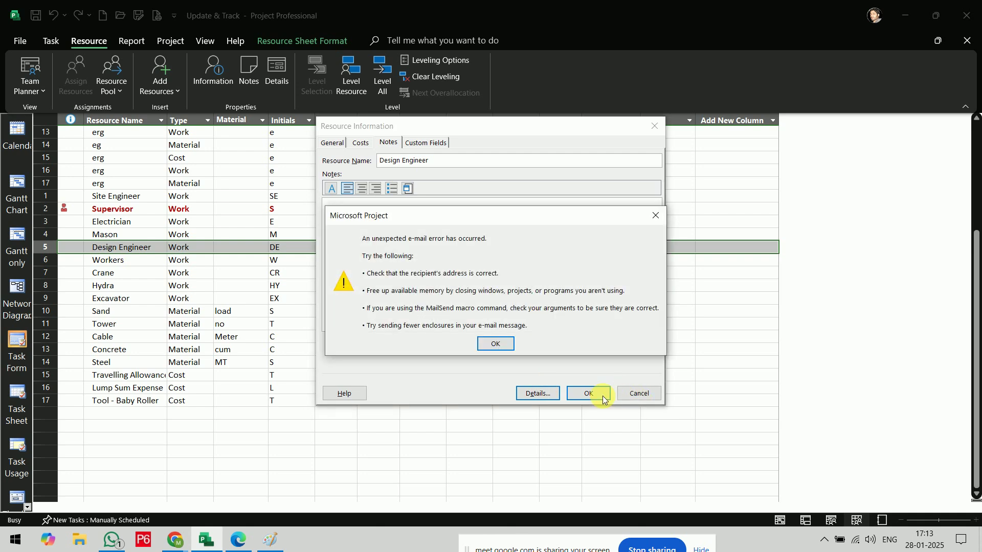
pyautogui.click(650, 217)
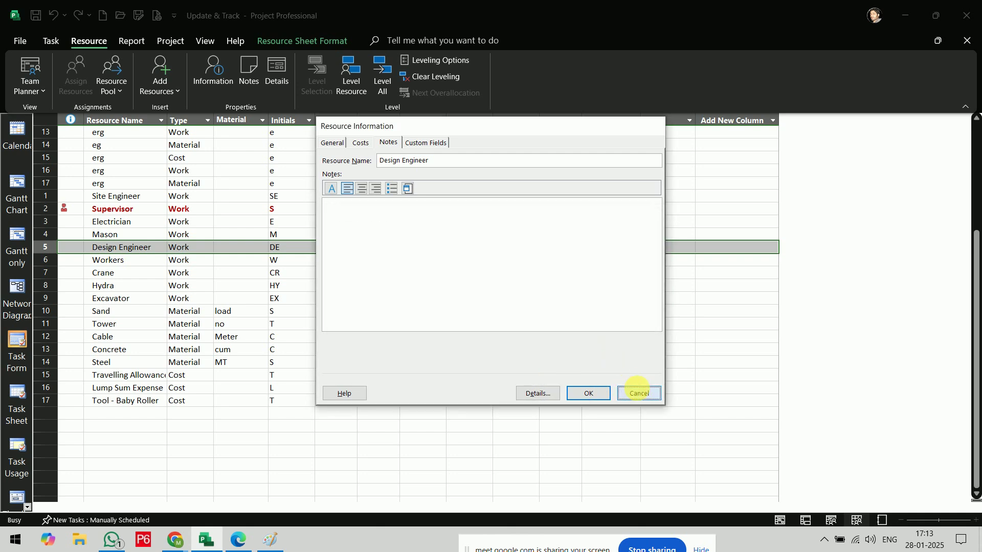
pyautogui.click(637, 393)
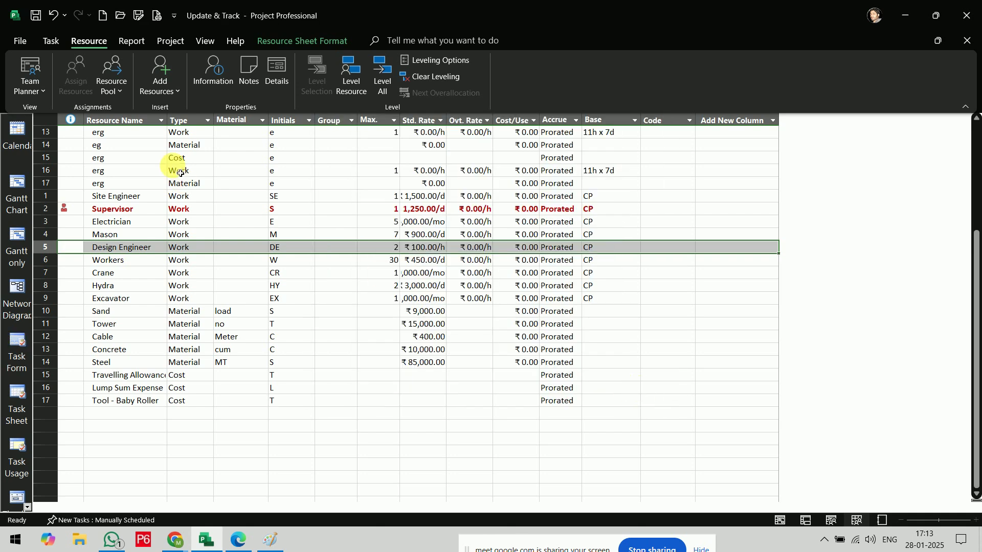
pyautogui.click(169, 87)
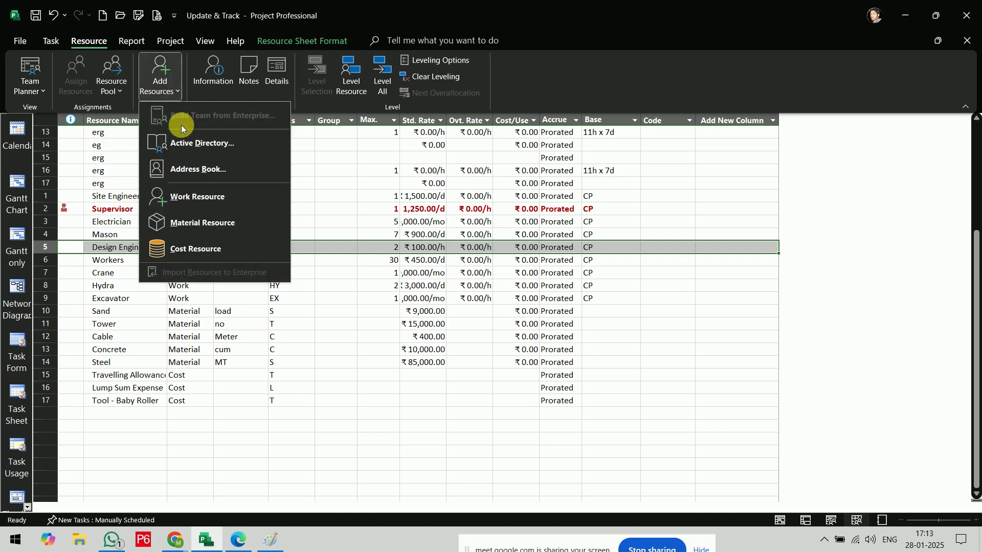
pyautogui.click(257, 407)
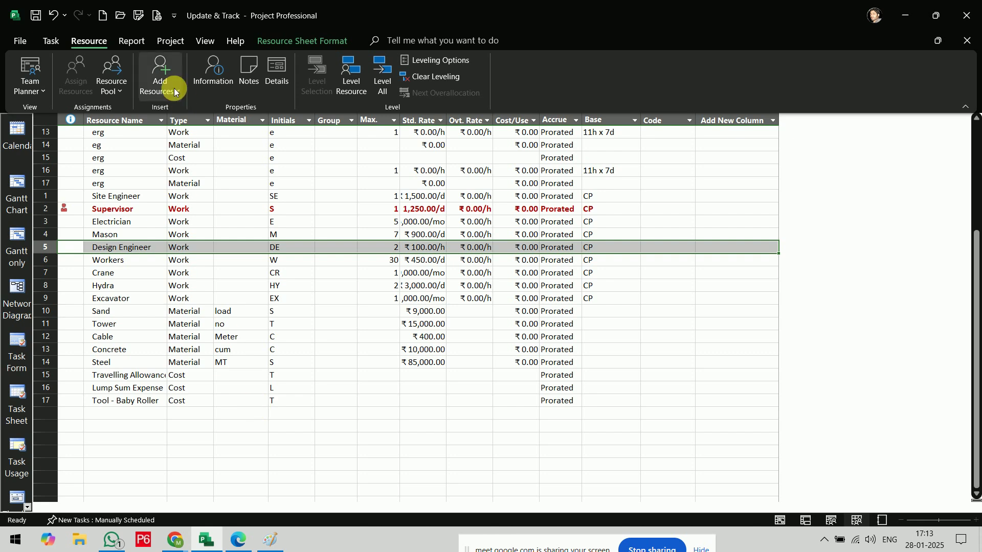
# Share resources so Update & Track uses those from Civil Project for Resources, with the pool taking precedence on conflicts, and accept the duration change.
pyautogui.click(121, 91)
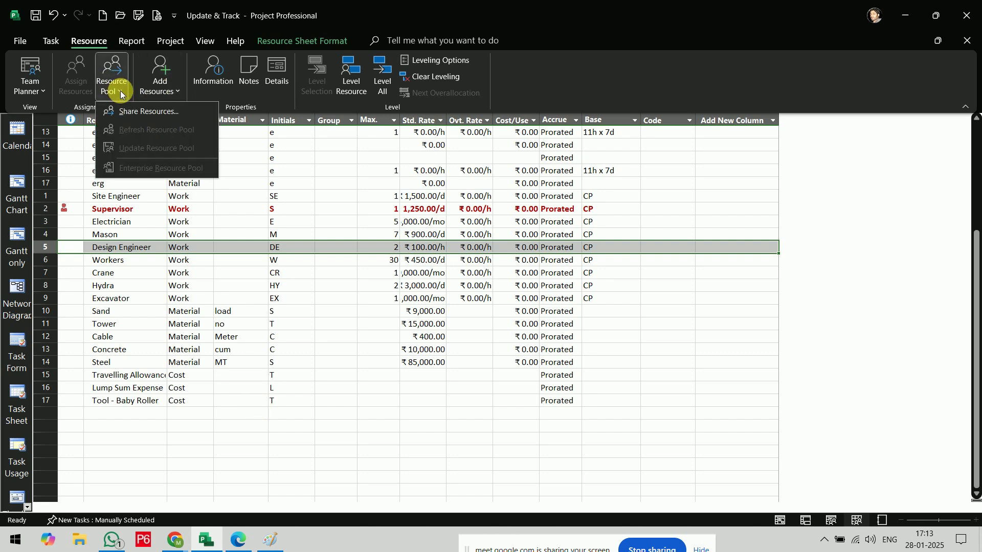
pyautogui.click(139, 114)
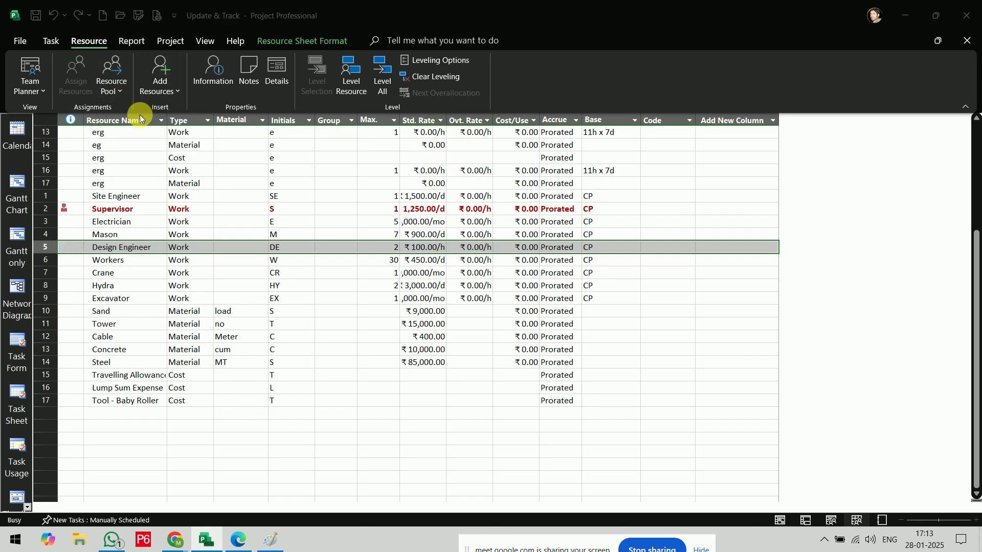
pyautogui.moveTo(452, 203); pyautogui.dragTo(332, 114)
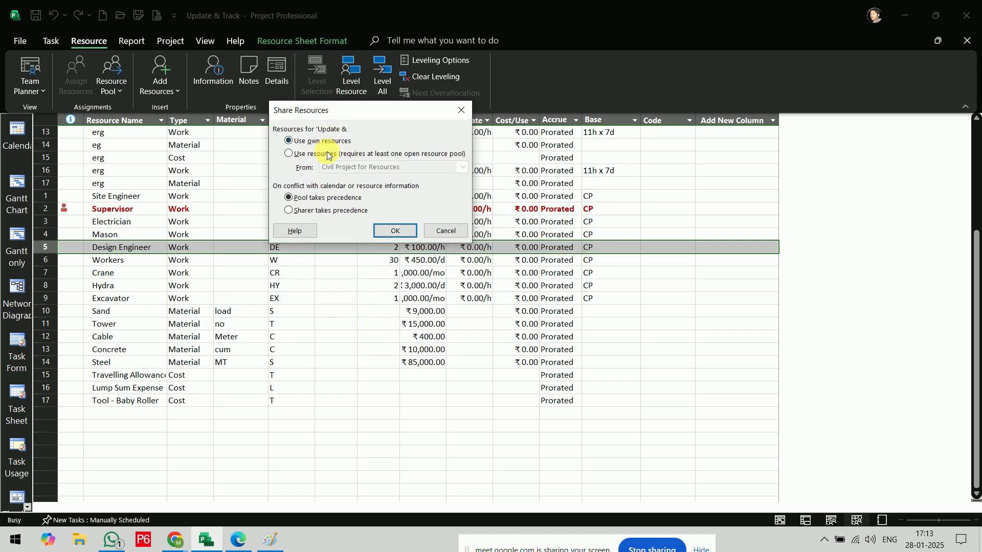
pyautogui.click(287, 153)
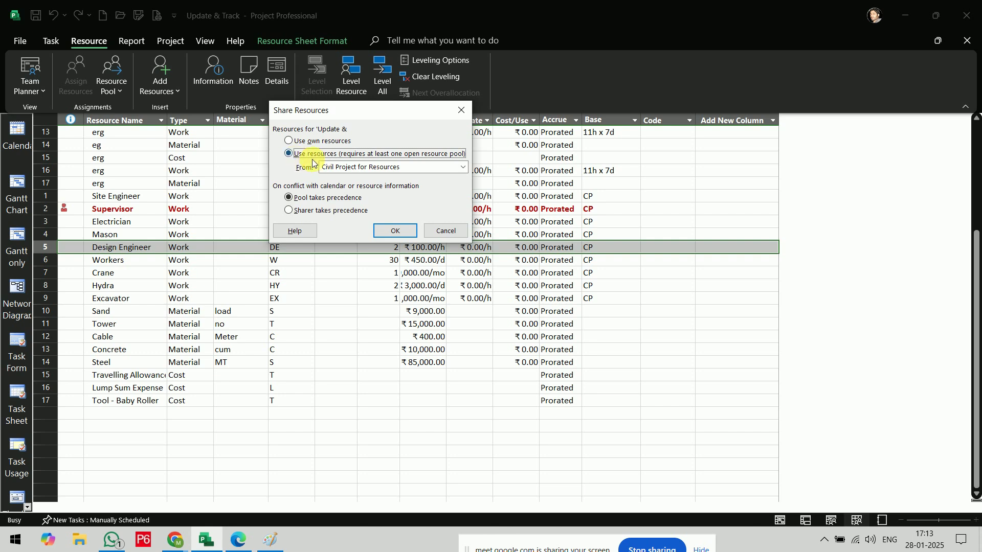
pyautogui.click(462, 168)
pyautogui.click(462, 169)
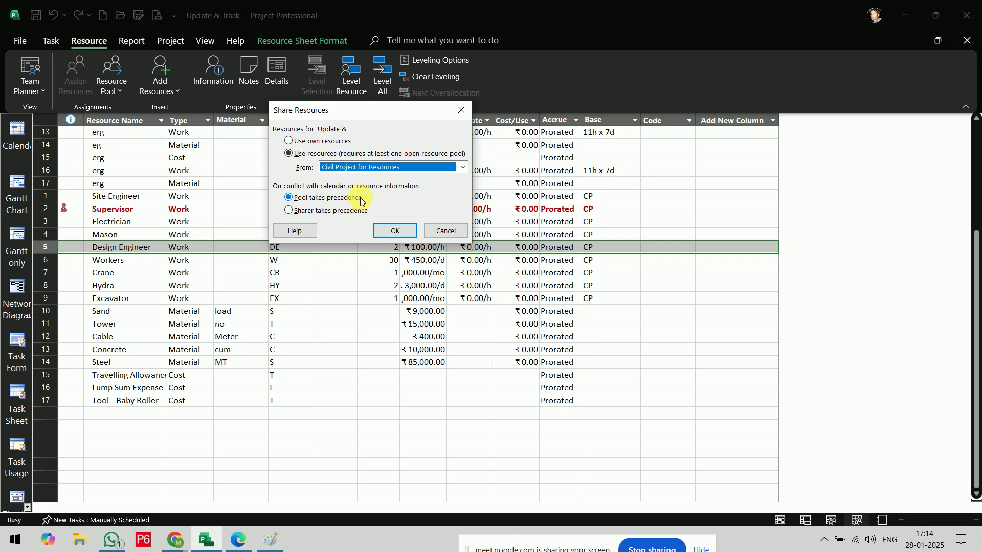
pyautogui.click(339, 143)
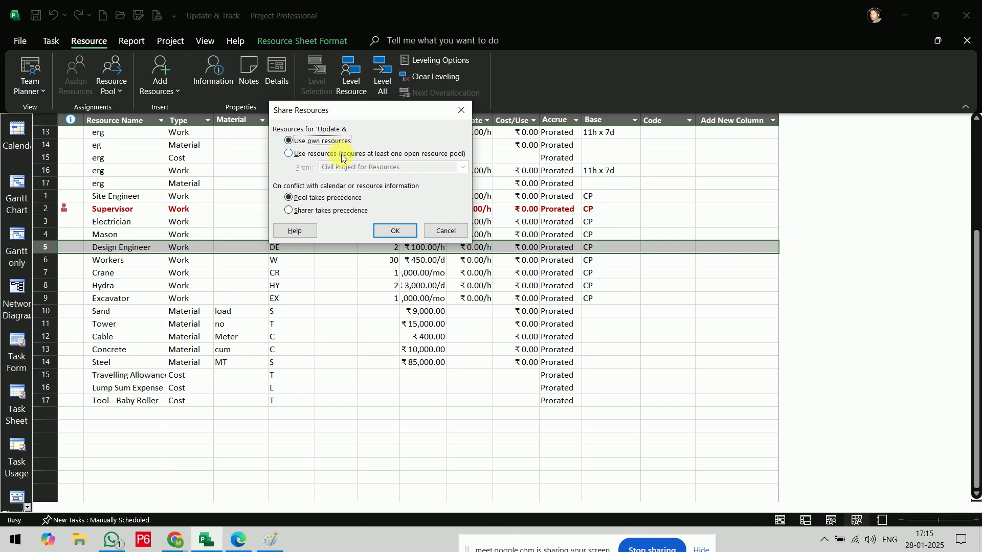
pyautogui.click(341, 156)
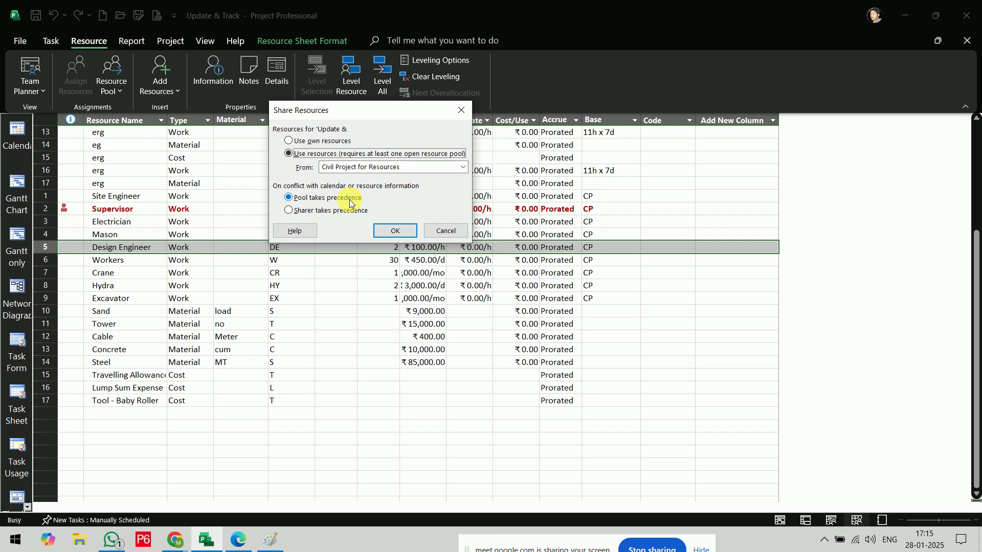
pyautogui.click(325, 214)
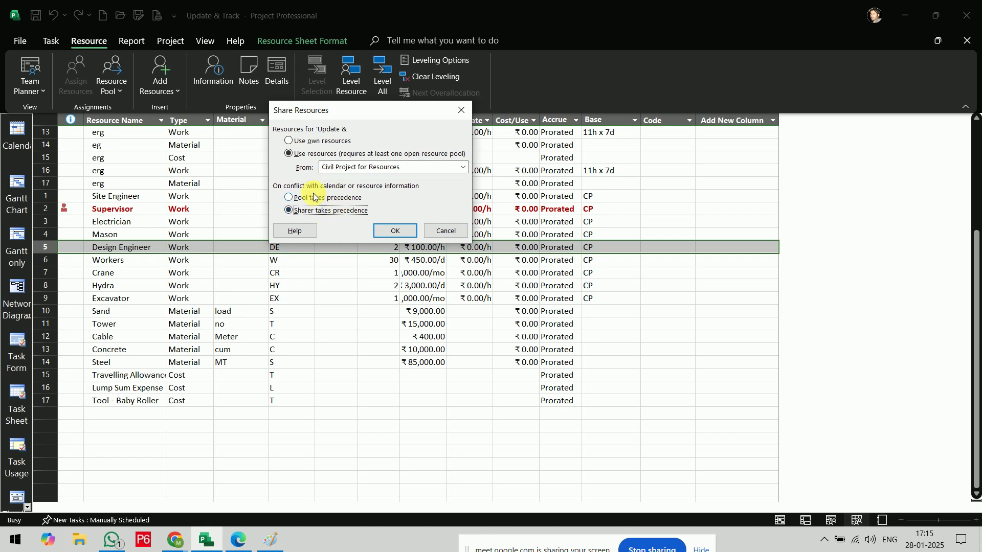
pyautogui.click(314, 197)
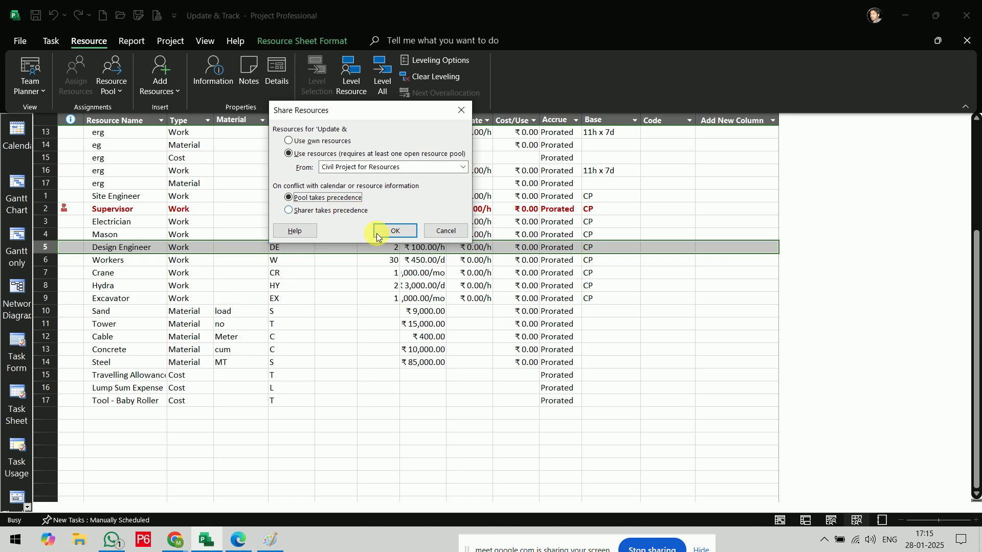
pyautogui.click(395, 232)
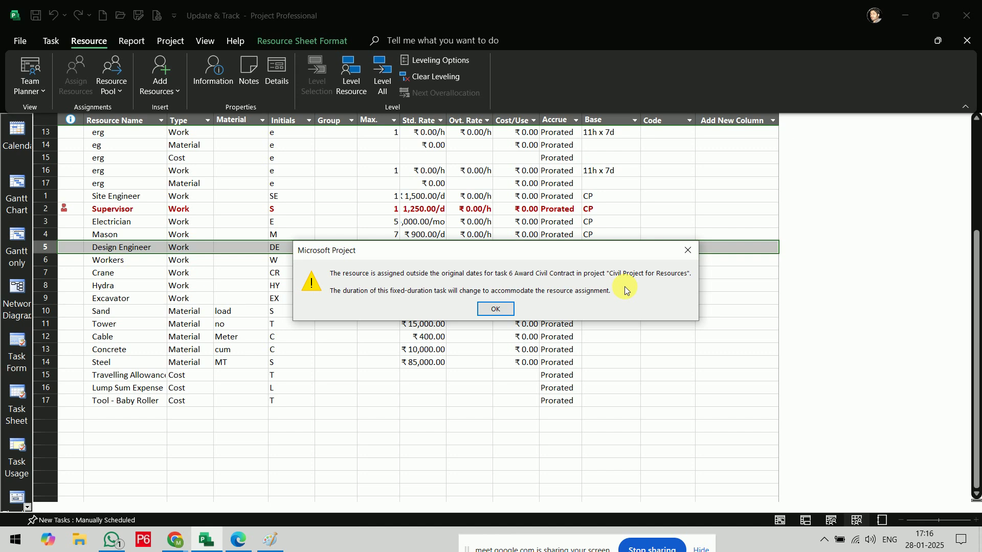
pyautogui.click(497, 309)
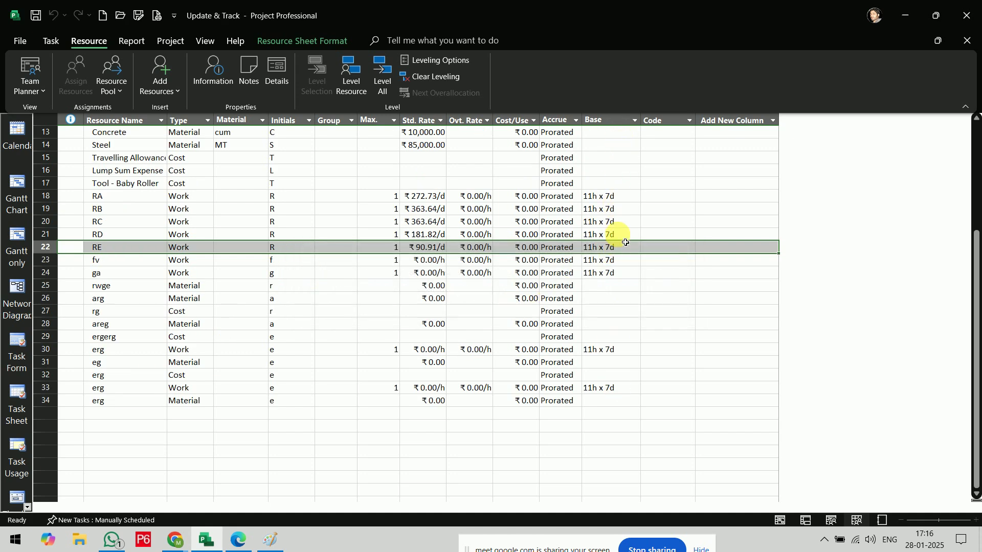
# Review the shared resource pool list from Site Engineer down to the resources of Update & Track.
pyautogui.scroll(4, 625, 239)
pyautogui.scroll(-4, 625, 242)
pyautogui.scroll(4, 625, 242)
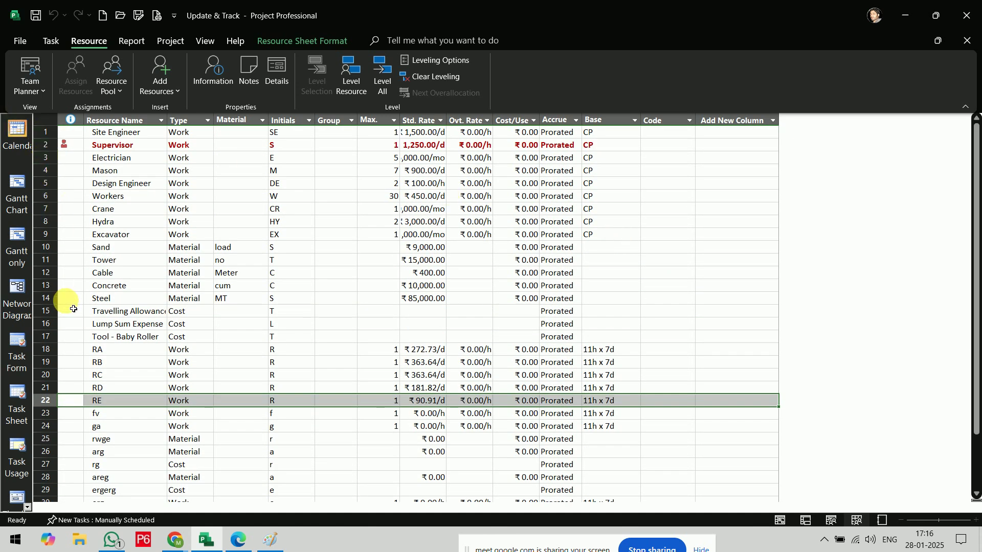
pyautogui.scroll(-3, 68, 468)
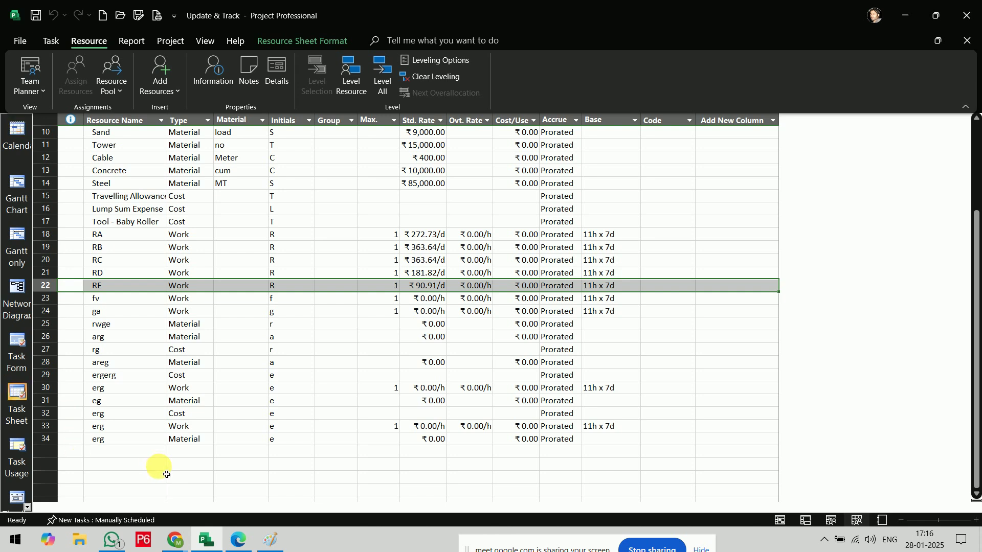
# Switch to Paint showing the DMRC multiple-project sketch.
pyautogui.click(271, 542)
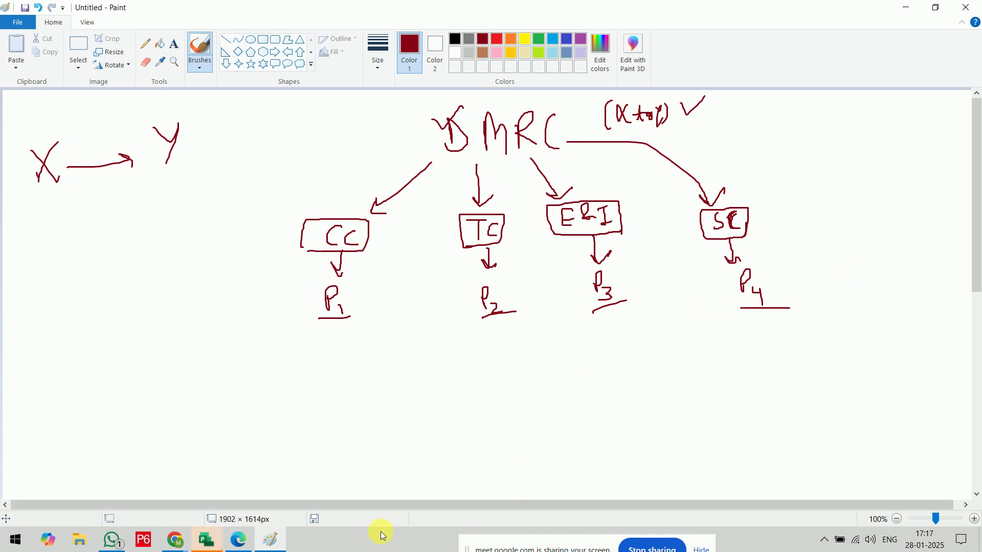
# Switch to Microsoft Project and accept the pending prompts to return to the Update & Track resource sheet.
pyautogui.click(207, 539)
pyautogui.click(450, 309)
pyautogui.click(443, 309)
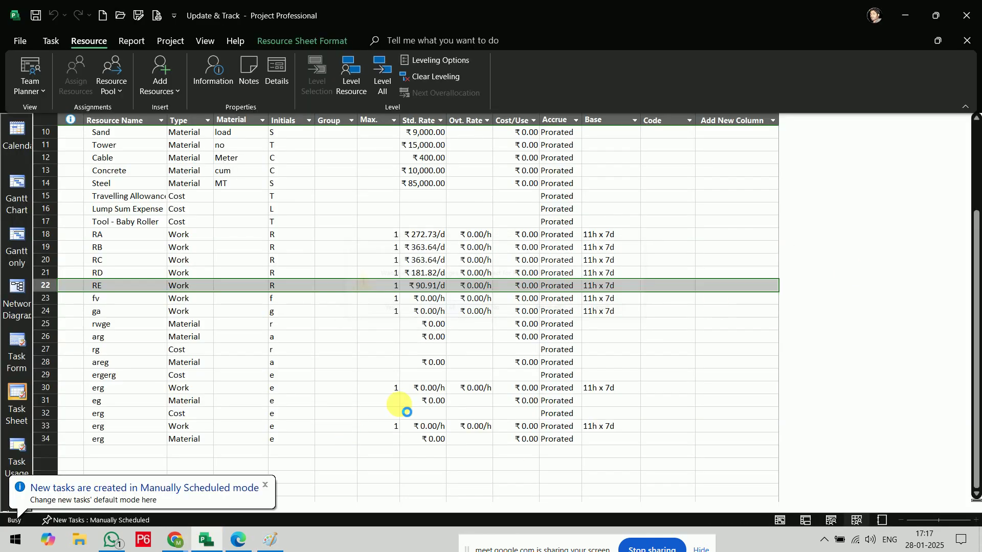
# Switch to the course PDF in Edge, tick Resource Sharing and Creating resource pool, and box and tick Sharing Resources Among Projects.
pyautogui.click(241, 543)
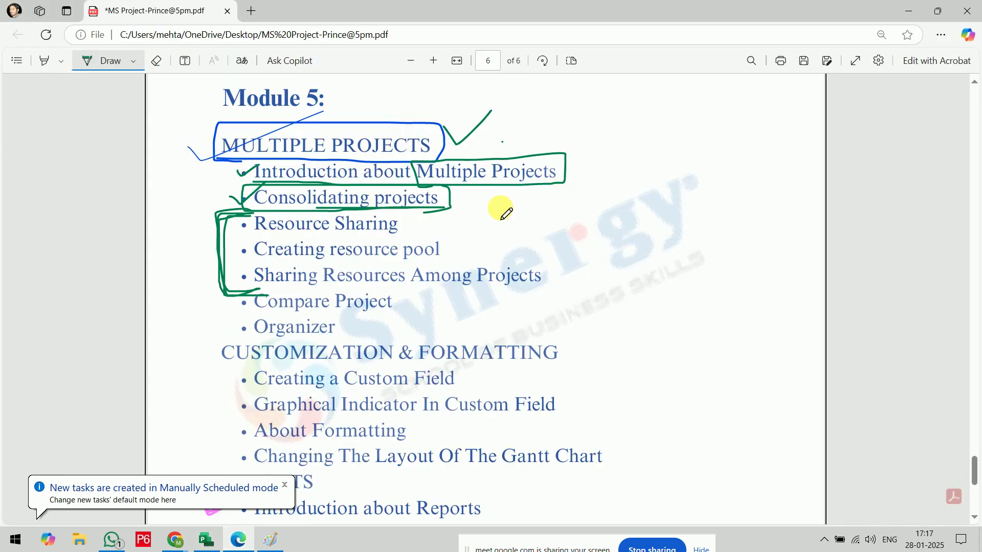
pyautogui.moveTo(401, 225); pyautogui.dragTo(432, 217)
pyautogui.moveTo(447, 247); pyautogui.dragTo(470, 239)
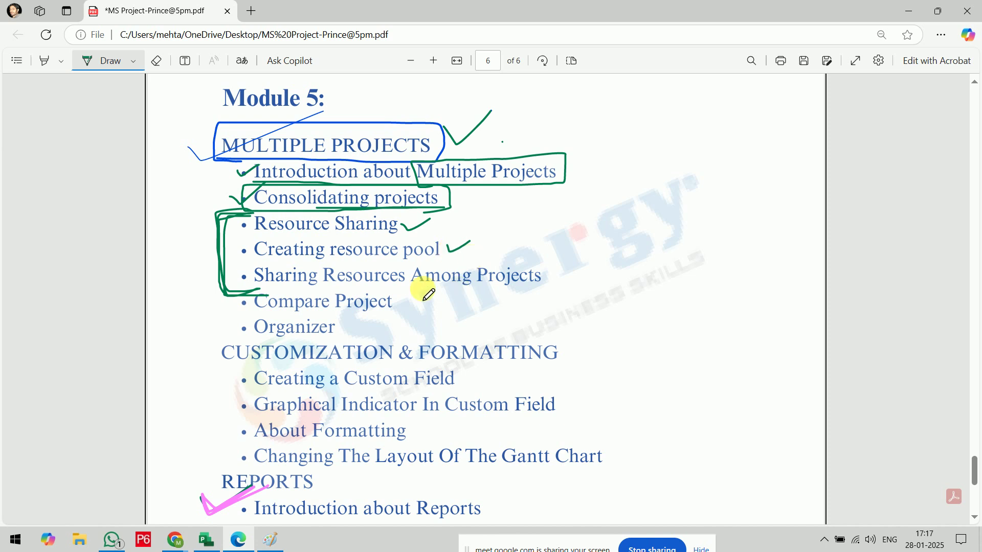
pyautogui.moveTo(293, 291)
pyautogui.mouseDown()
pyautogui.moveTo(481, 293)
pyautogui.moveTo(556, 274)
pyautogui.moveTo(245, 265)
pyautogui.moveTo(308, 294)
pyautogui.mouseUp()
pyautogui.moveTo(557, 281); pyautogui.dragTo(607, 252)
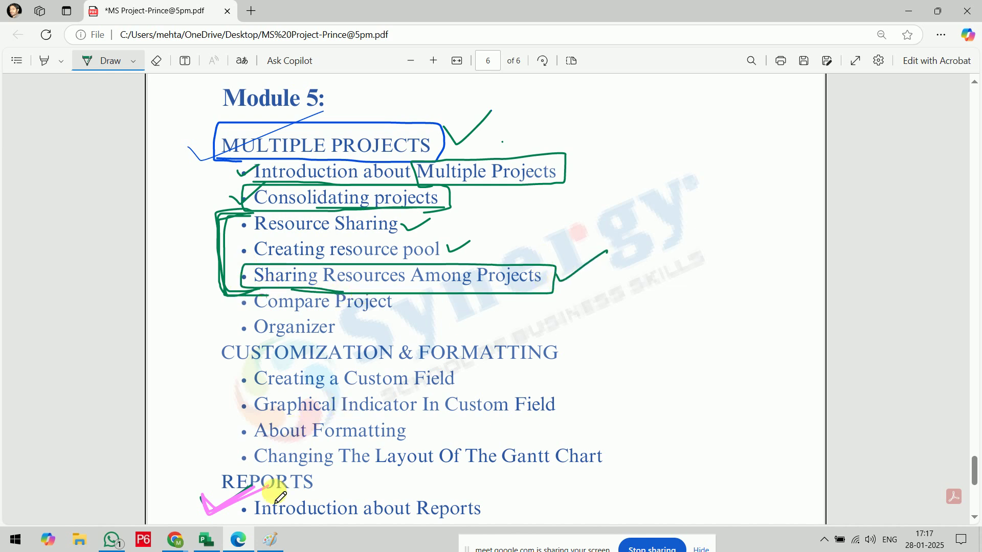
# Browse the Lectures Data folder in File Explorer for course files, then return to the Module 5 page of the syllabus PDF.
pyautogui.click(279, 544)
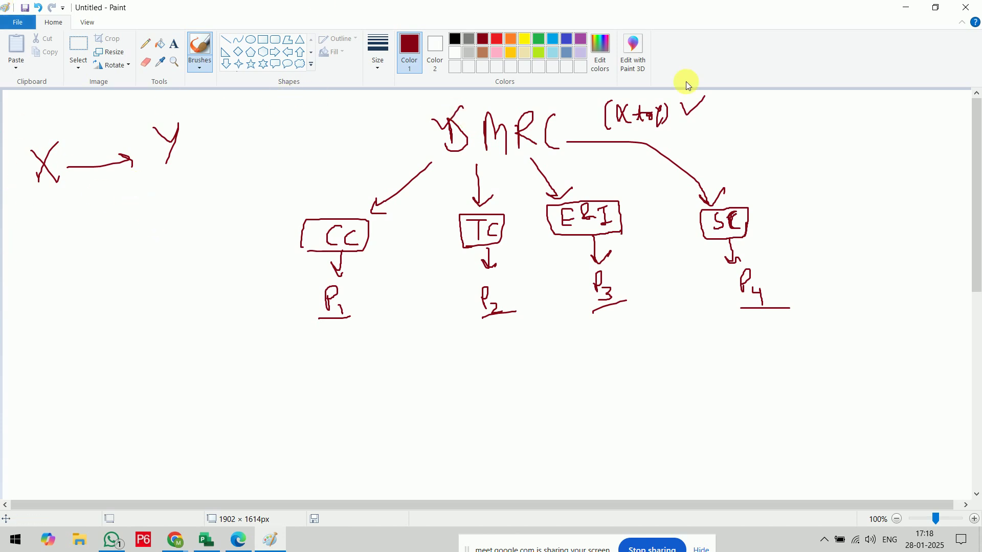
pyautogui.click(82, 539)
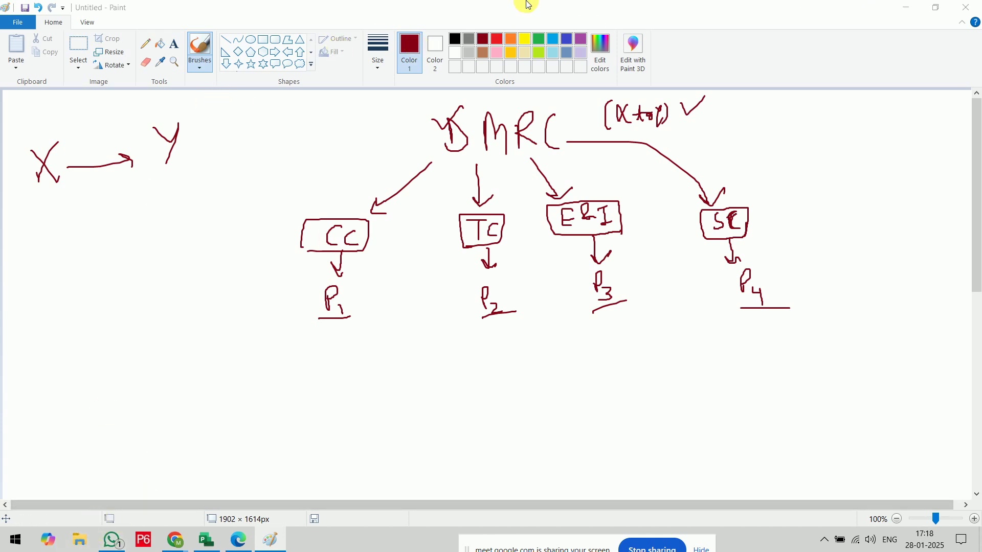
pyautogui.click(71, 161)
pyautogui.scroll(-10, 656, 377)
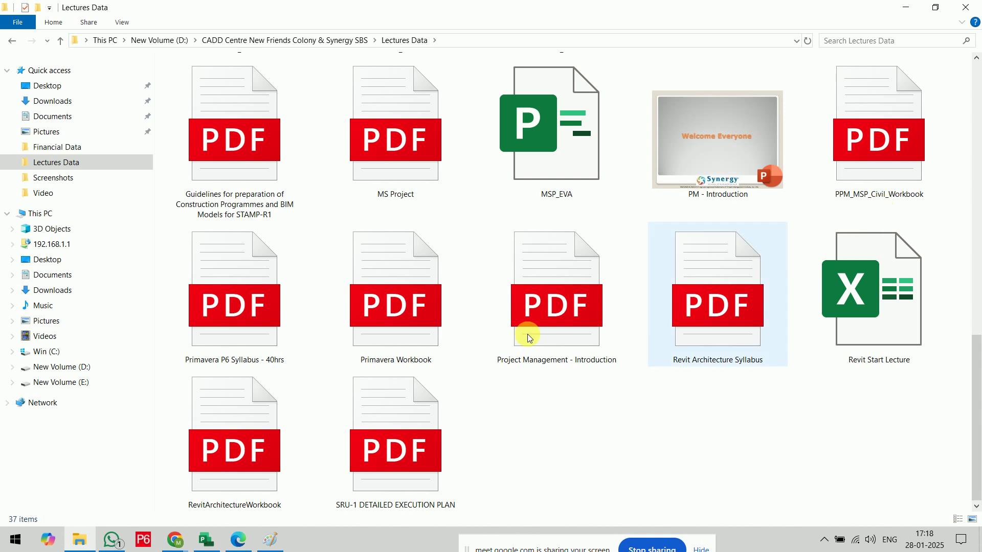
pyautogui.click(259, 149)
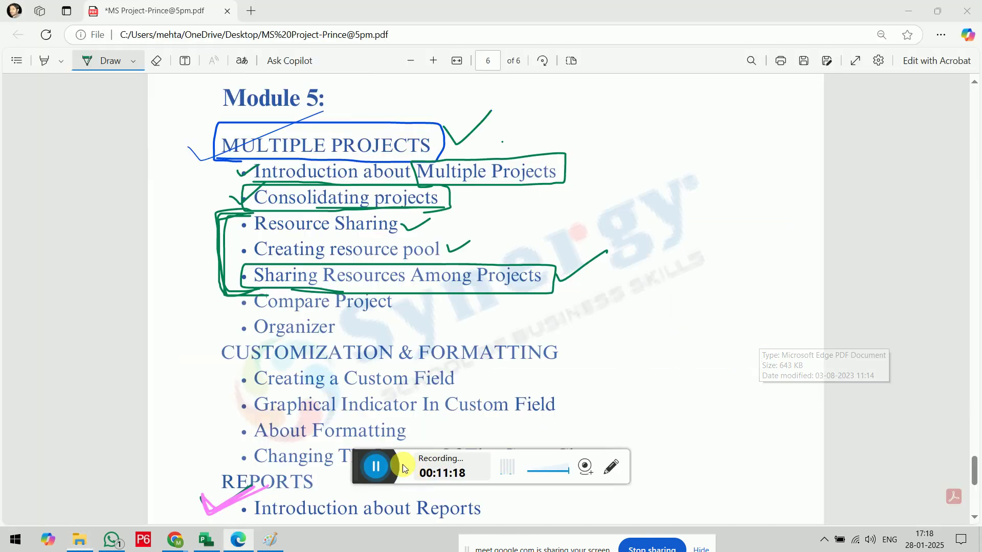
pyautogui.hotkey('alt', 'Tab')
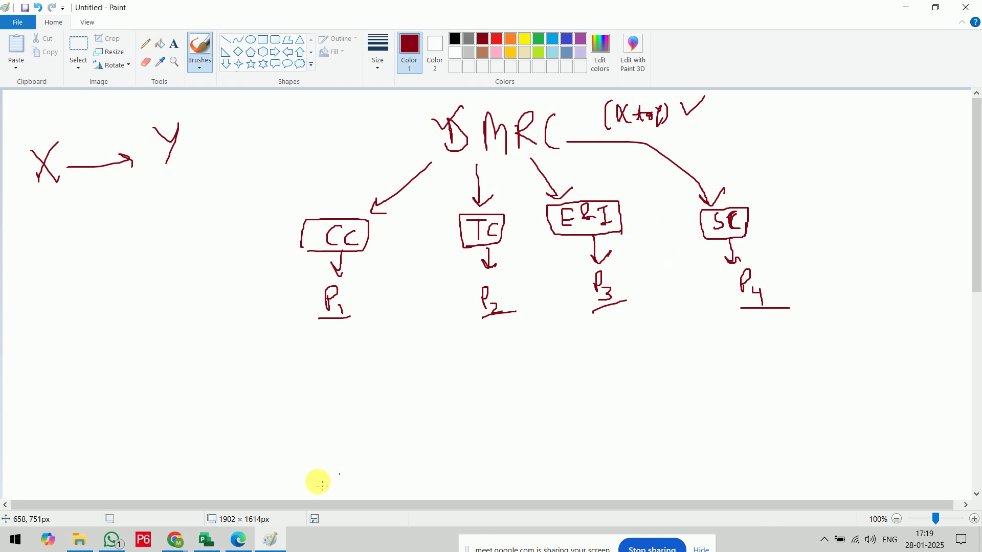
pyautogui.click(279, 543)
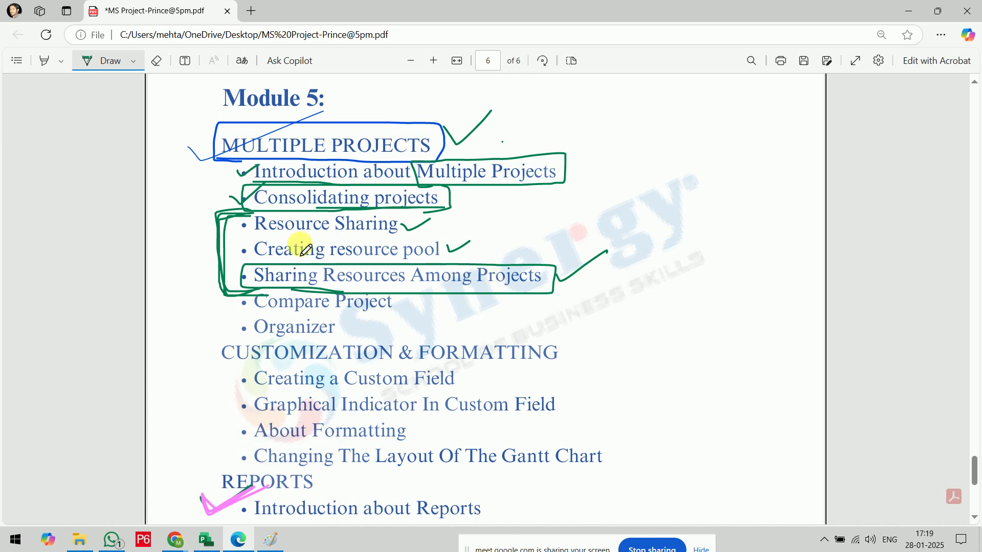
# Switch to Microsoft Project, show the Gantt Chart view and expand the Update & Track subproject to its tasks.
pyautogui.click(207, 541)
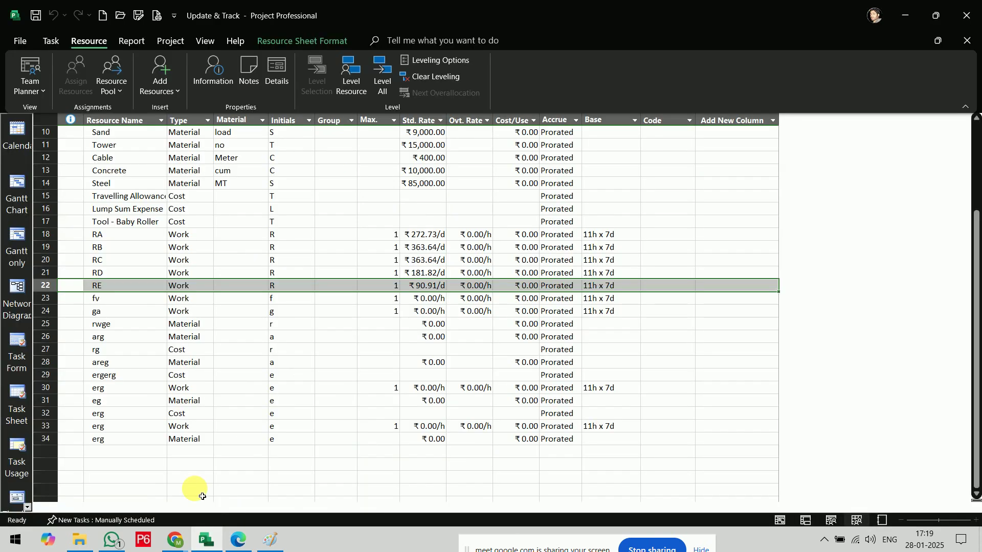
pyautogui.click(16, 186)
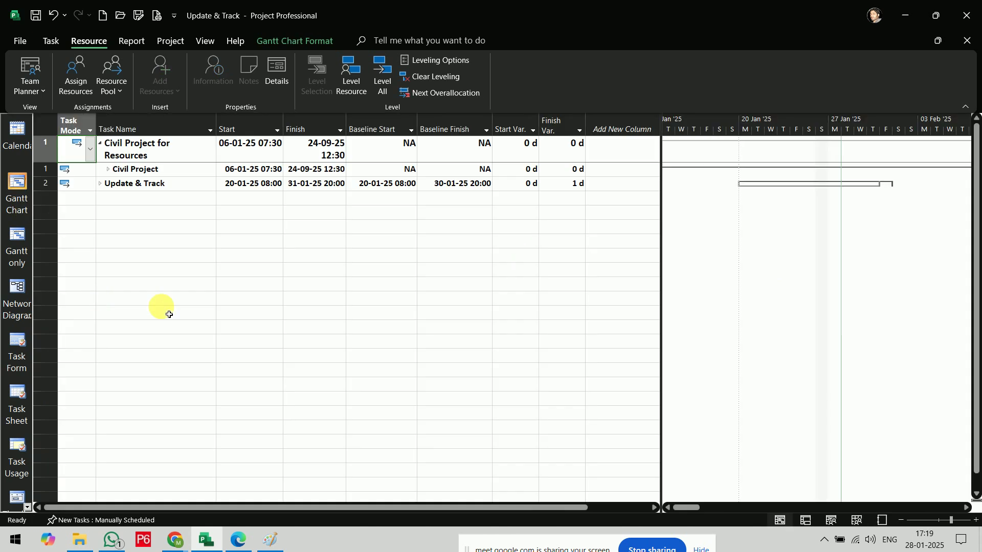
pyautogui.click(110, 192)
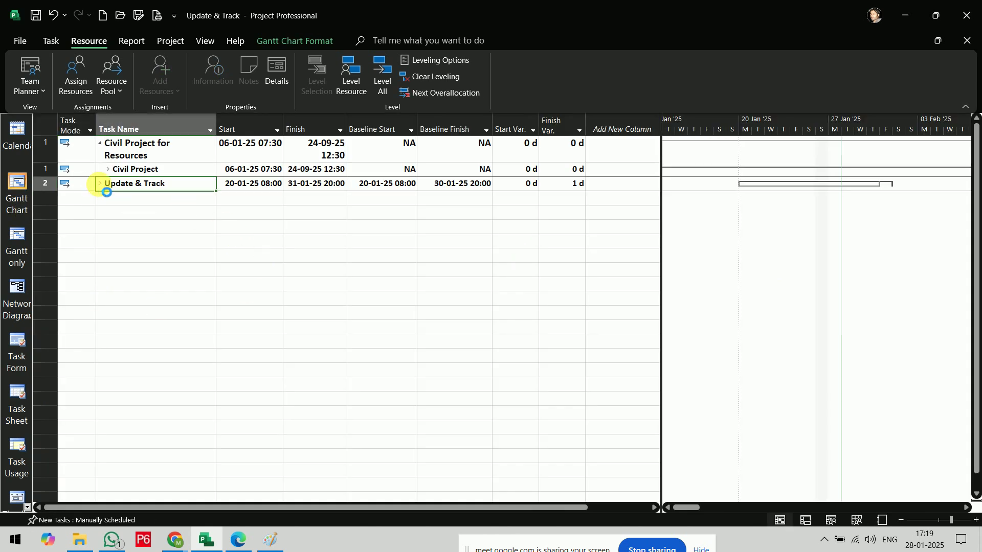
pyautogui.click(100, 184)
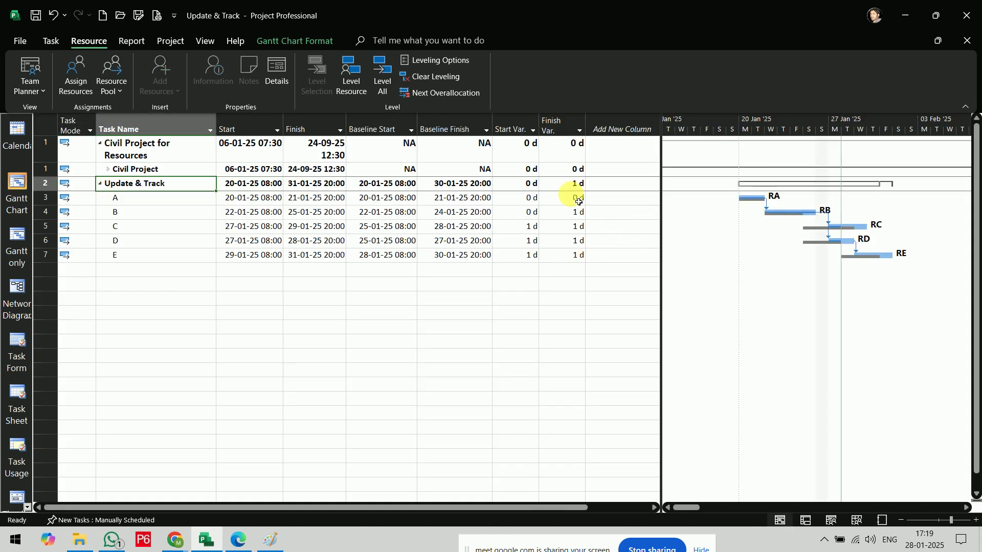
pyautogui.click(15, 187)
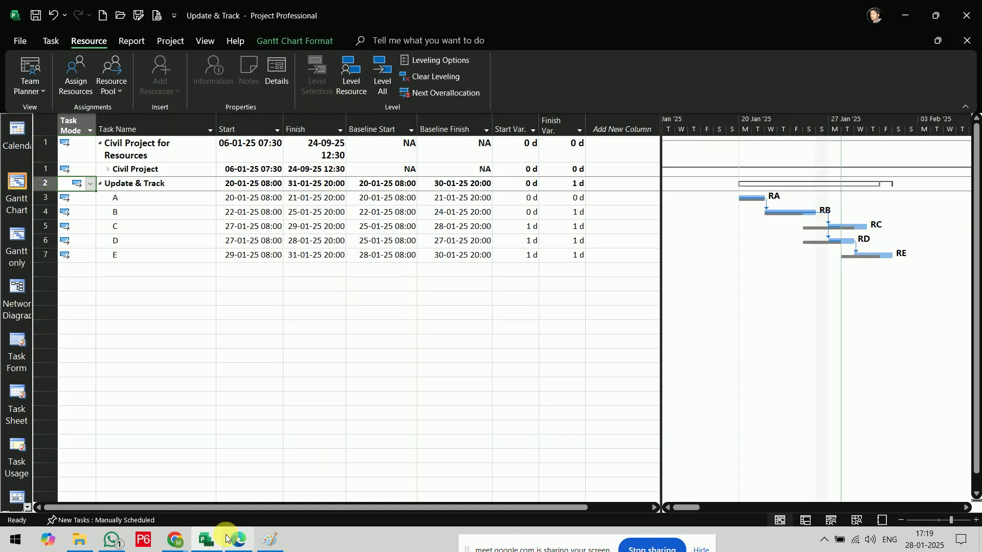
# In the course PDF, change the pen colour to dark purple and draw an arrow pointing at Compare Project.
pyautogui.moveTo(176, 545)
pyautogui.click(103, 486)
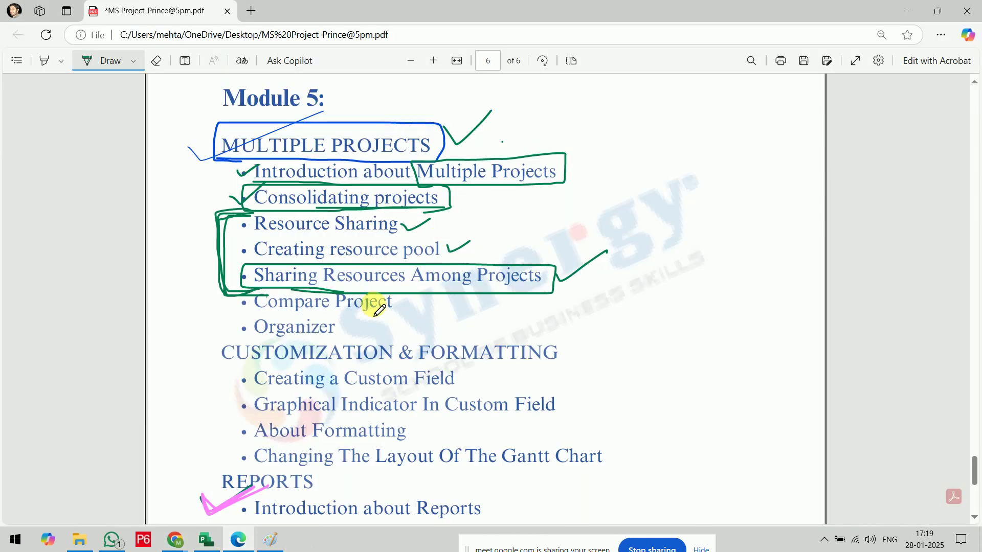
pyautogui.click(133, 60)
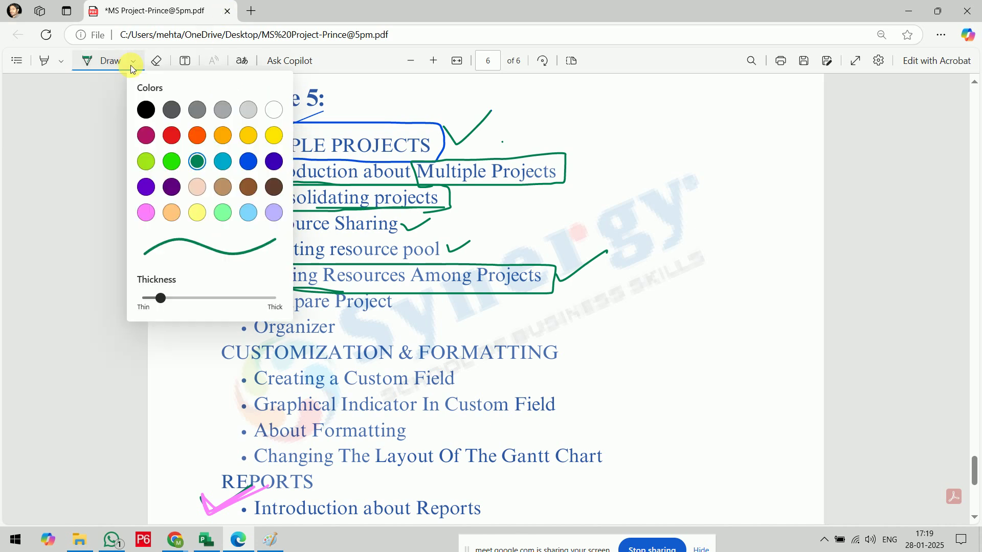
pyautogui.click(172, 186)
pyautogui.click(172, 366)
pyautogui.moveTo(185, 311)
pyautogui.mouseDown()
pyautogui.moveTo(248, 305)
pyautogui.moveTo(235, 311)
pyautogui.mouseUp()
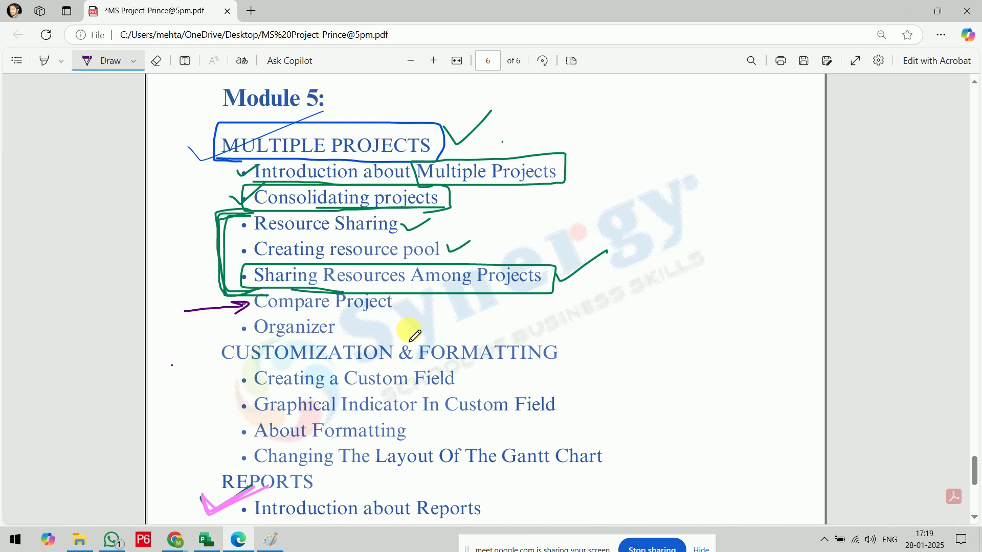
# Switch to Microsoft Project and delete the inserted Civil Project for Resources rows from the Gantt table, saving that project's changes.
pyautogui.click(201, 541)
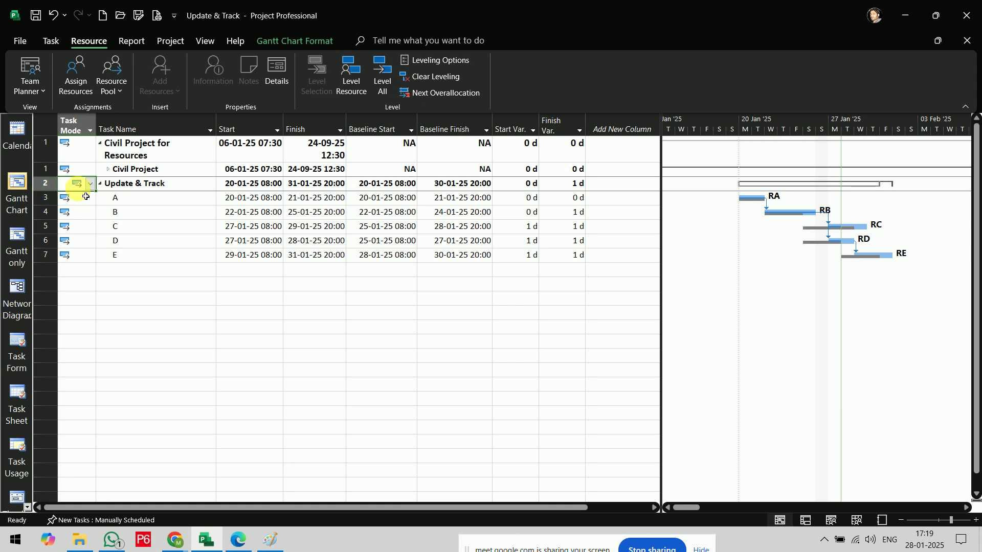
pyautogui.moveTo(51, 154); pyautogui.dragTo(44, 162)
pyautogui.rightClick(44, 164)
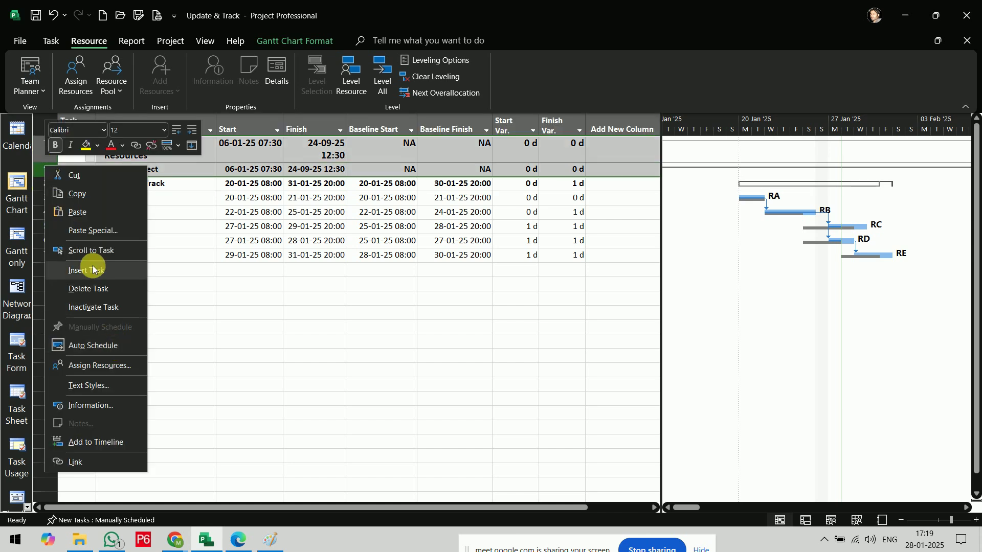
pyautogui.click(93, 290)
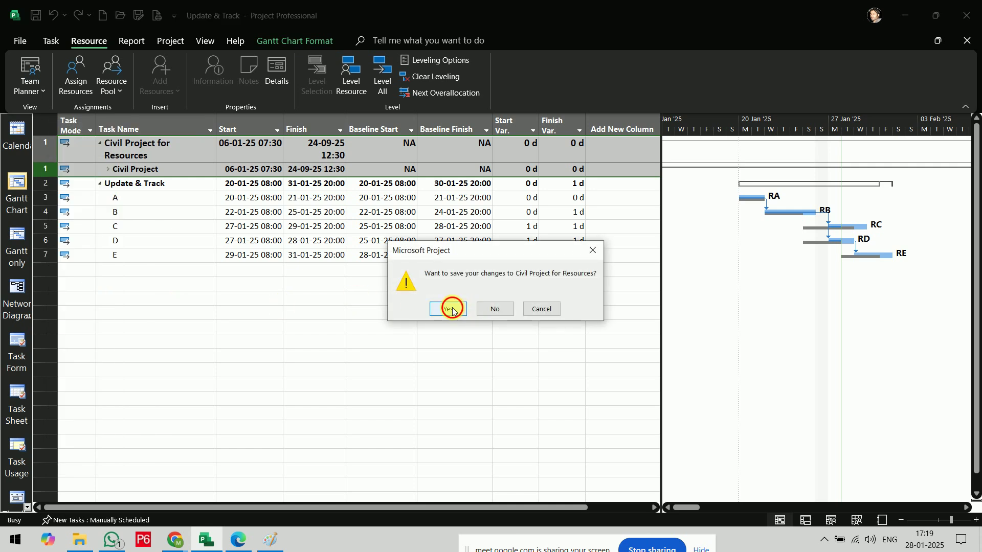
pyautogui.click(452, 308)
pyautogui.click(353, 316)
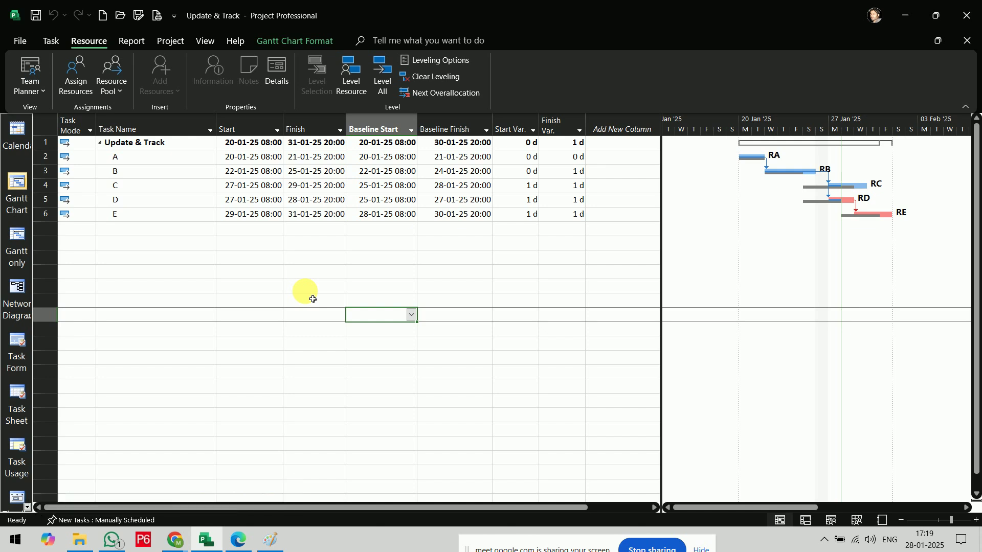
pyautogui.click(257, 274)
pyautogui.click(259, 330)
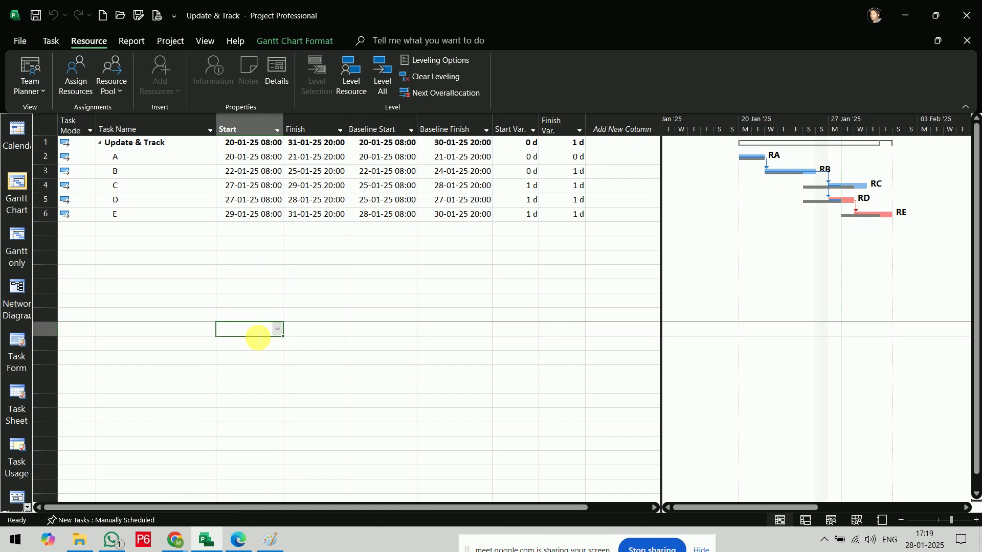
# Show the Resource Sheet view to examine the resources left in Update & Track.
pyautogui.click(27, 91)
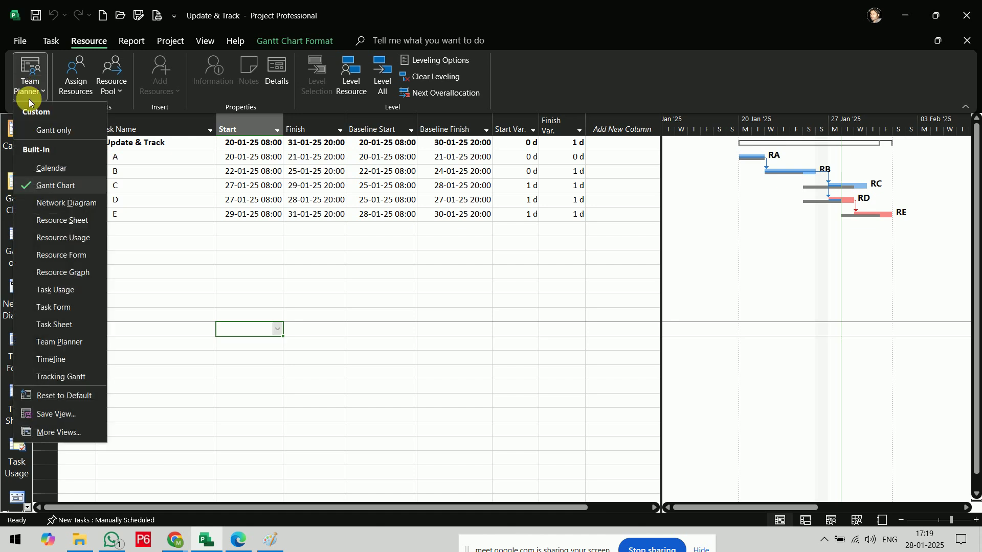
pyautogui.click(77, 225)
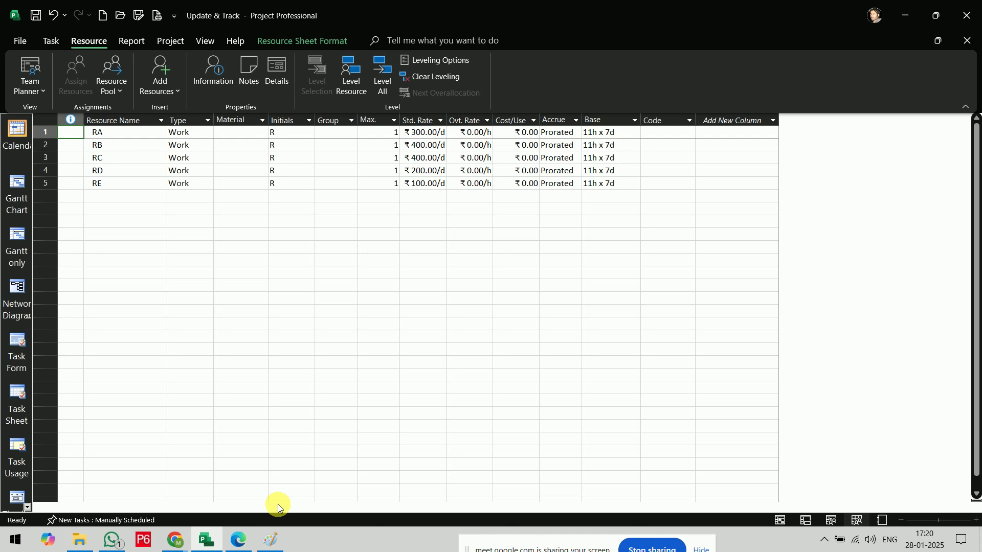
pyautogui.click(18, 40)
pyautogui.click(17, 46)
pyautogui.click(26, 40)
pyautogui.click(39, 184)
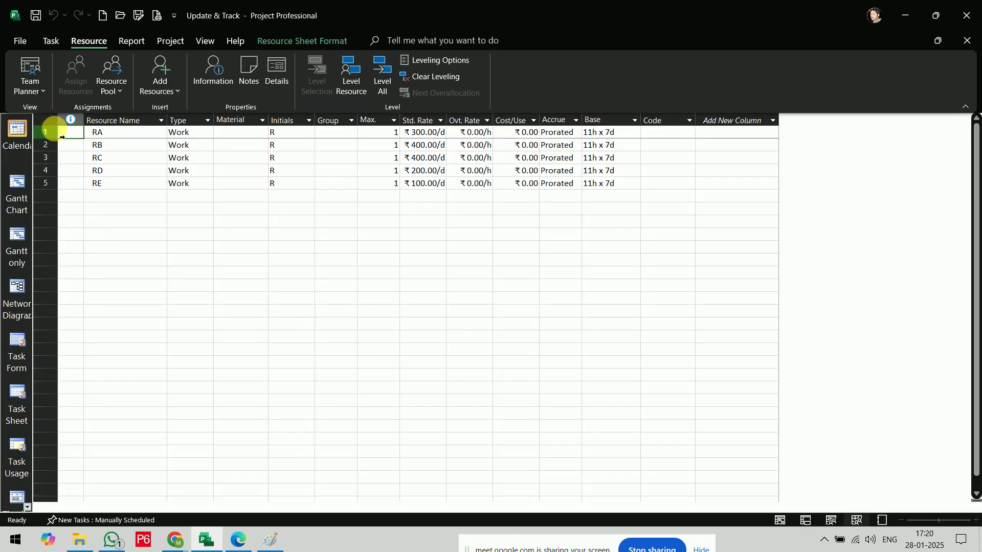
# Return to the Gantt Chart view and apply the Entry table to the Update & Track tasks.
pyautogui.click(17, 194)
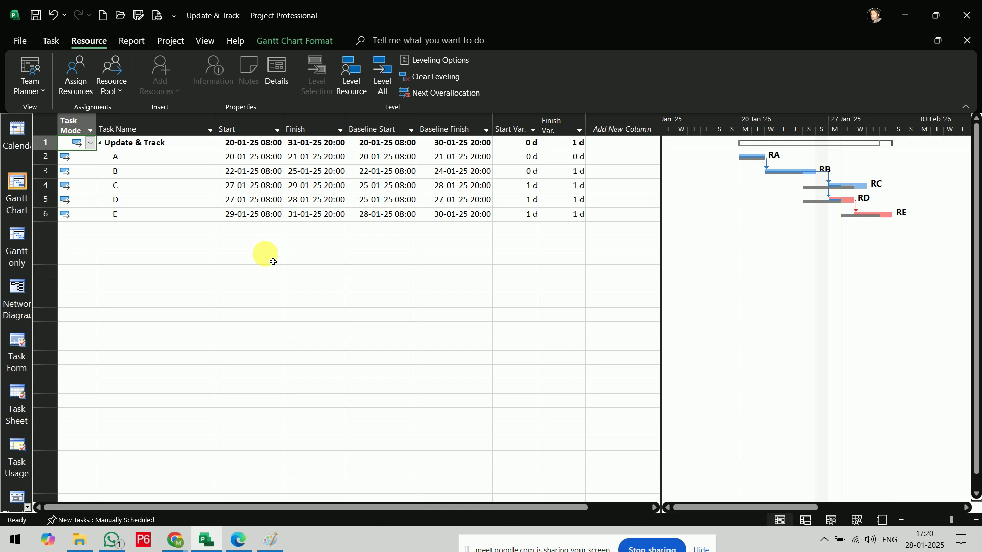
pyautogui.click(203, 40)
pyautogui.click(375, 93)
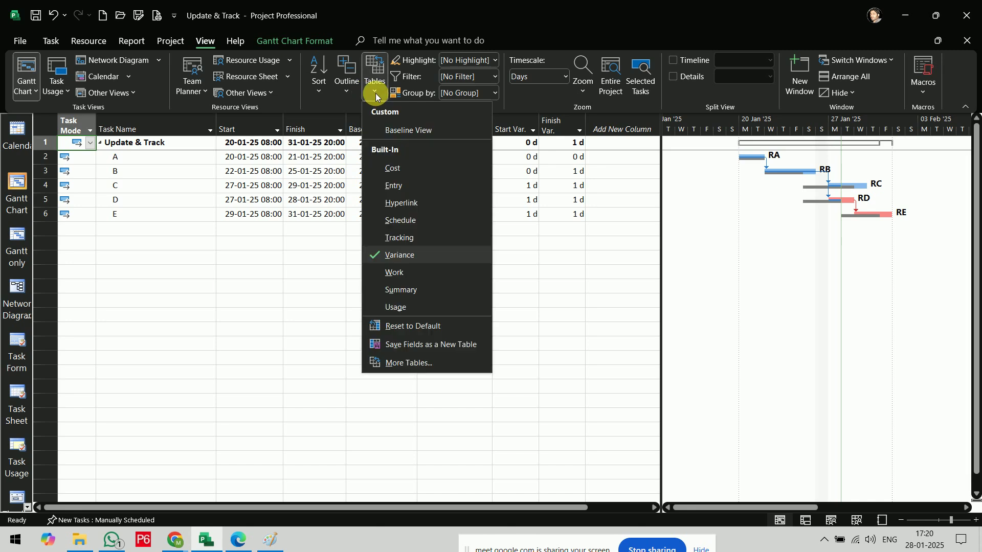
pyautogui.click(406, 193)
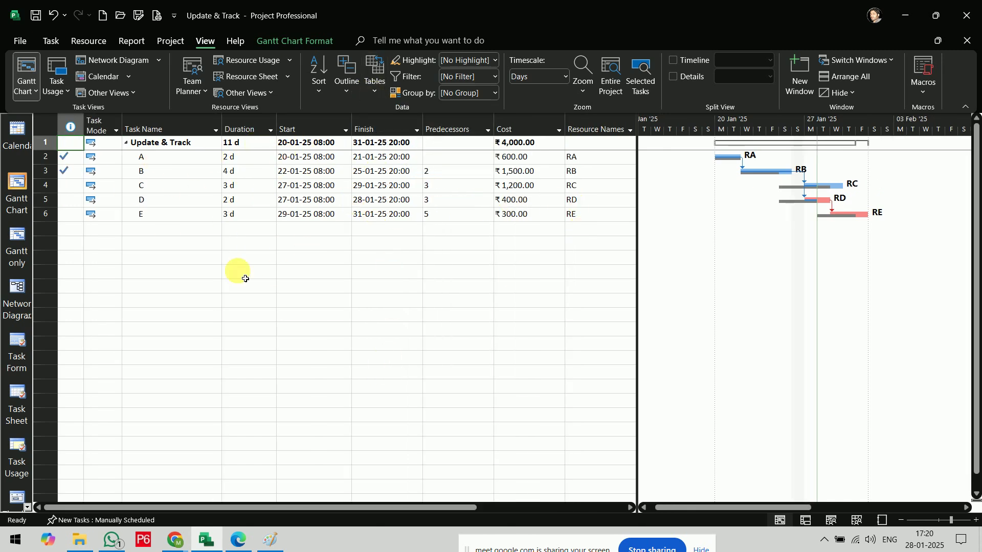
# Clear the recorded completion of tasks B and A by resetting both to 0%.
pyautogui.click(42, 172)
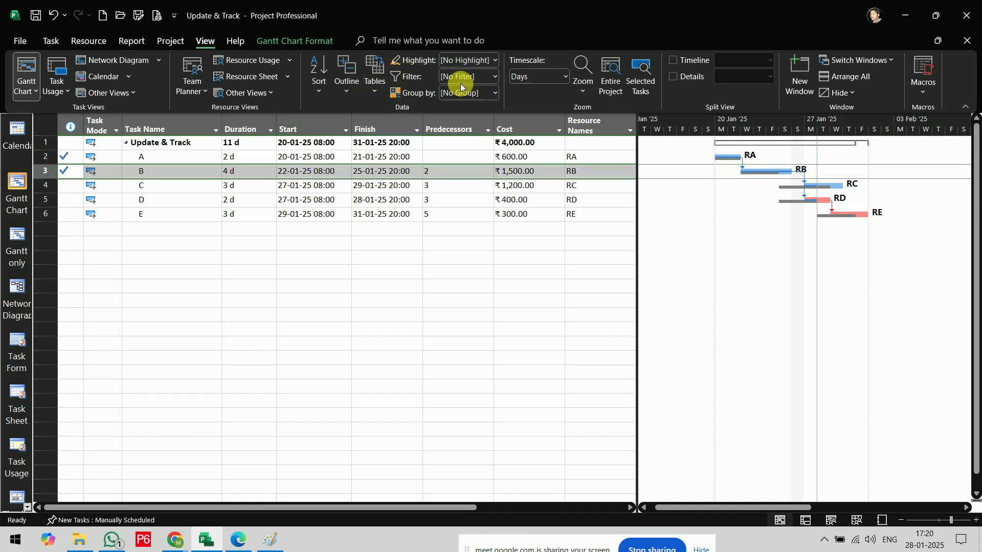
pyautogui.click(56, 41)
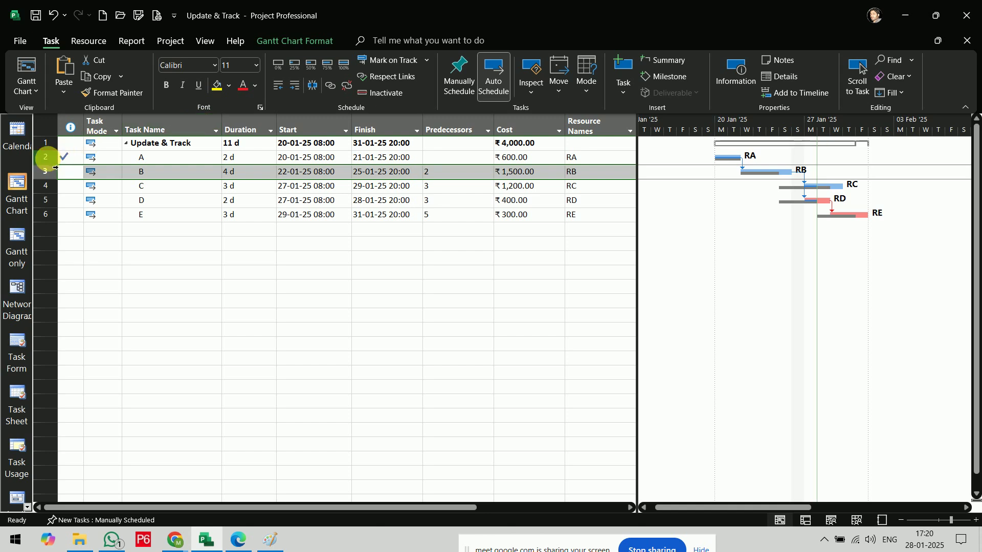
pyautogui.click(46, 157)
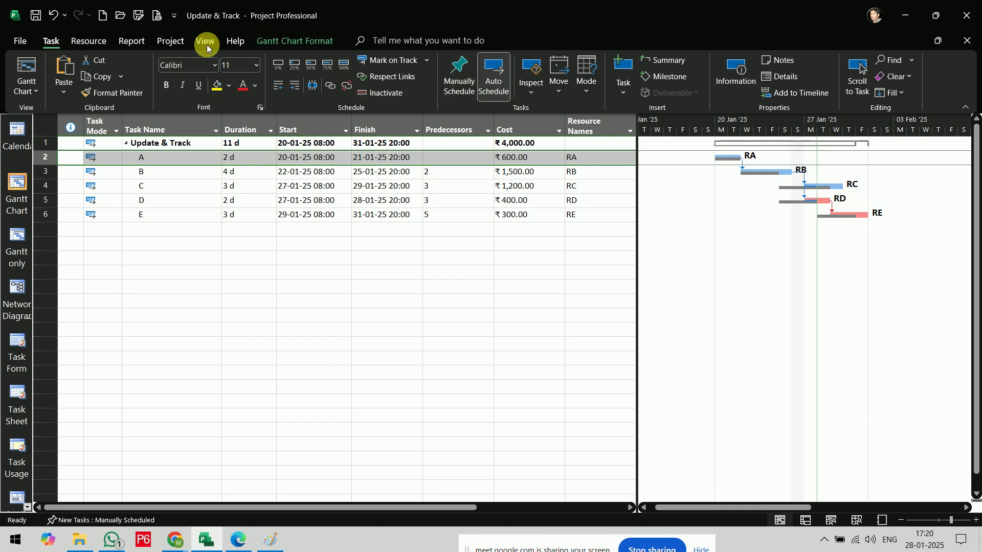
pyautogui.click(171, 41)
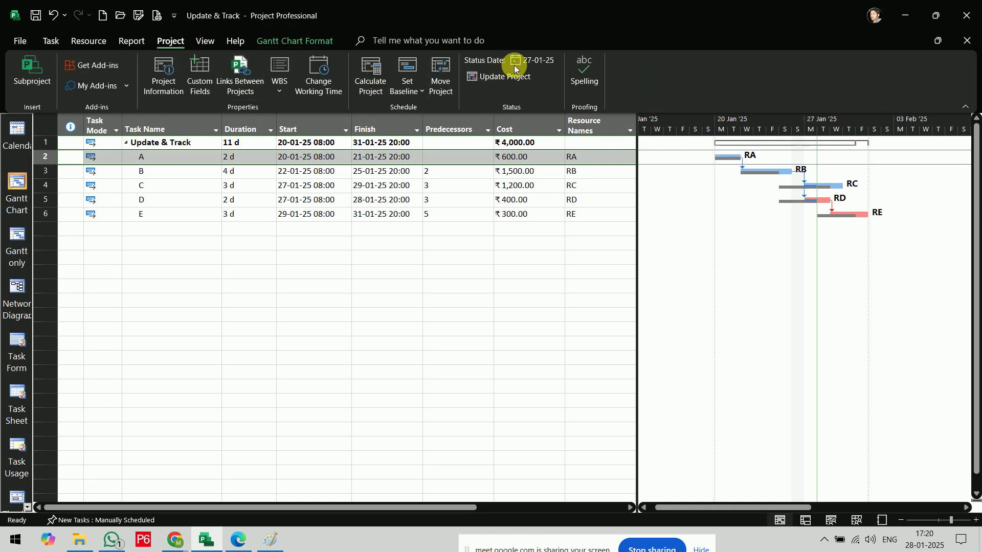
pyautogui.click(536, 61)
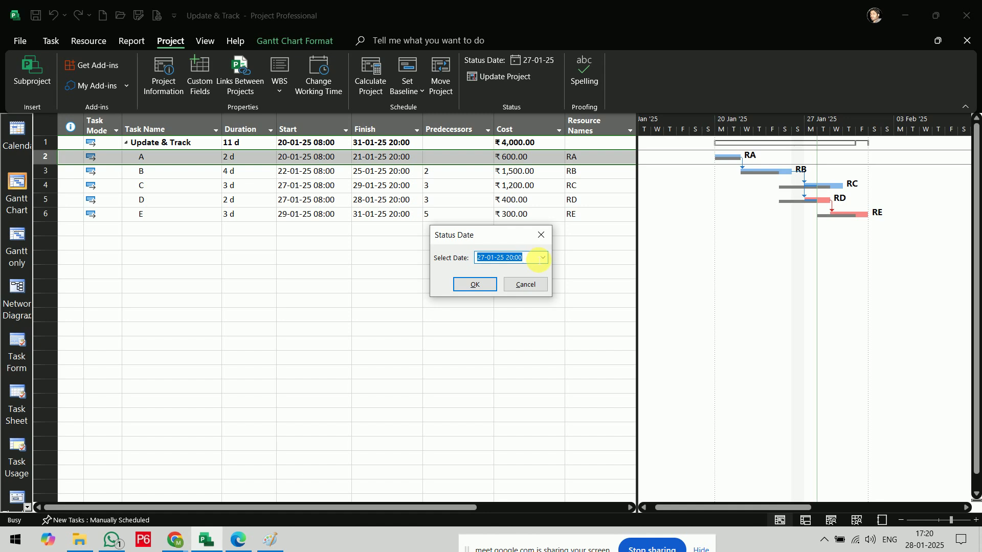
pyautogui.click(542, 257)
pyautogui.click(455, 327)
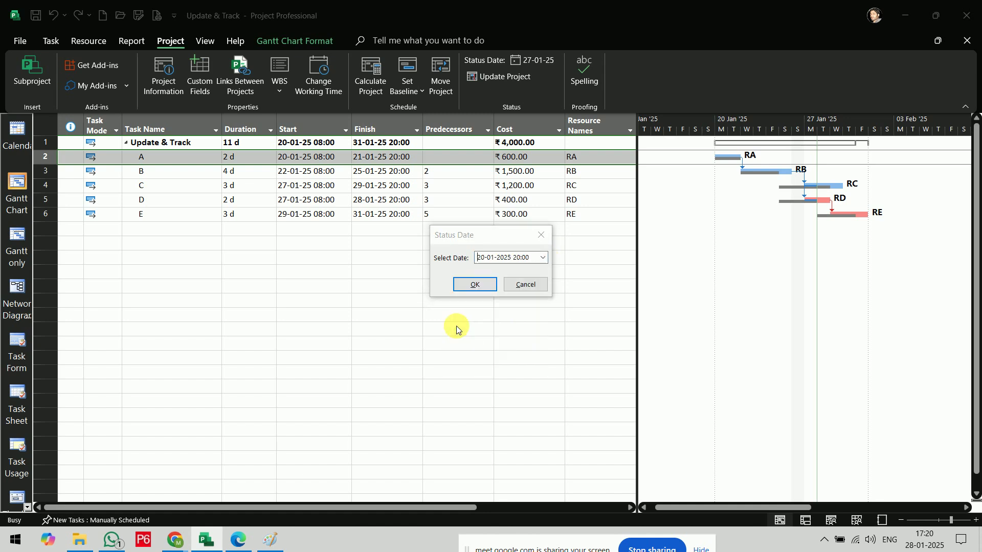
pyautogui.click(543, 256)
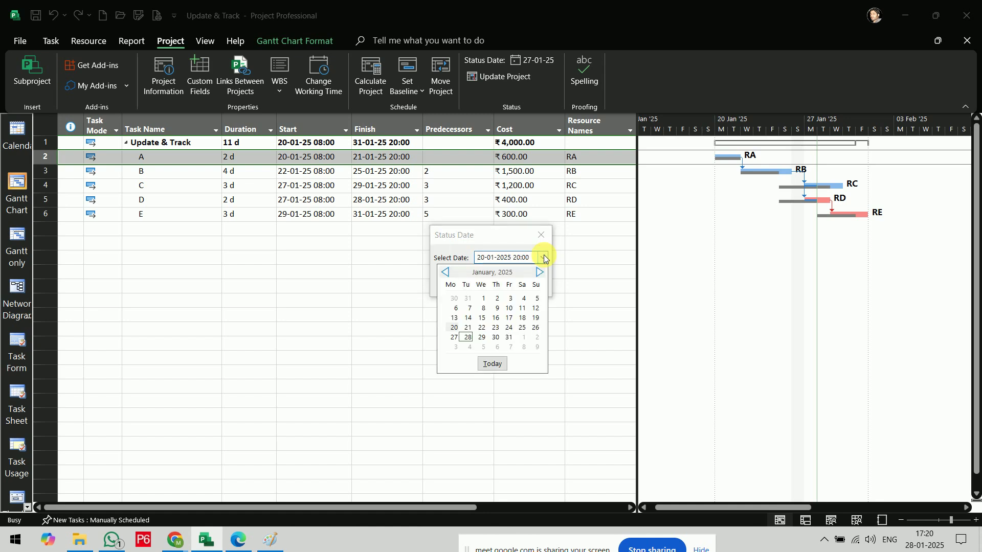
pyautogui.click(520, 258)
pyautogui.click(522, 258)
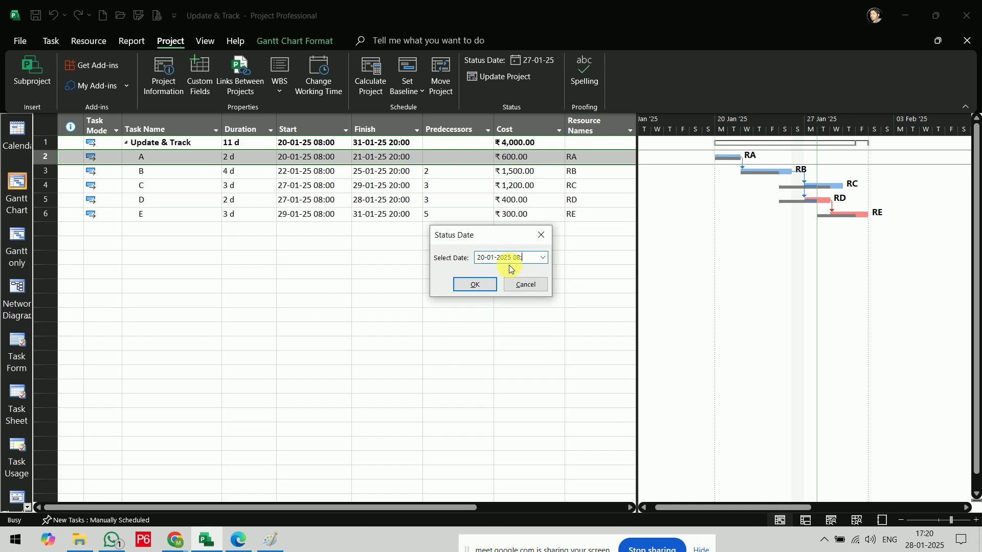
pyautogui.click(475, 284)
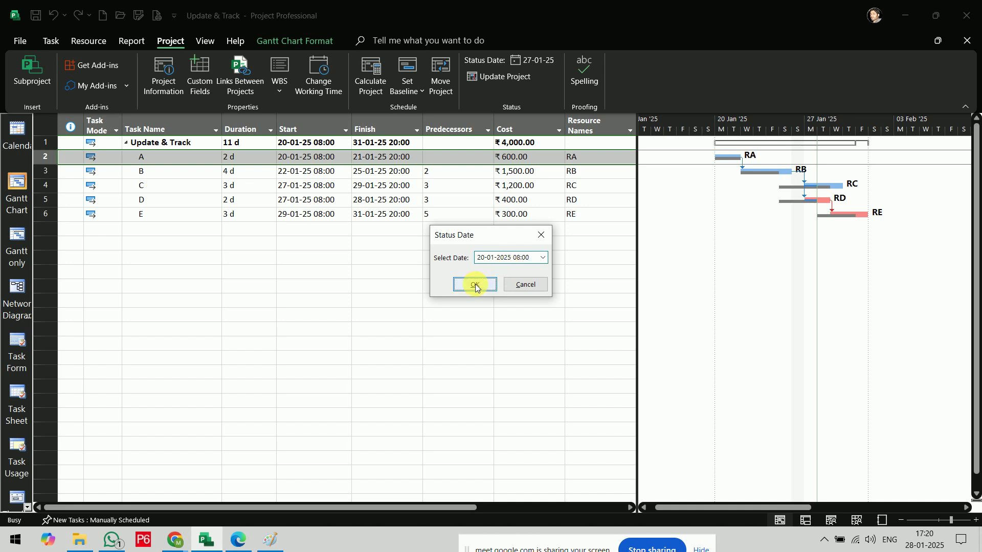
pyautogui.click(354, 288)
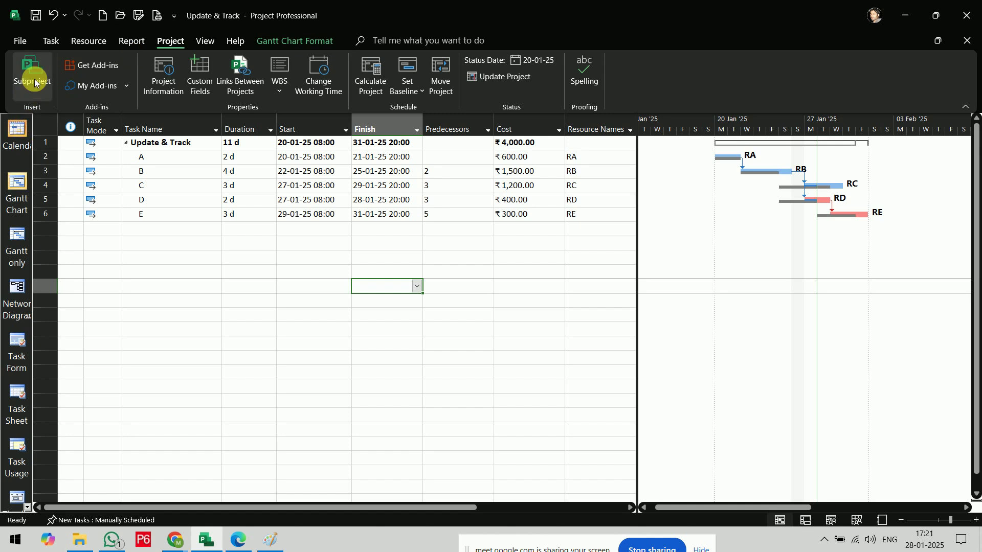
# Hide the saved Baseline's bars in the Gantt chart through the Show/Hide Bar Styles options.
pyautogui.rightClick(756, 229)
pyautogui.moveTo(819, 332)
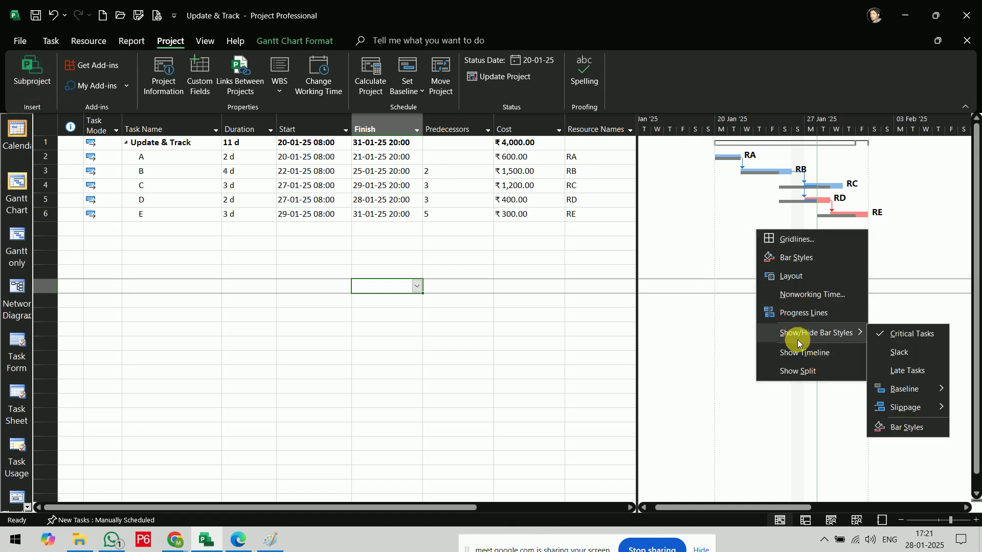
pyautogui.moveTo(904, 391)
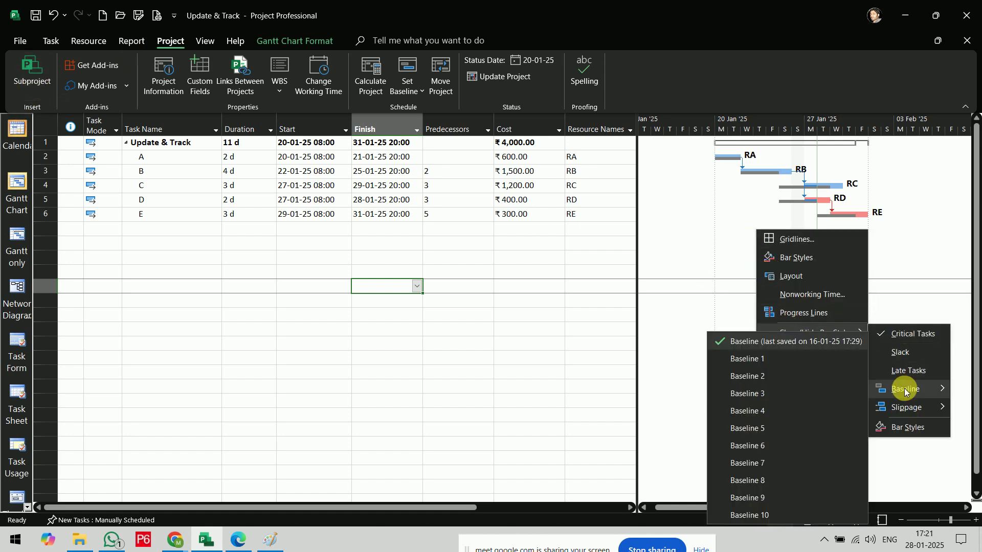
pyautogui.click(797, 341)
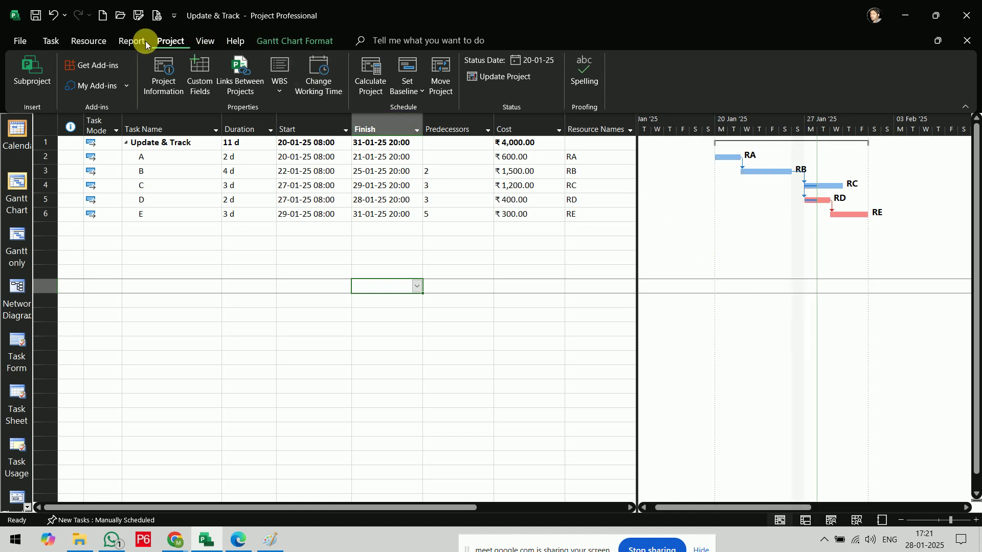
# Clear the saved baseline plan for the entire Update & Track project.
pyautogui.click(418, 92)
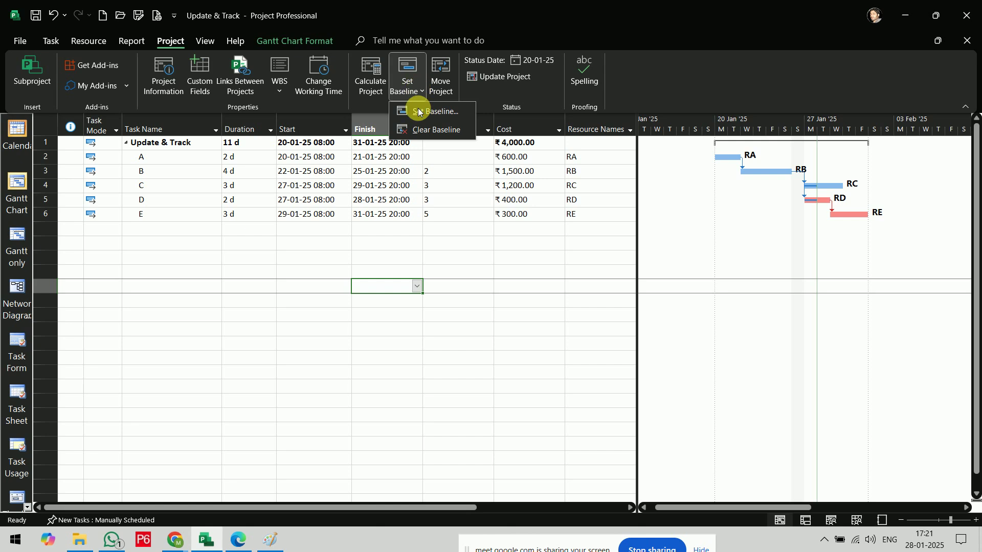
pyautogui.click(431, 129)
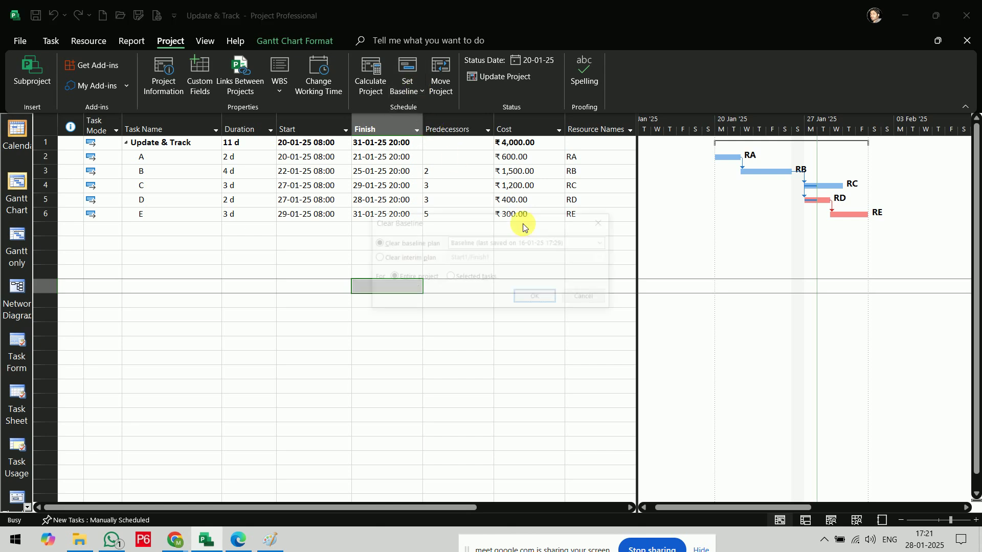
pyautogui.click(532, 302)
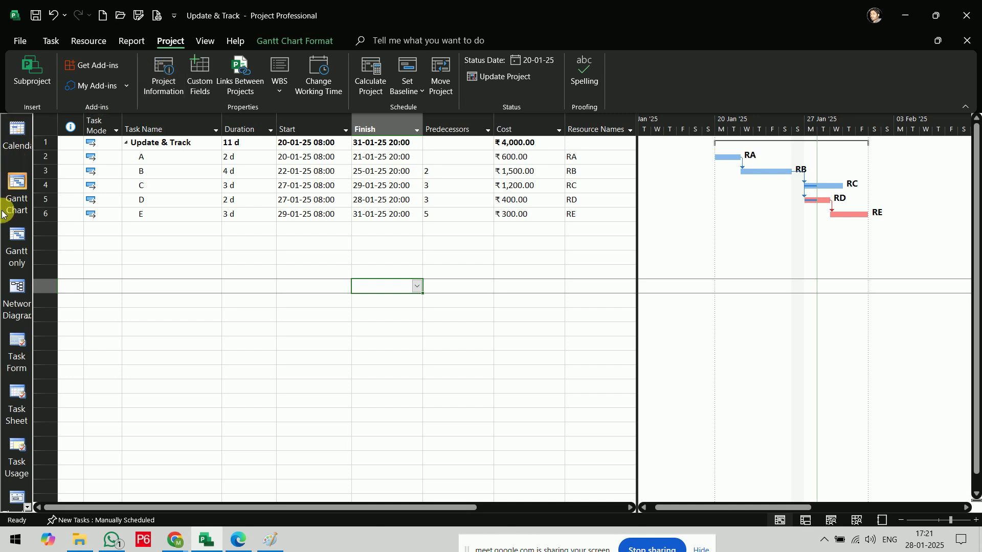
pyautogui.click(211, 41)
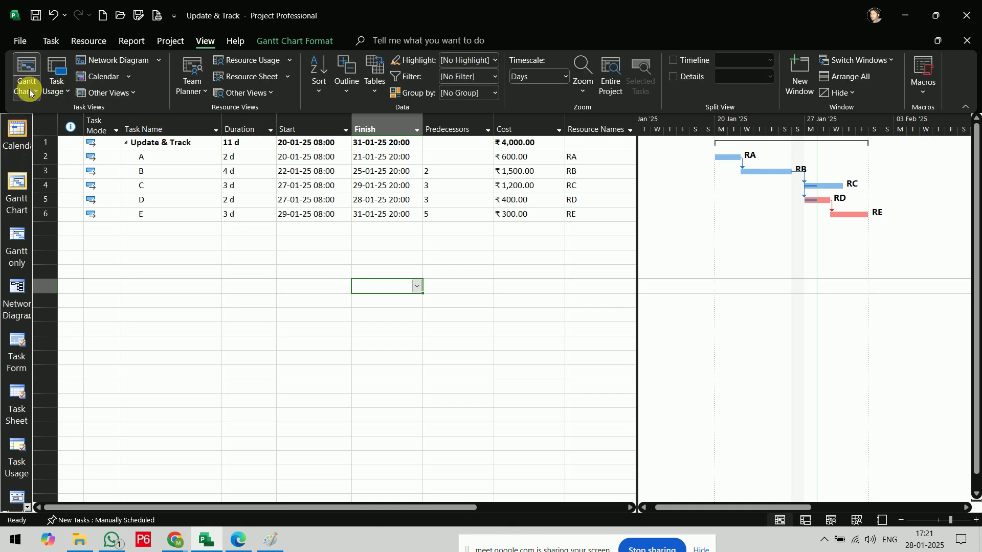
pyautogui.click(61, 39)
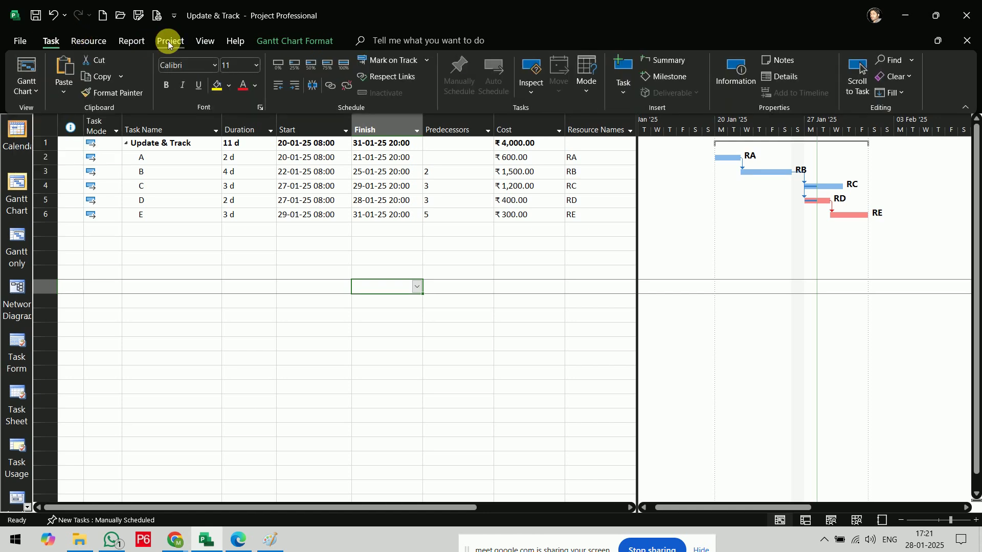
pyautogui.click(139, 41)
pyautogui.click(162, 42)
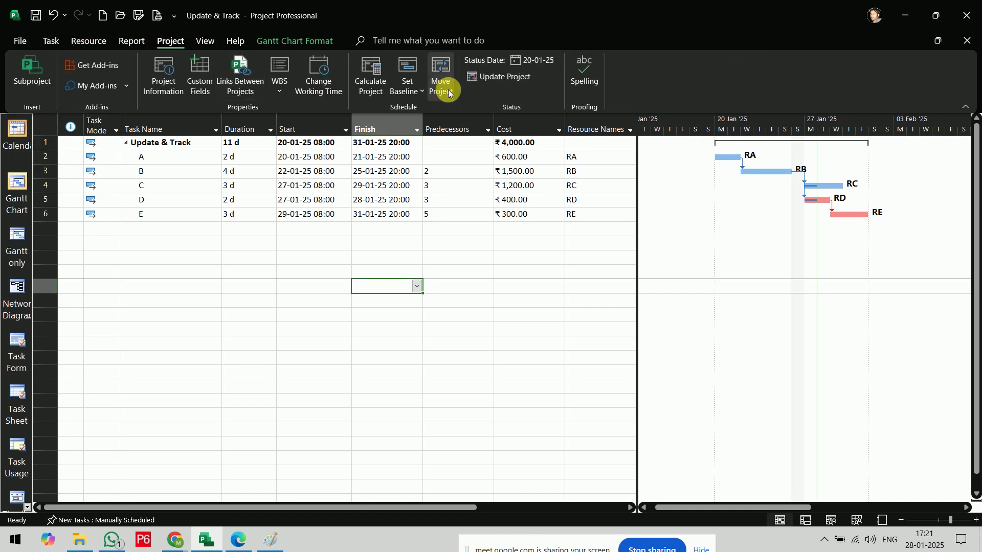
pyautogui.click(410, 91)
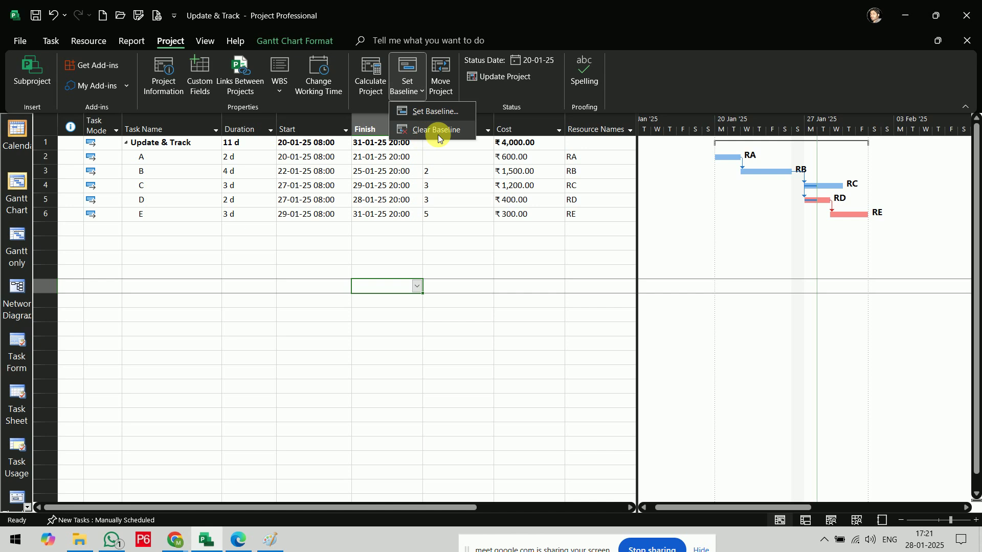
pyautogui.click(355, 393)
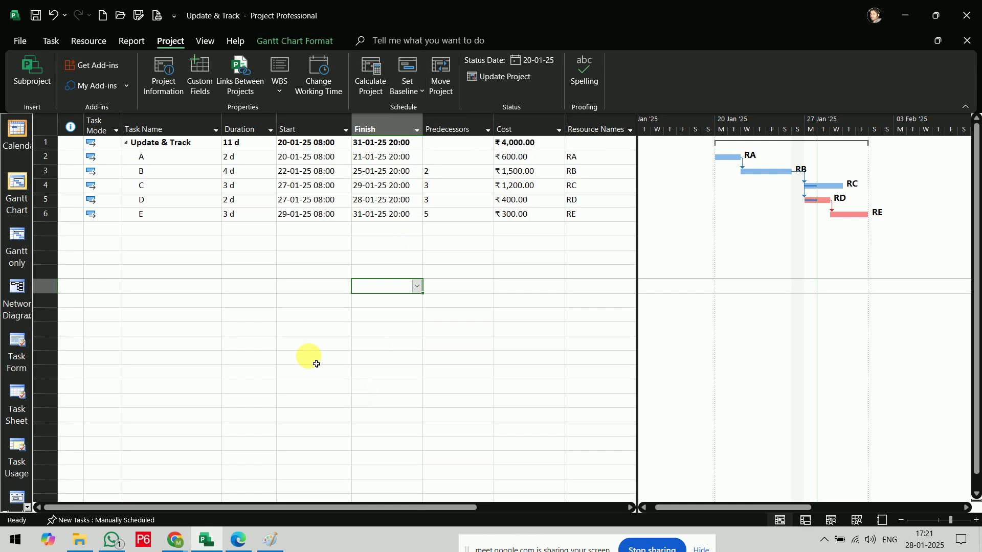
pyautogui.click(51, 40)
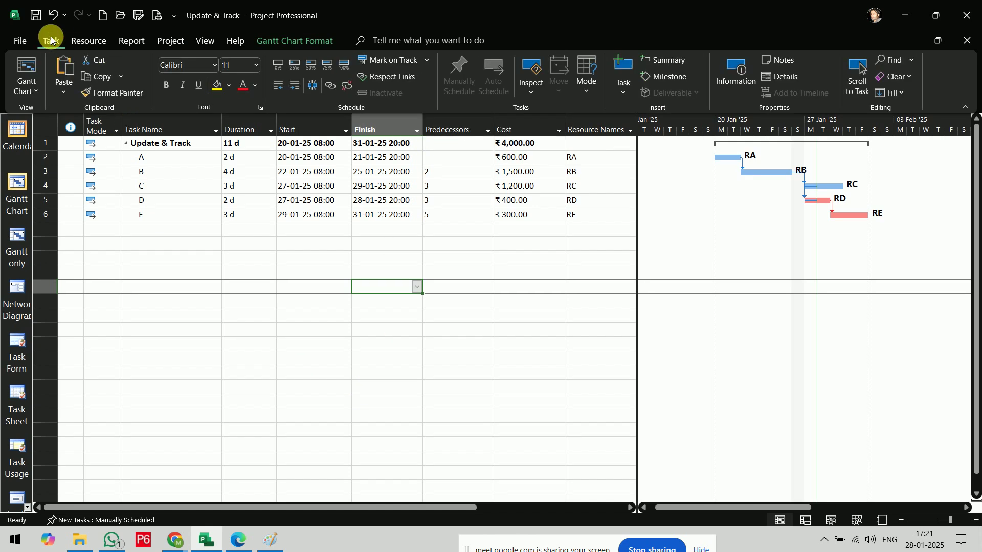
# Apply the Tracking table to the Update & Track task list.
pyautogui.click(206, 43)
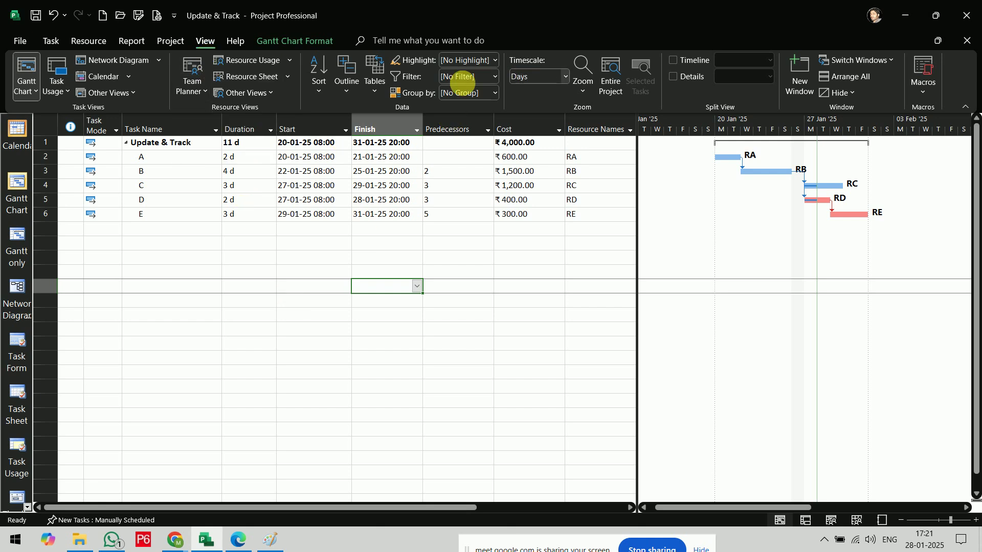
pyautogui.click(371, 91)
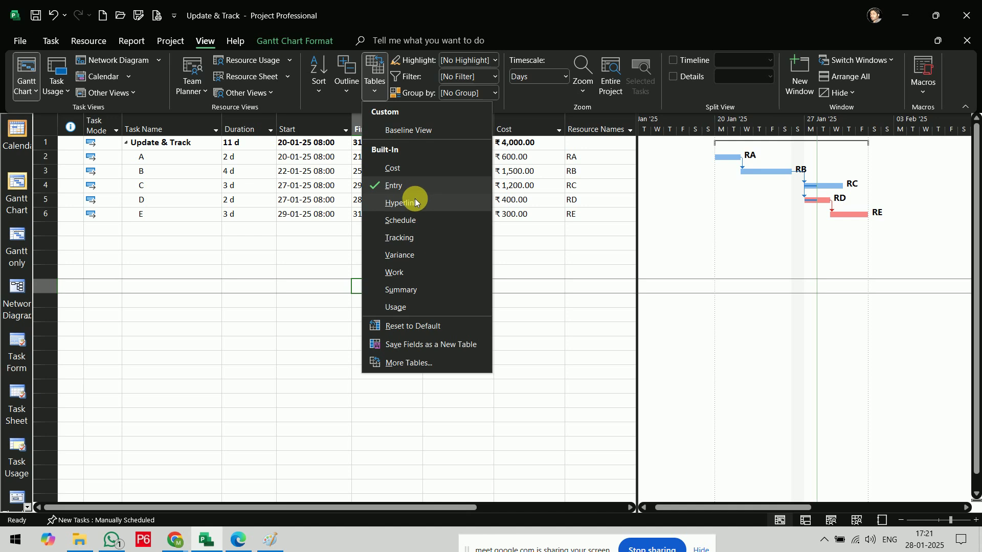
pyautogui.click(417, 240)
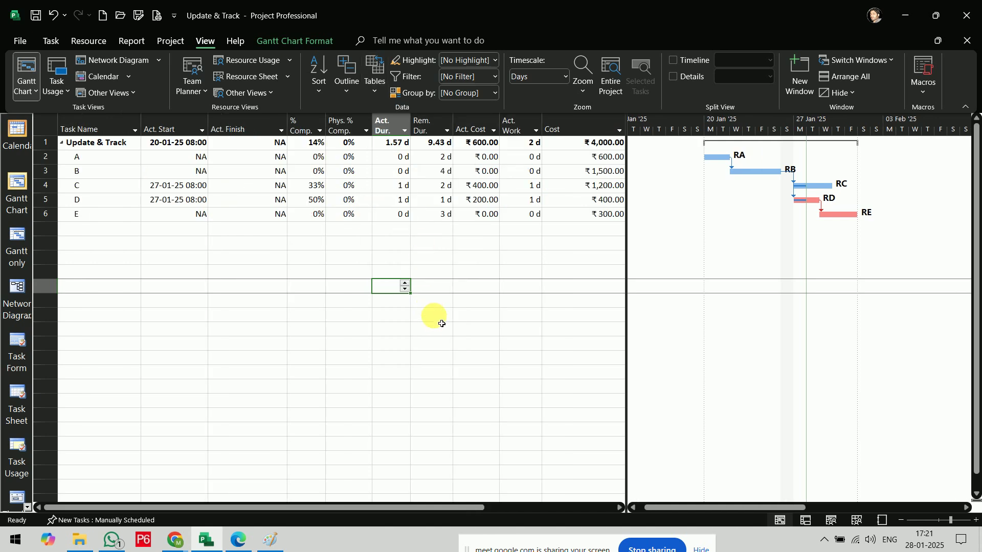
pyautogui.click(445, 330)
# Reset the % complete of tasks C and D to 0%.
pyautogui.click(321, 187)
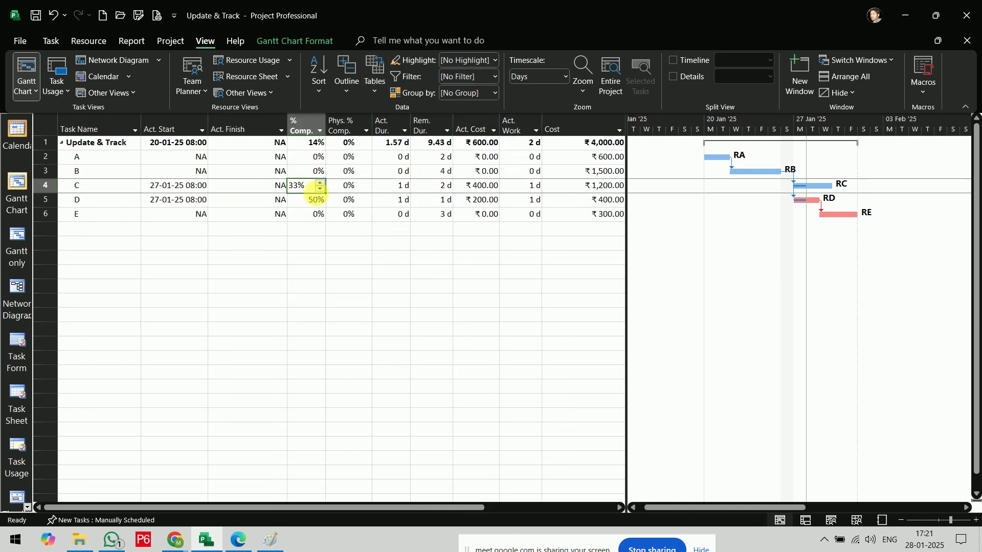
pyautogui.write('0')
pyautogui.press('Return')
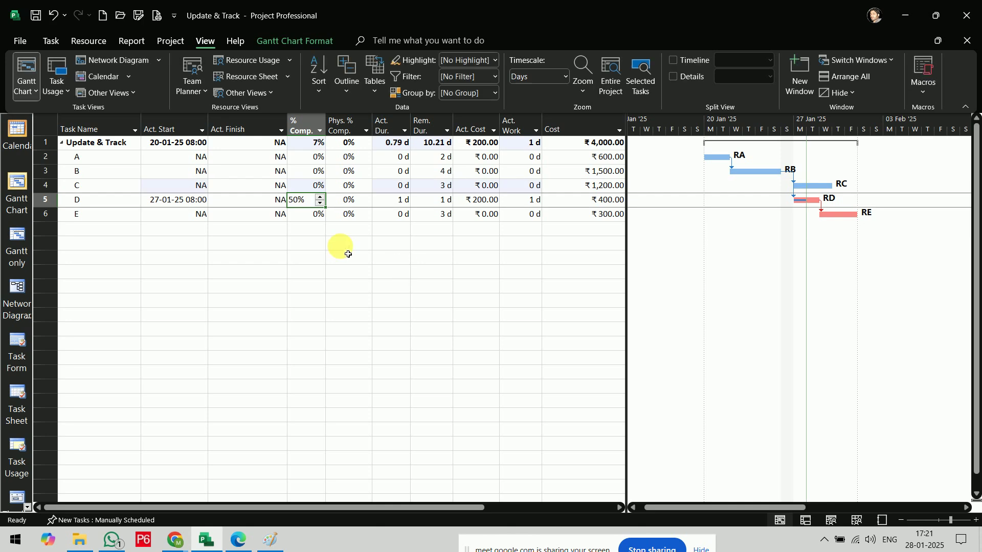
pyautogui.write('0')
pyautogui.press('Return')
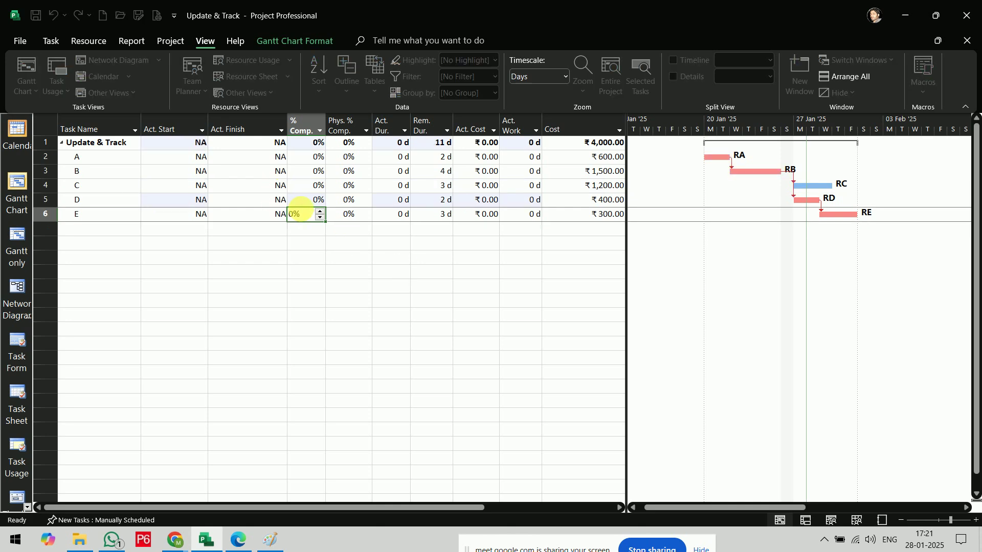
pyautogui.click(412, 304)
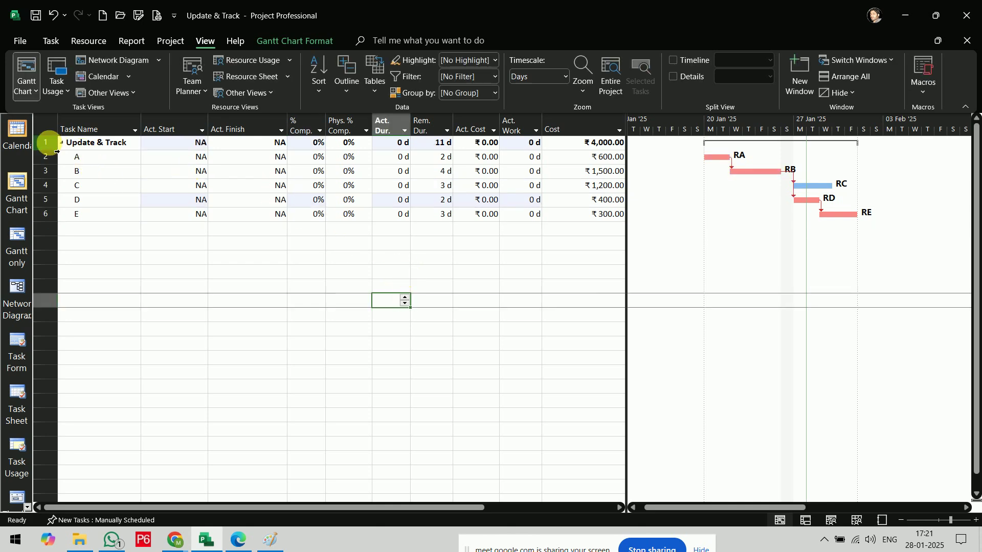
# Switch the Gantt Chart's task list back to the Entry table.
pyautogui.click(15, 191)
pyautogui.click(375, 79)
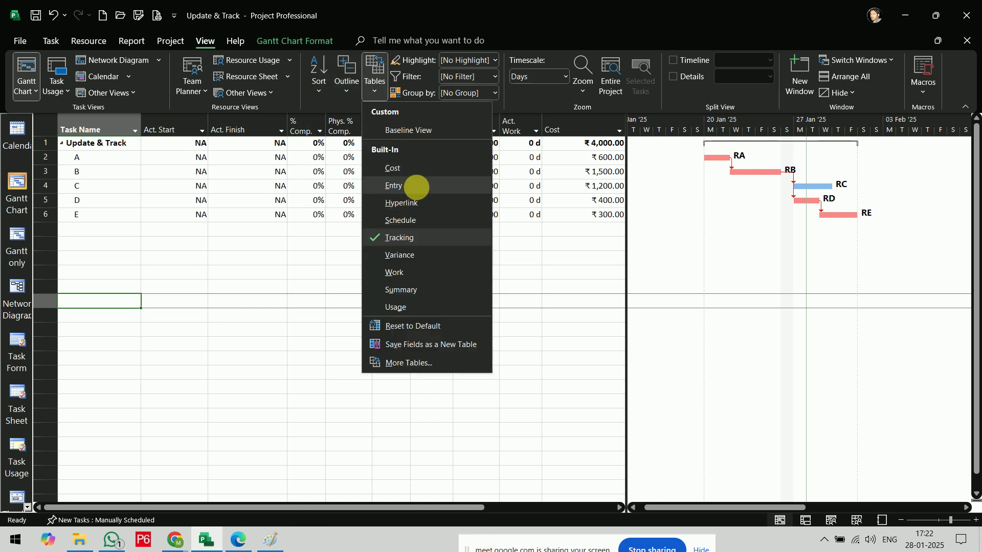
pyautogui.click(412, 187)
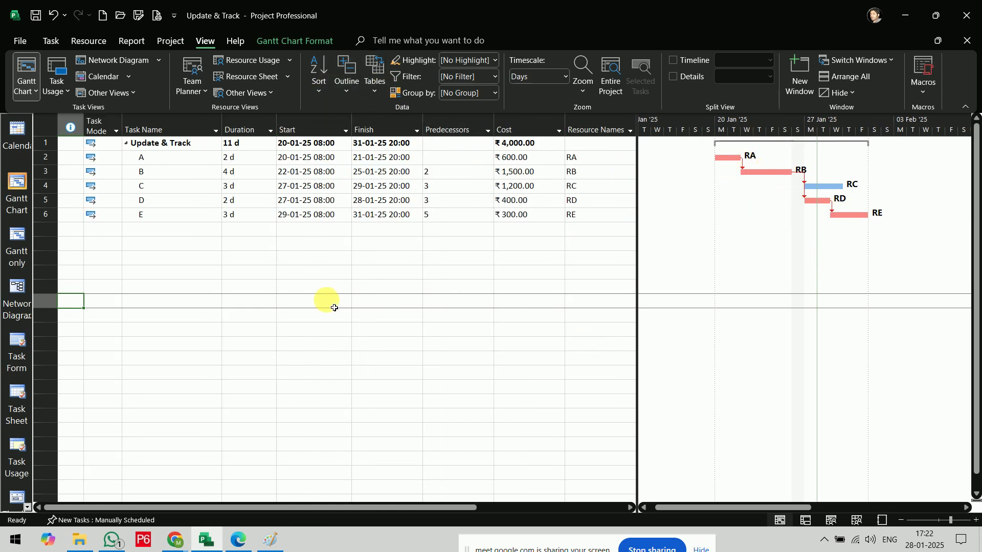
pyautogui.click(328, 287)
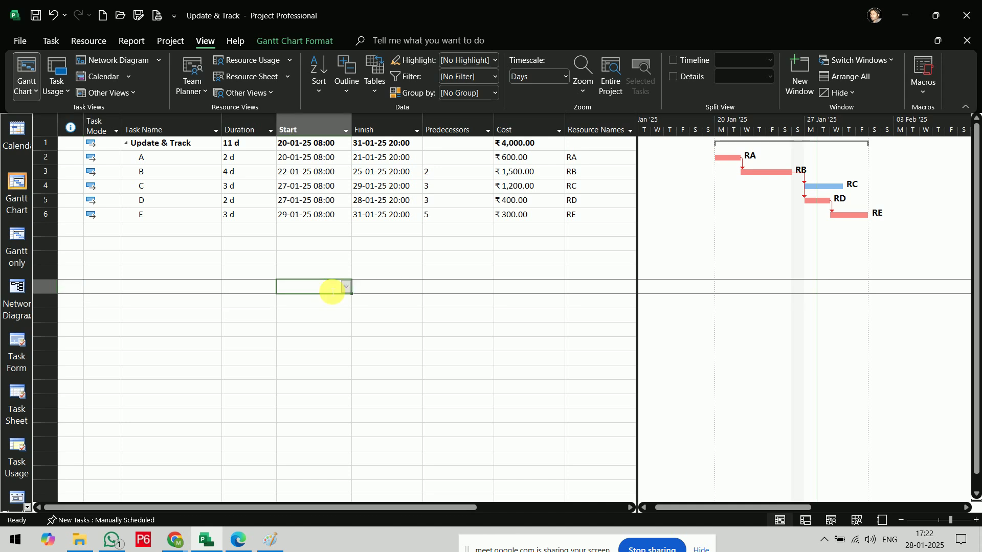
# Change task B's cost to ₹1,200 and save the Update & Track project.
pyautogui.click(552, 174)
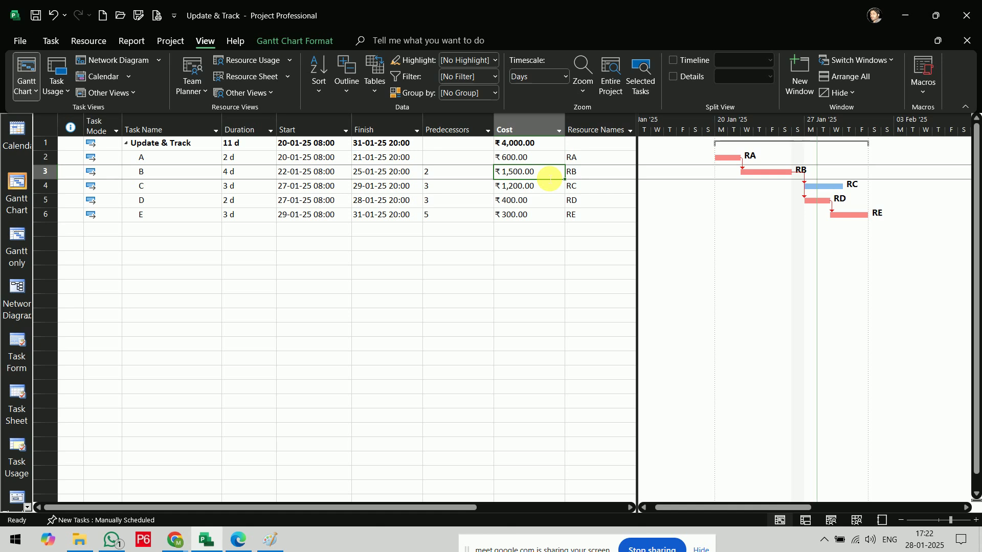
pyautogui.write('1200')
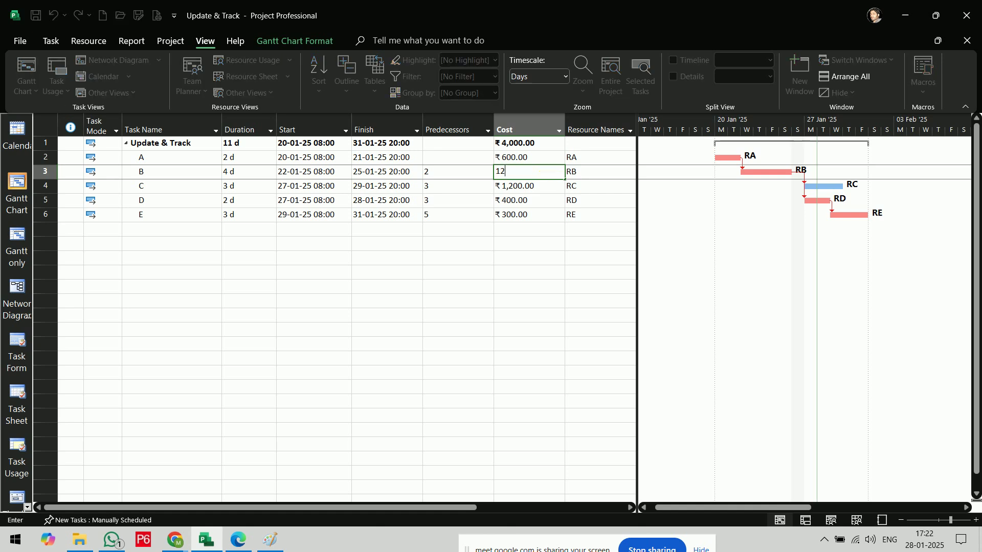
pyautogui.press('Return')
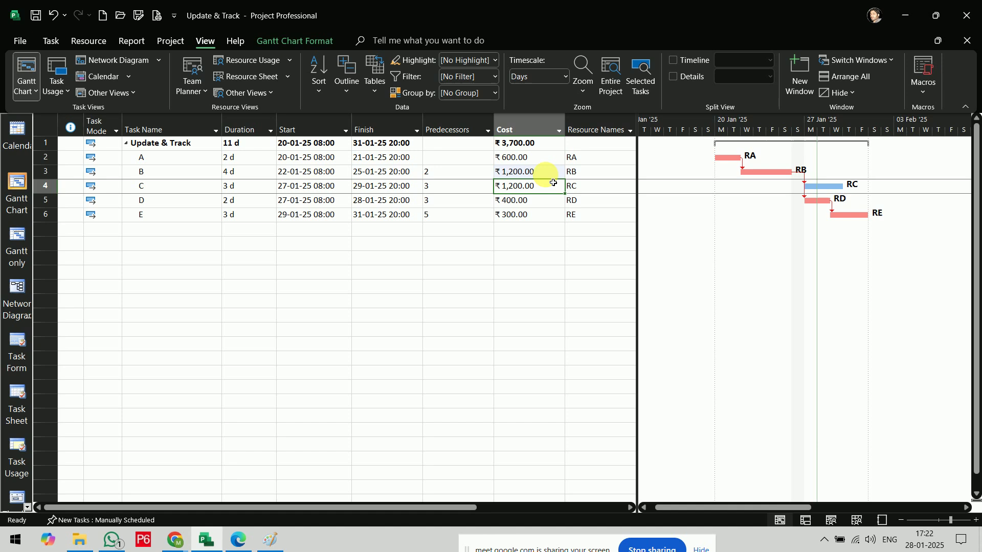
pyautogui.press('Down')
pyautogui.click(385, 287)
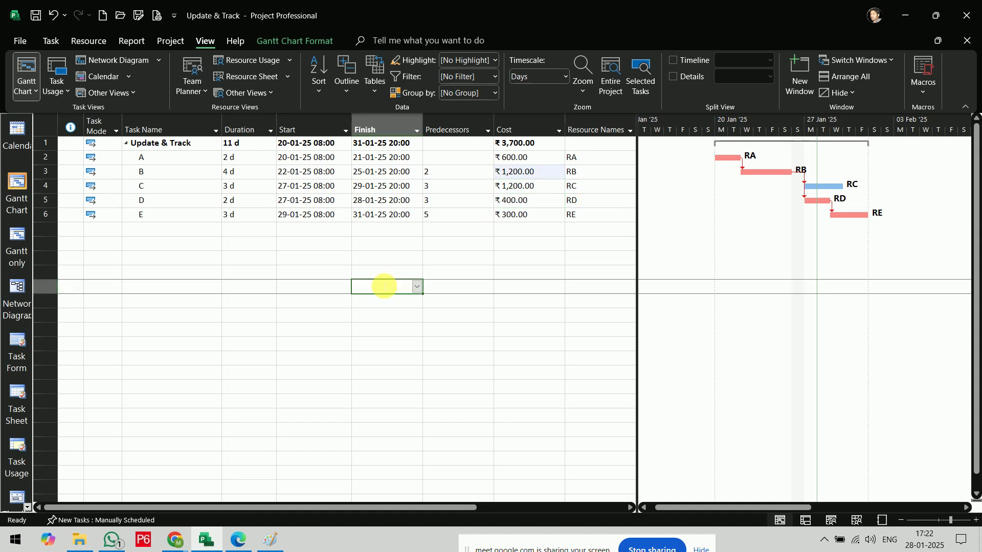
pyautogui.click(20, 40)
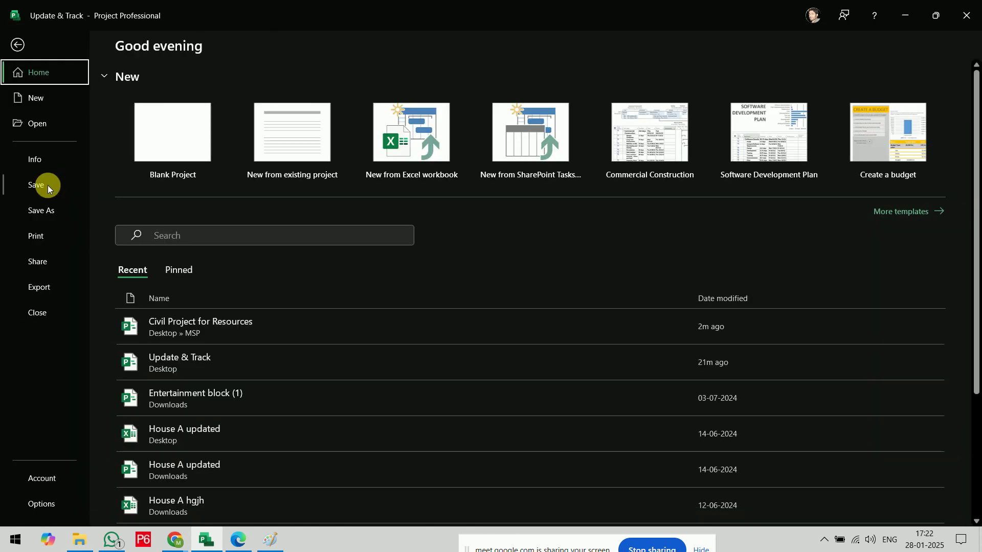
pyautogui.click(41, 188)
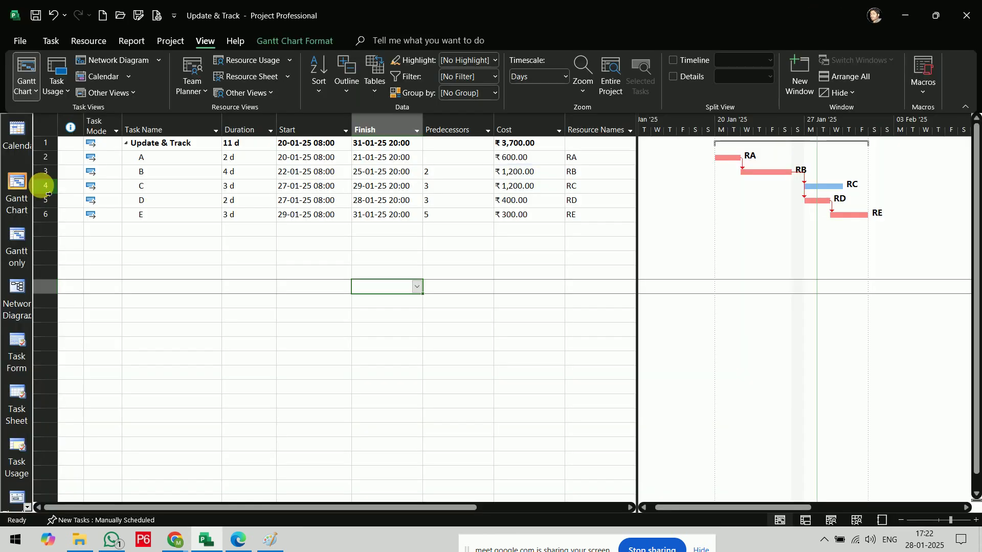
# Set task B's duration to 3 days.
pyautogui.click(248, 246)
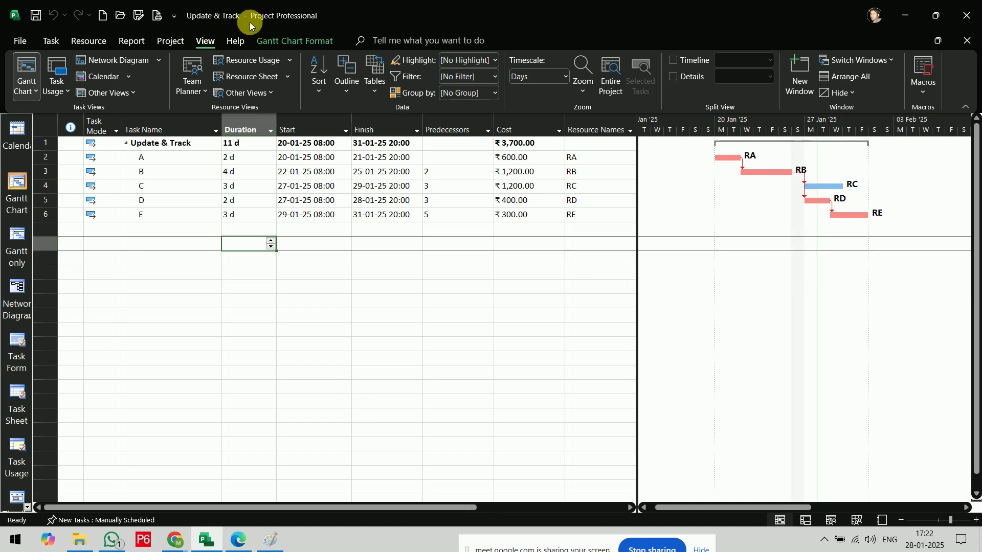
pyautogui.click(257, 174)
pyautogui.write('3')
pyautogui.press('Return')
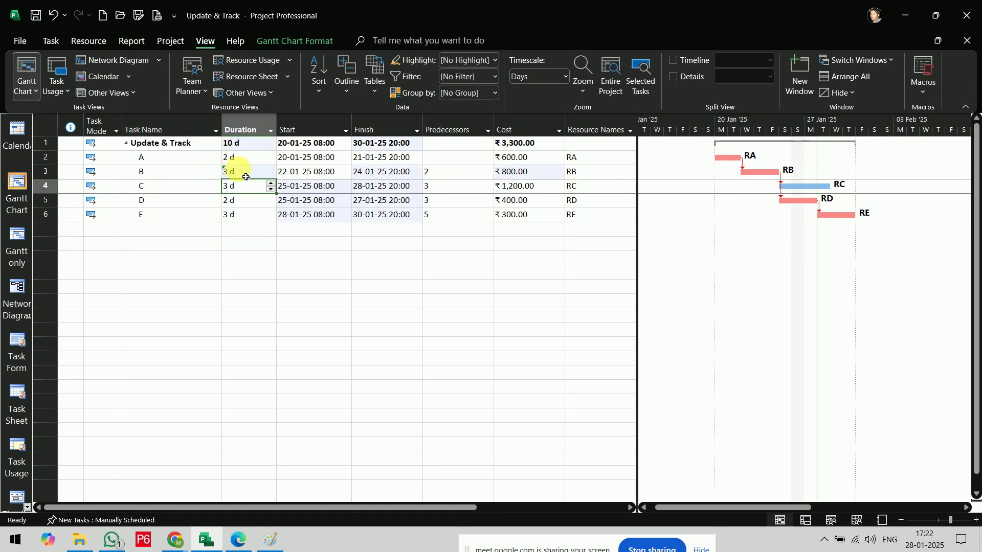
# Make task B's shorter duration increase the hours its resources work per day while keeping the same amount of work.
pyautogui.click(212, 173)
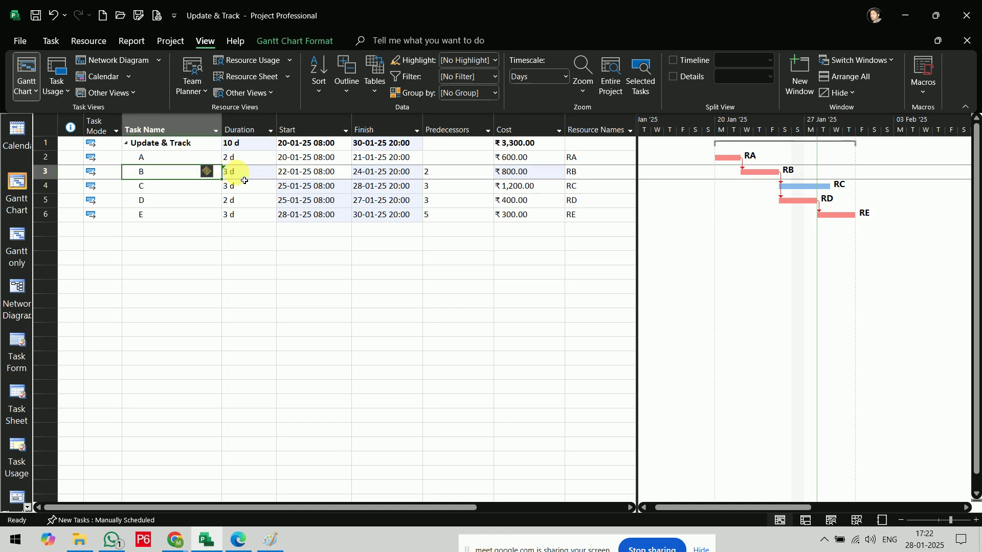
pyautogui.click(231, 172)
pyautogui.click(209, 171)
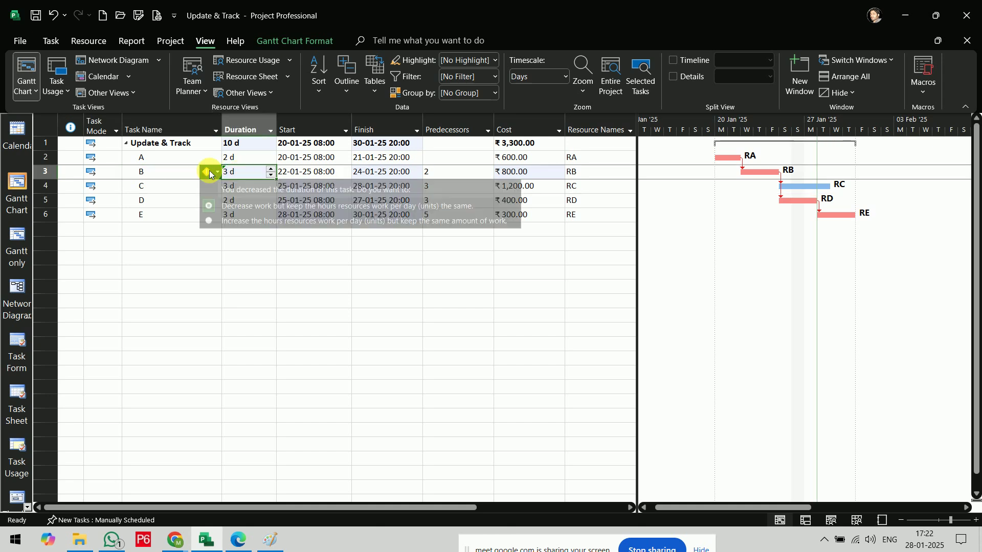
pyautogui.click(238, 220)
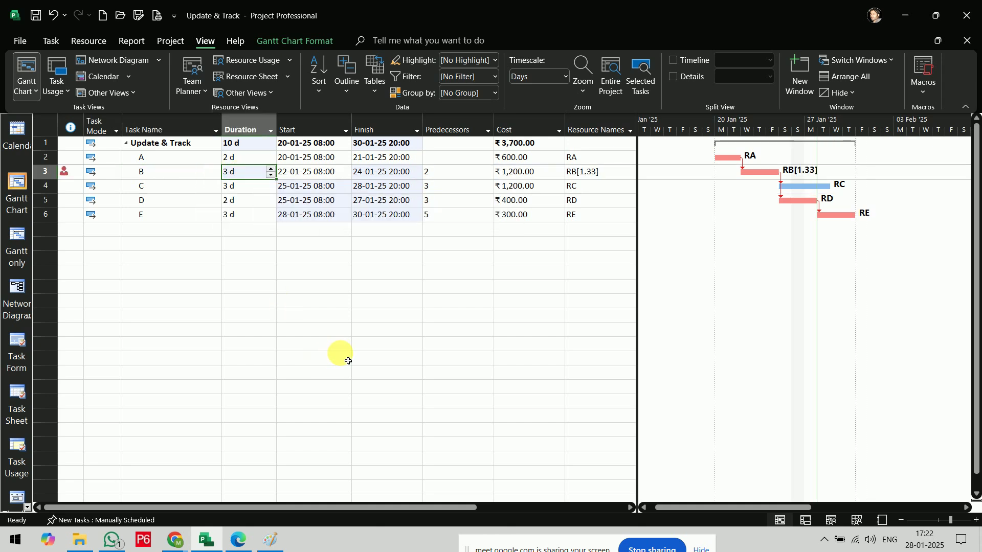
pyautogui.click(614, 173)
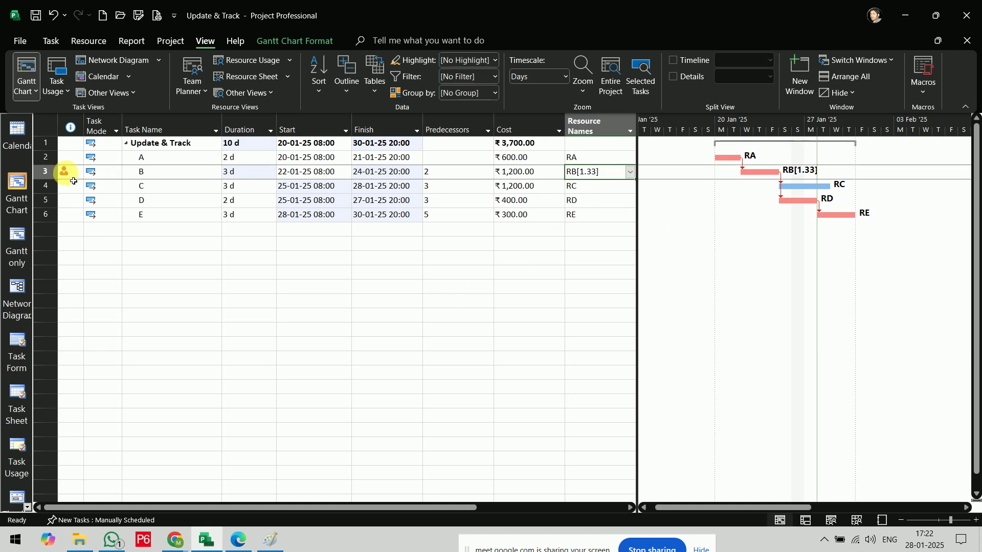
# Undo task B's duration and resource unit changes.
pyautogui.moveTo(74, 181)
pyautogui.hotkey('ctrl', 'z')
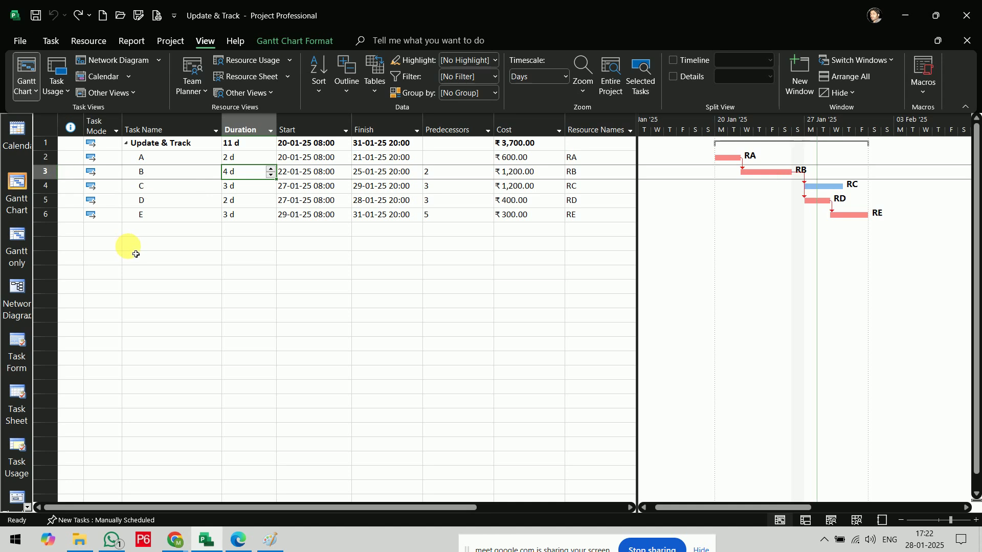
pyautogui.click(300, 297)
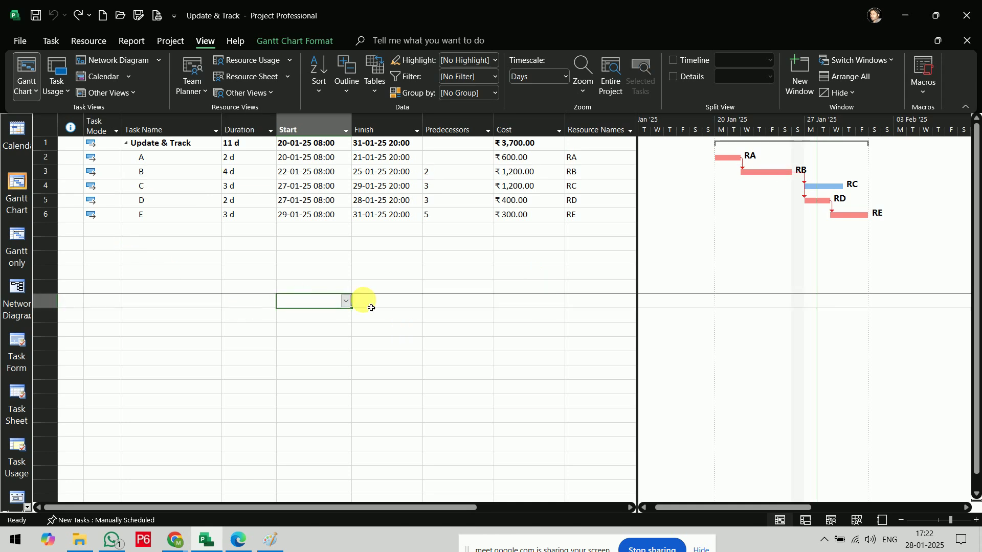
pyautogui.click(210, 257)
pyautogui.click(17, 44)
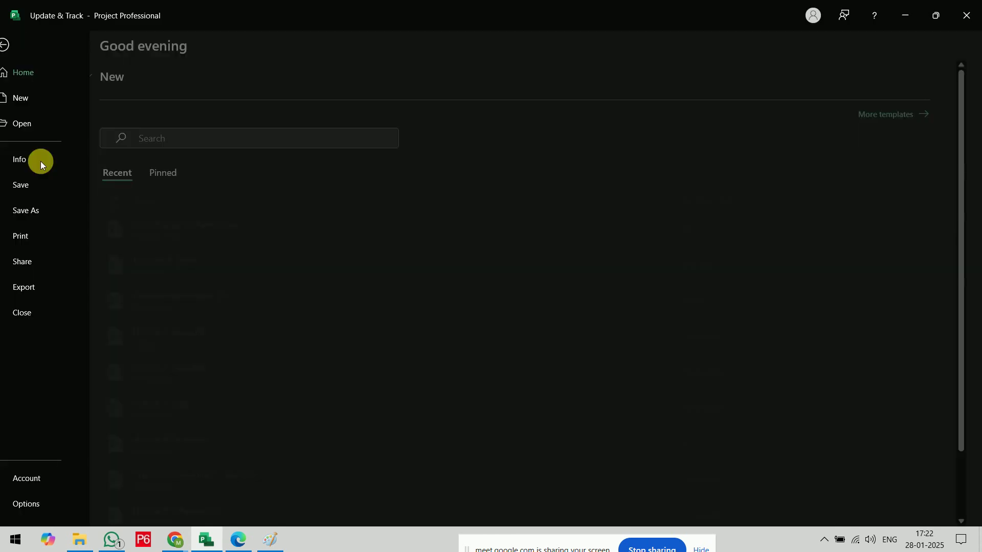
pyautogui.press('Escape')
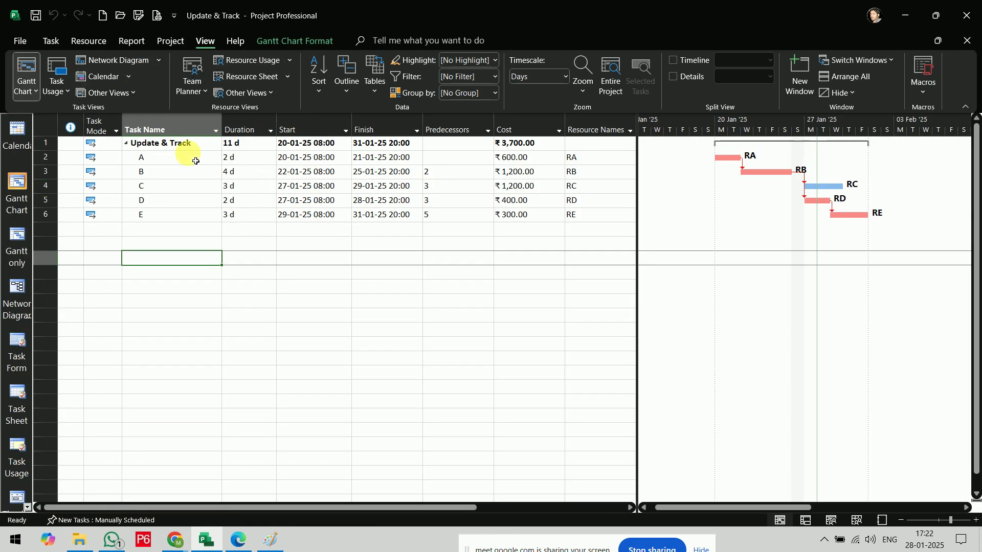
# Remove the resource assignments from tasks A to E and clear the cost left on task B.
pyautogui.click(251, 172)
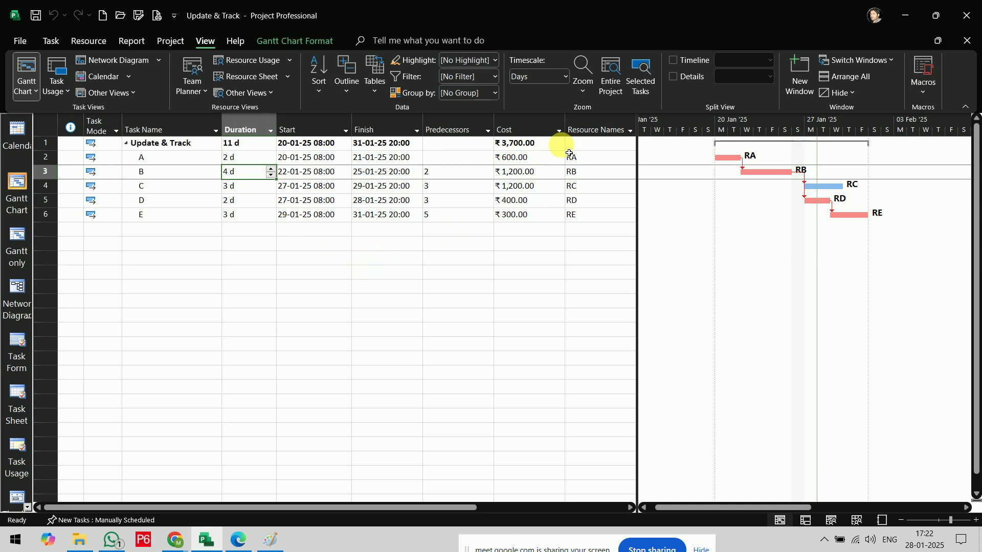
pyautogui.moveTo(603, 158); pyautogui.dragTo(612, 219)
pyautogui.press('Delete')
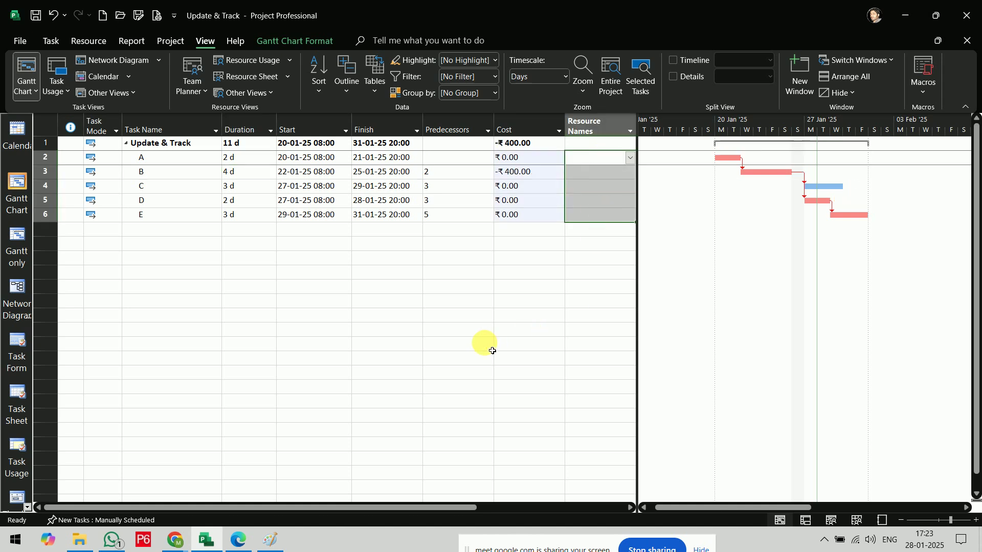
pyautogui.click(524, 172)
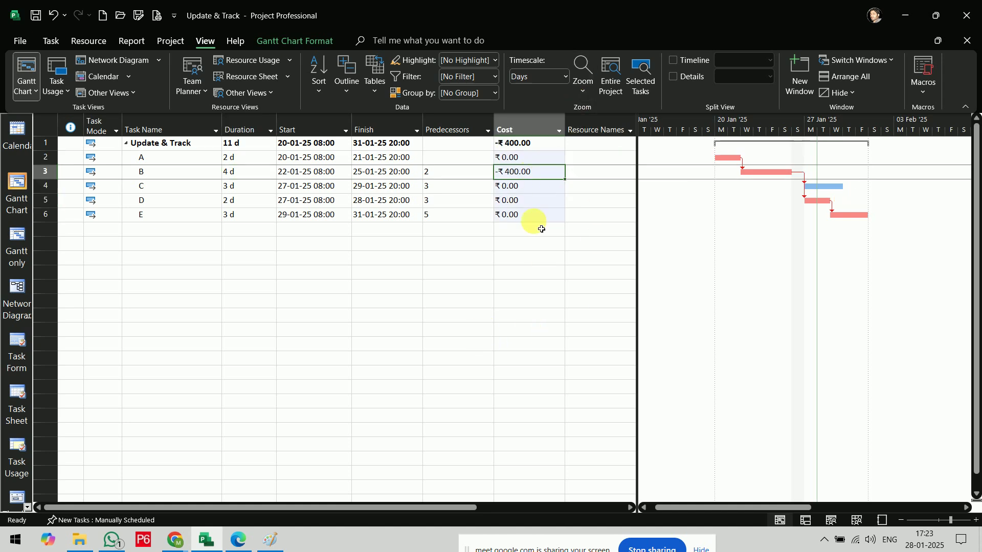
pyautogui.press('Delete')
pyautogui.click(527, 315)
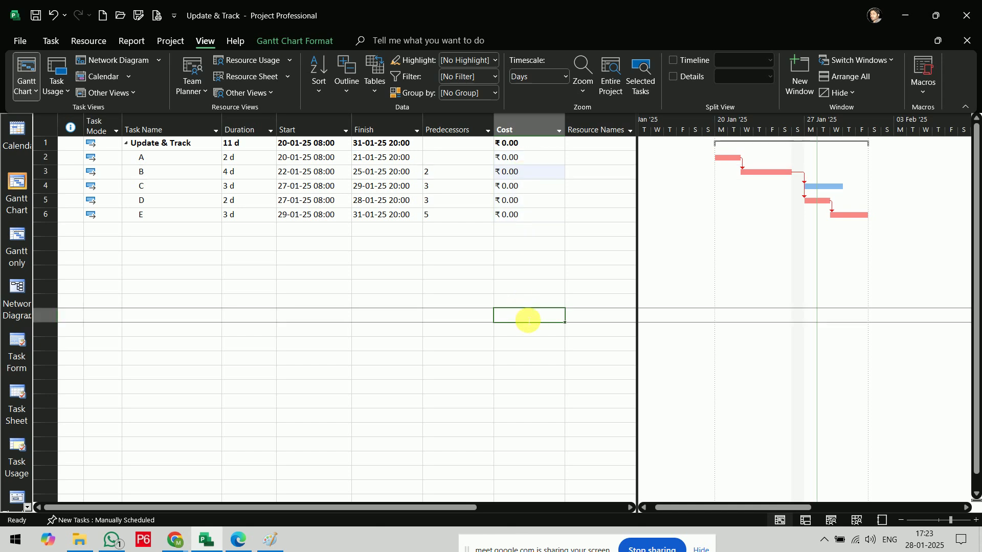
# Hide the Cost column in the Gantt Chart's task table.
pyautogui.click(537, 129)
pyautogui.rightClick(537, 130)
pyautogui.click(563, 256)
pyautogui.click(441, 303)
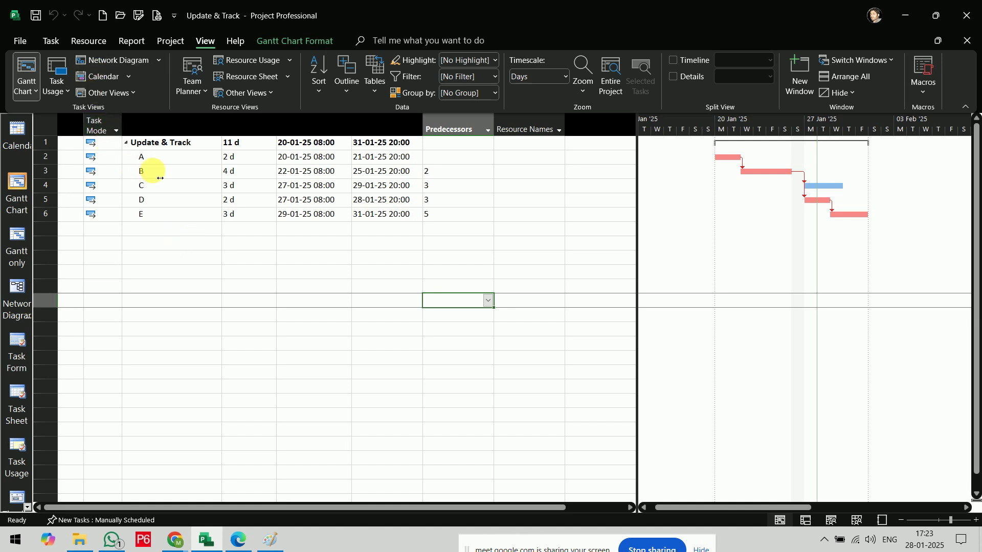
# Set task B's duration to 3 days and task D's duration to 4 days.
pyautogui.click(233, 173)
pyautogui.write('3')
pyautogui.press('Return')
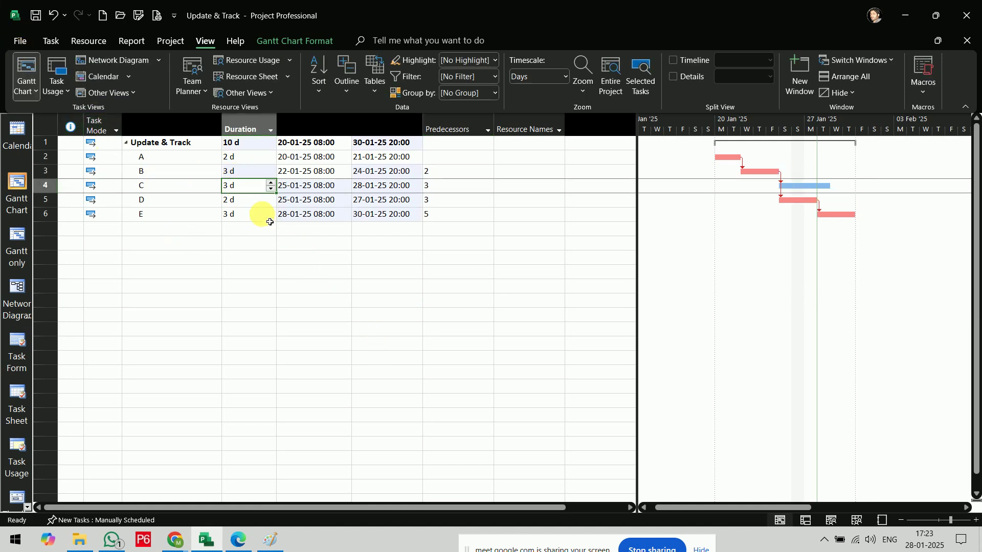
pyautogui.press('Down')
pyautogui.write('4')
pyautogui.press('Return')
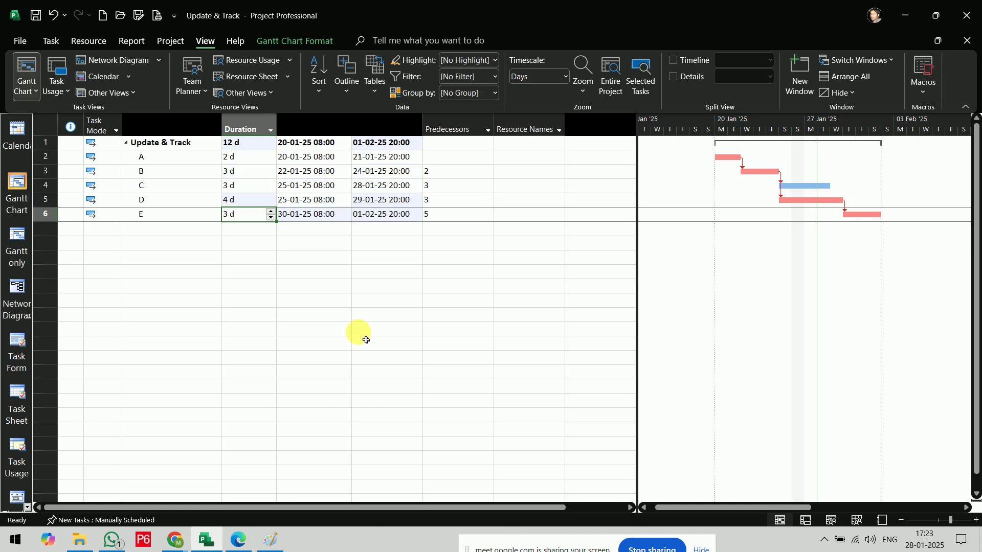
# Save the modified project to the Desktop as a copy named Update & Track_2.
pyautogui.click(15, 40)
pyautogui.click(50, 210)
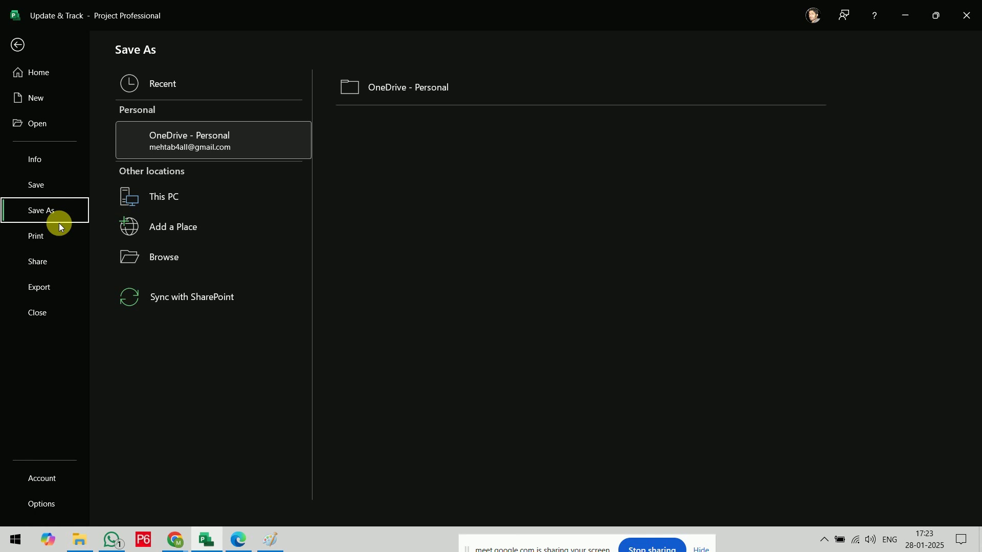
pyautogui.click(206, 257)
pyautogui.click(177, 251)
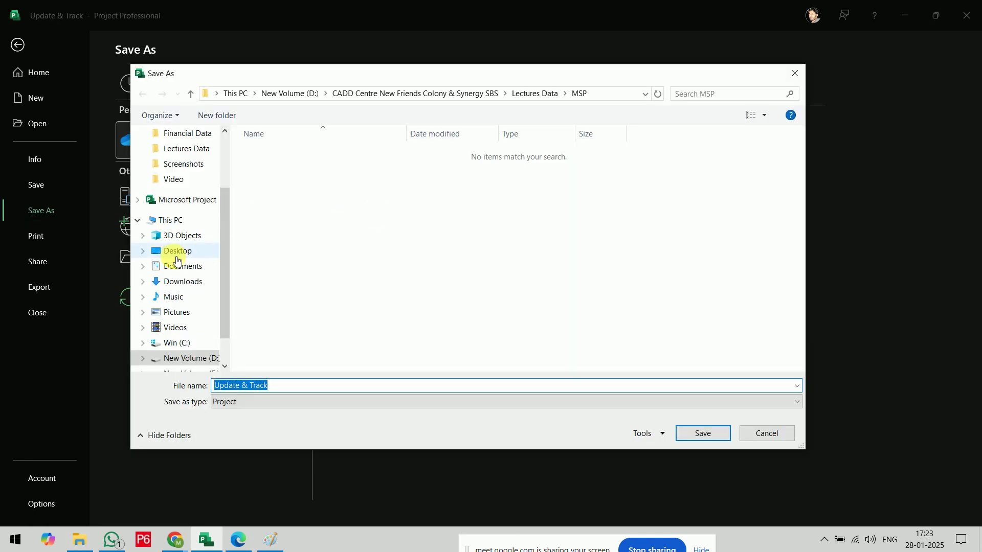
pyautogui.click(355, 388)
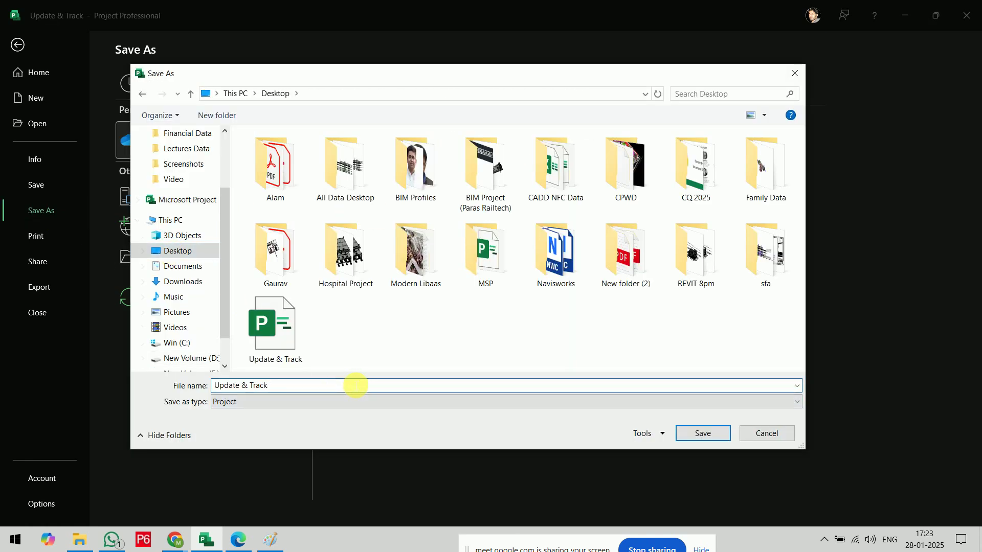
pyautogui.write('_2')
pyautogui.click(702, 433)
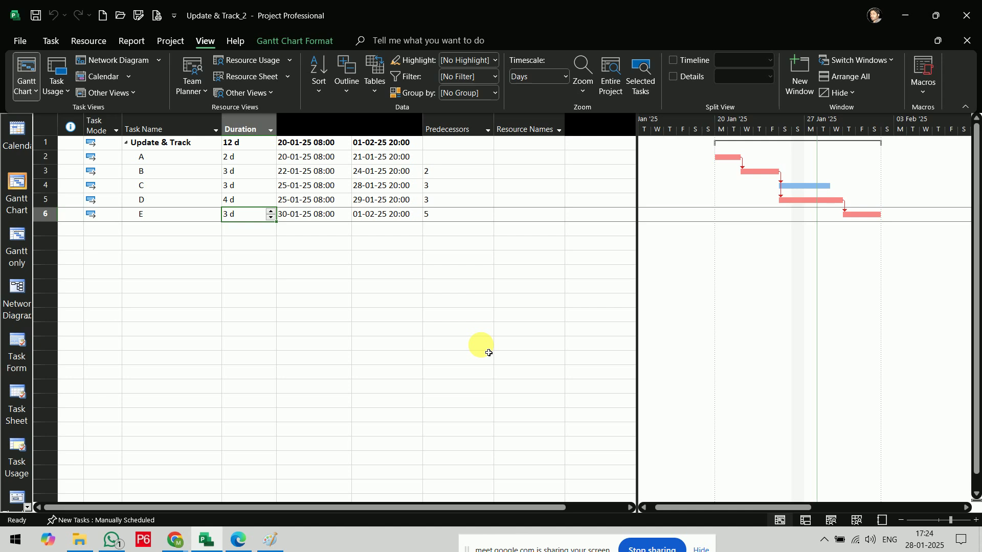
# Start a project comparison with Update & Track as the previous version, loading it without opening its resource pool files.
pyautogui.click(168, 41)
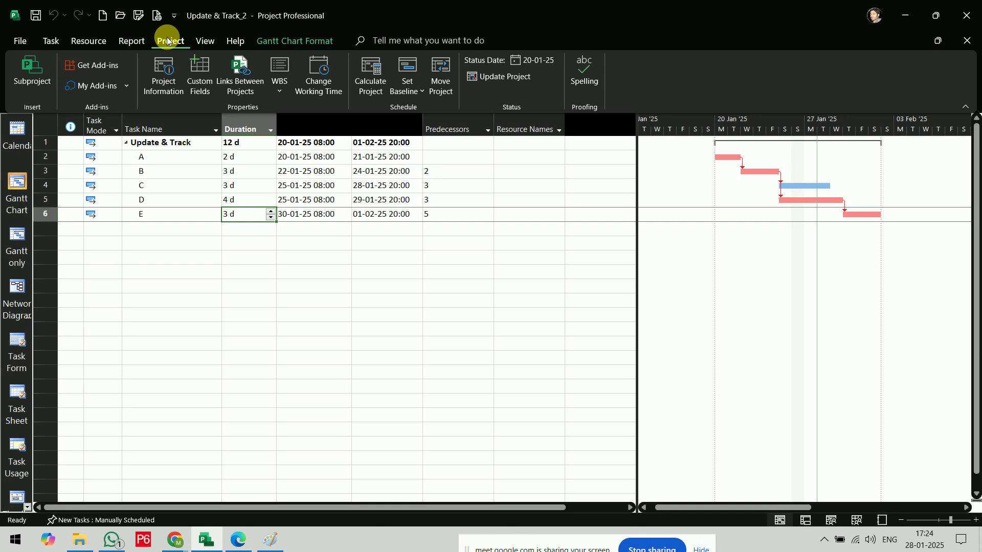
pyautogui.click(128, 41)
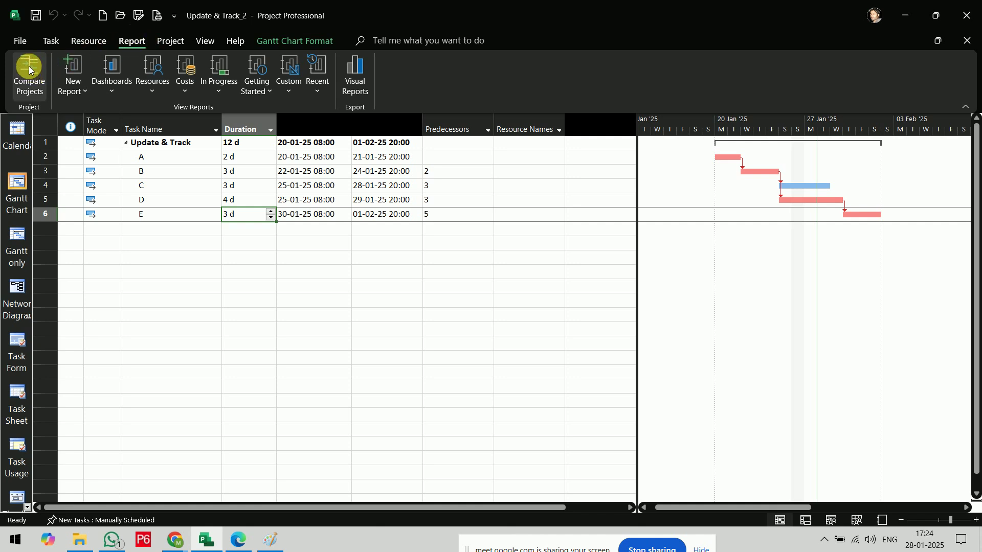
pyautogui.click(23, 81)
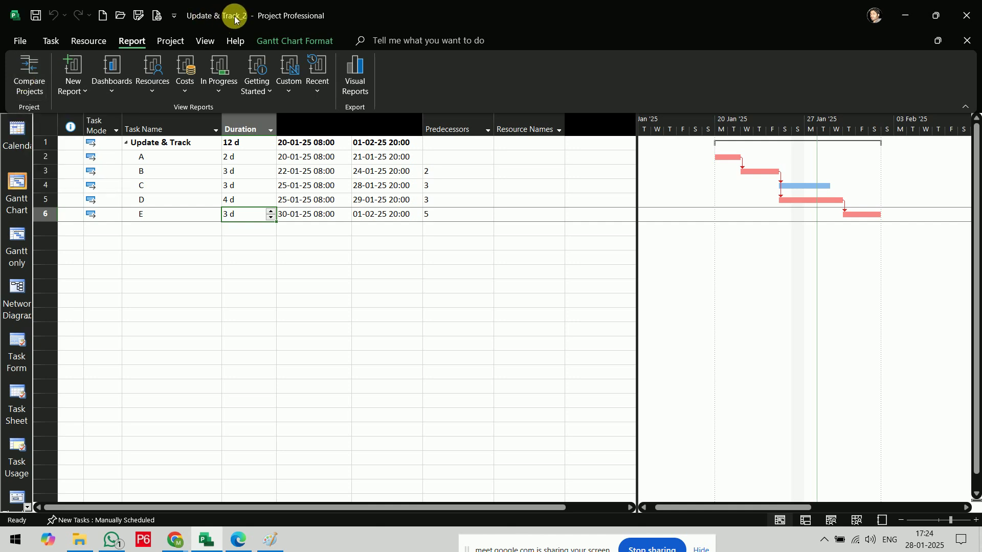
pyautogui.click(32, 76)
pyautogui.click(589, 215)
pyautogui.click(353, 418)
pyautogui.click(716, 491)
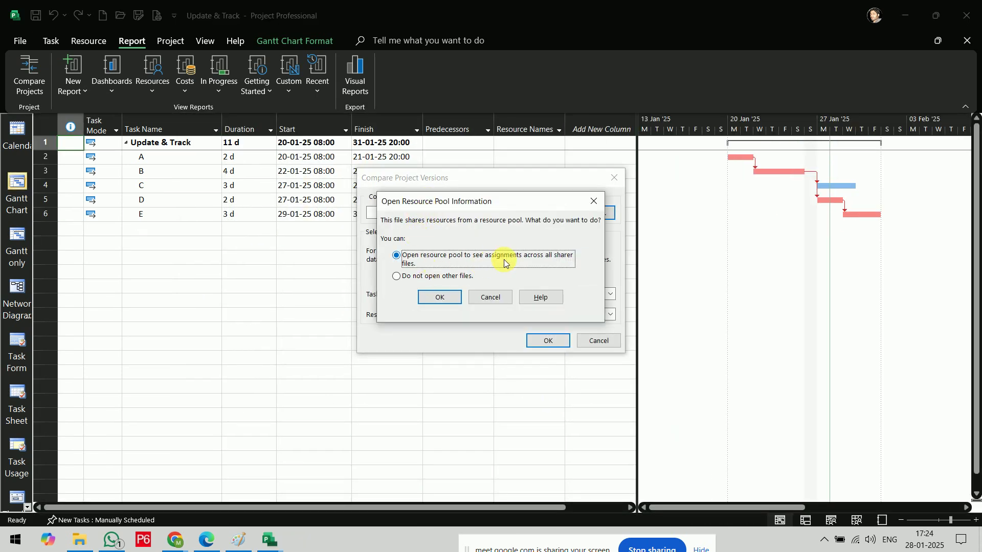
pyautogui.click(454, 277)
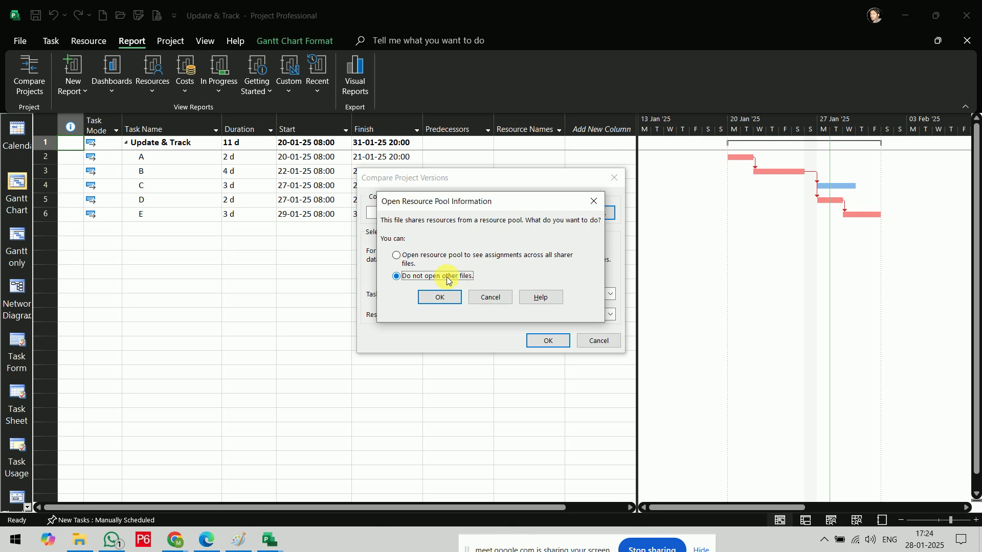
pyautogui.click(443, 298)
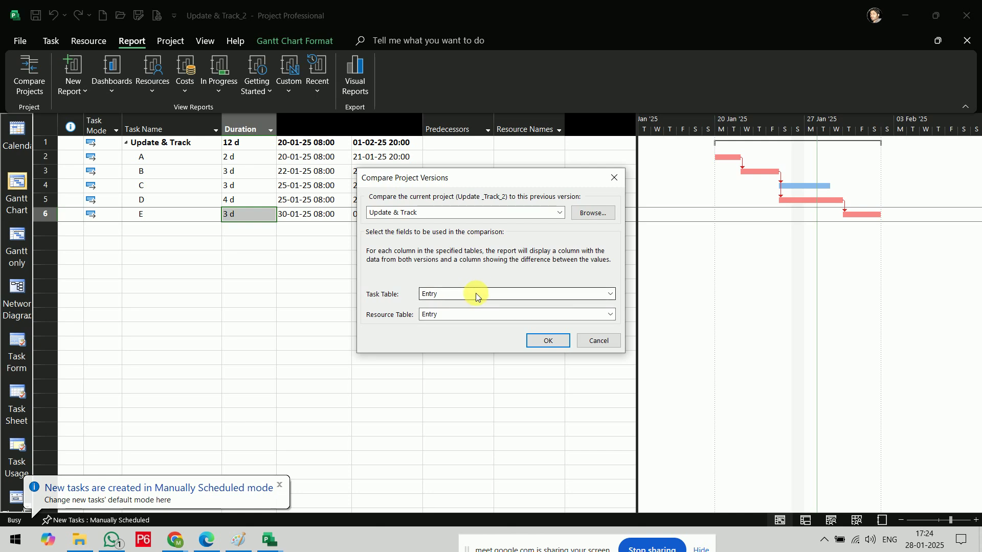
# Generate the comparison report with the Entry task table and the resource table set to (None), dismissing the lookup table warning.
pyautogui.click(466, 315)
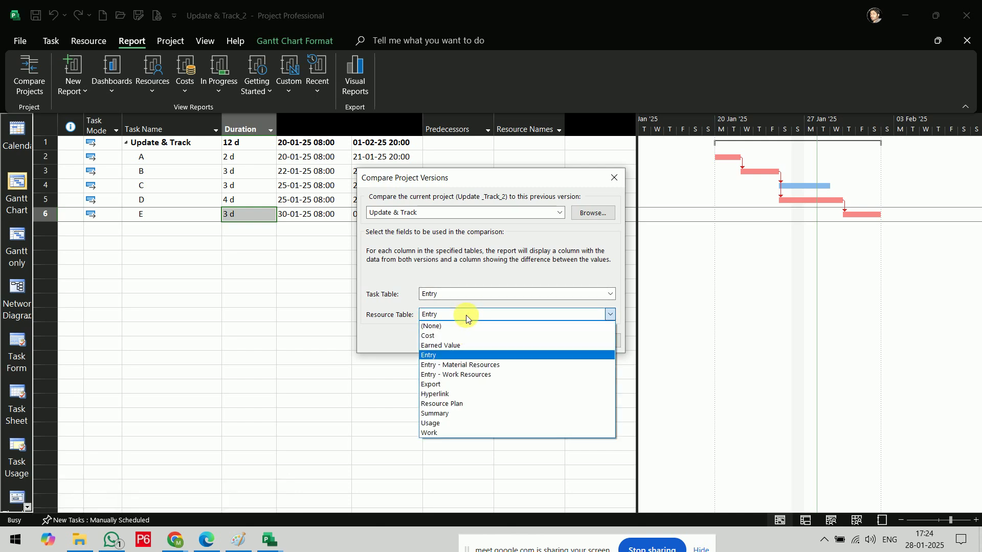
pyautogui.click(462, 326)
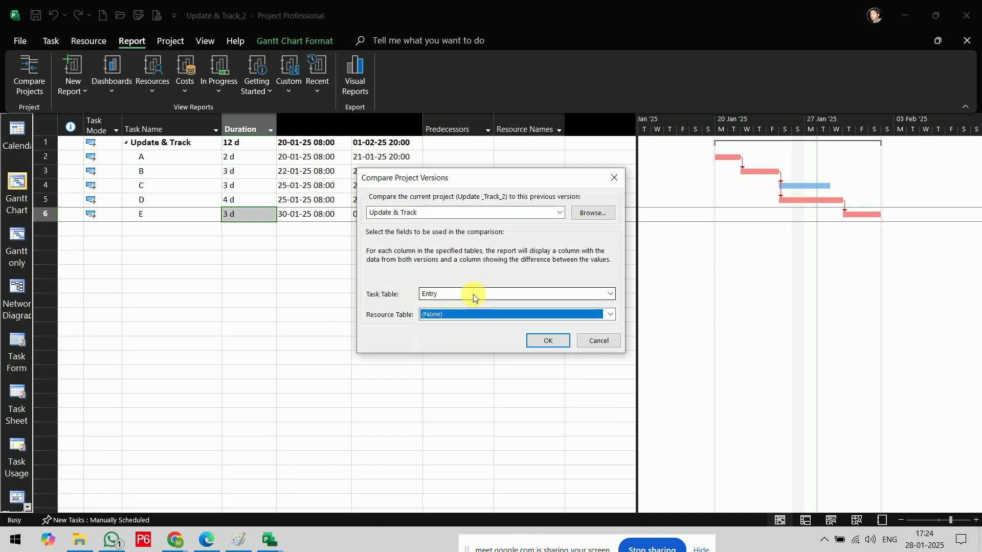
pyautogui.click(548, 340)
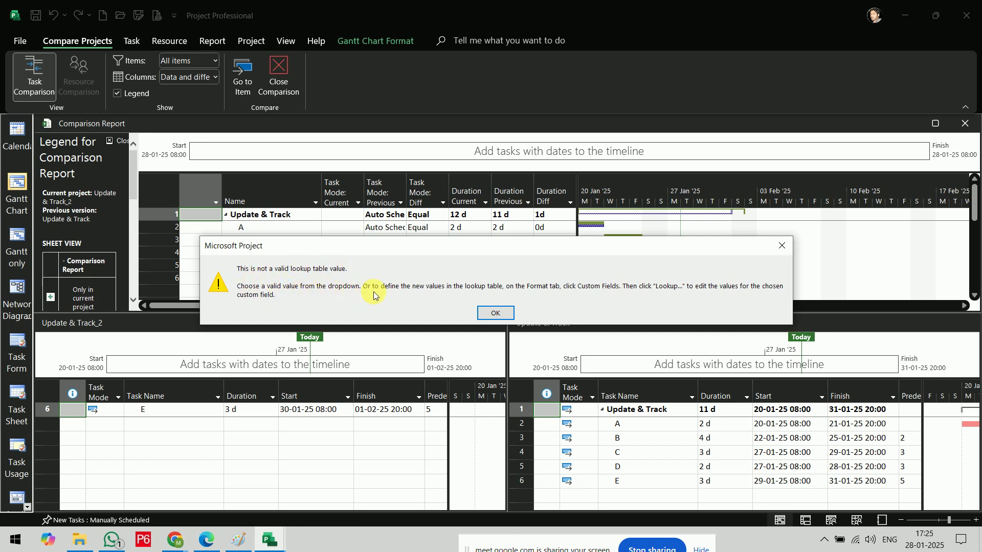
pyautogui.click(497, 314)
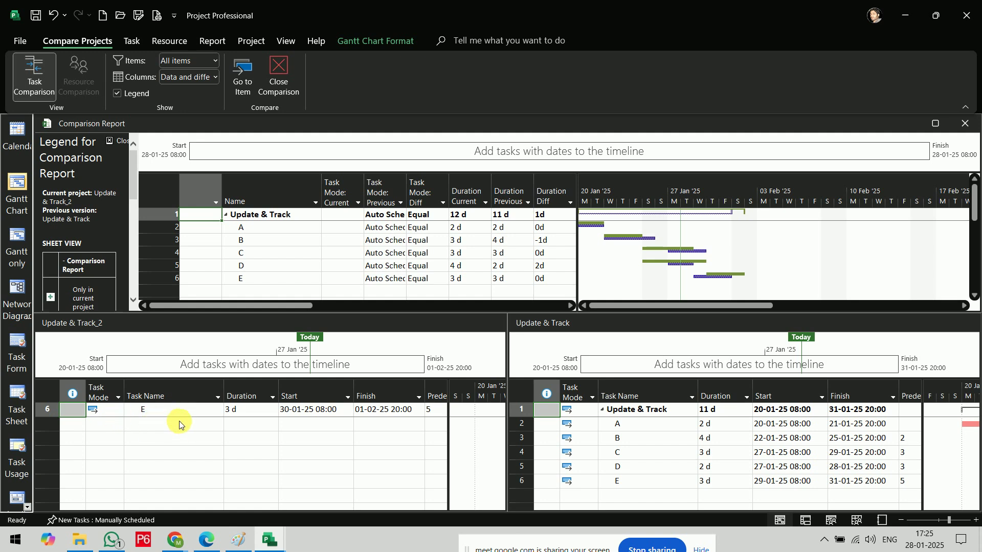
# Set new tasks to Auto Scheduled and close the side-by-side project comparison.
pyautogui.scroll(-5, 95, 263)
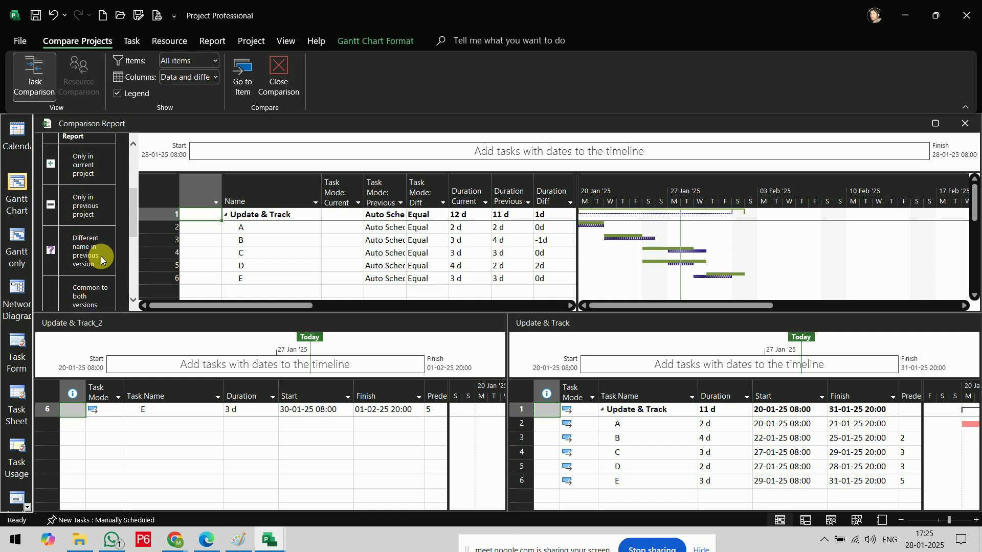
pyautogui.click(75, 521)
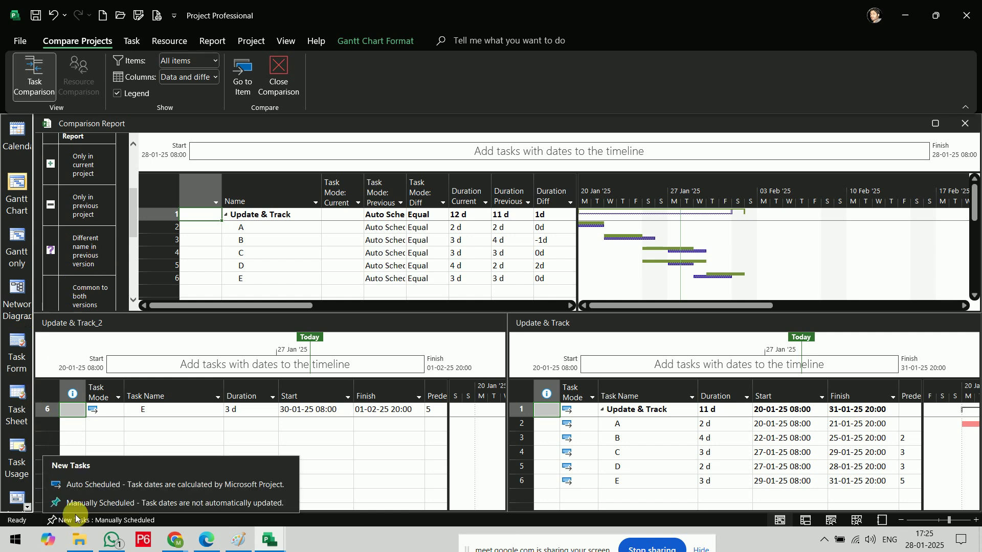
pyautogui.click(72, 485)
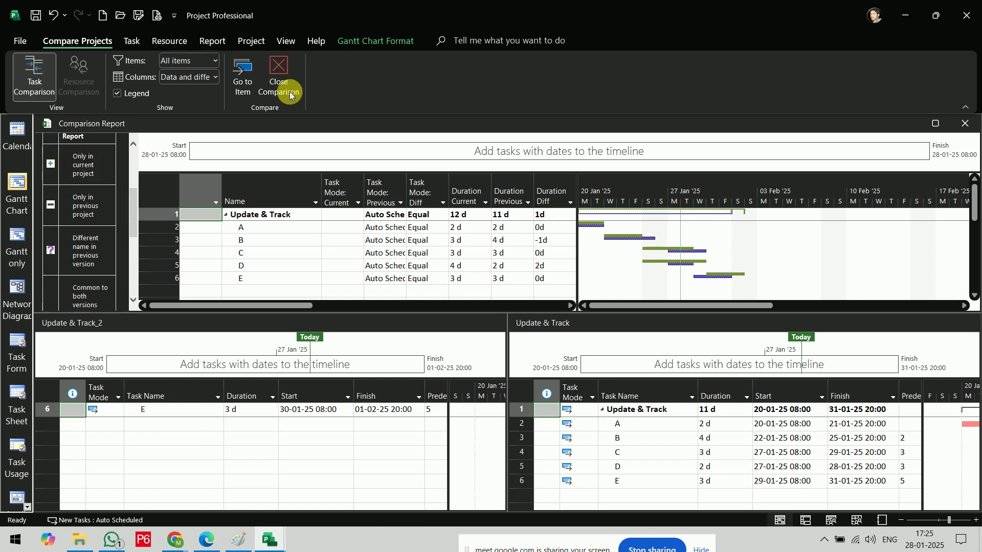
pyautogui.click(278, 72)
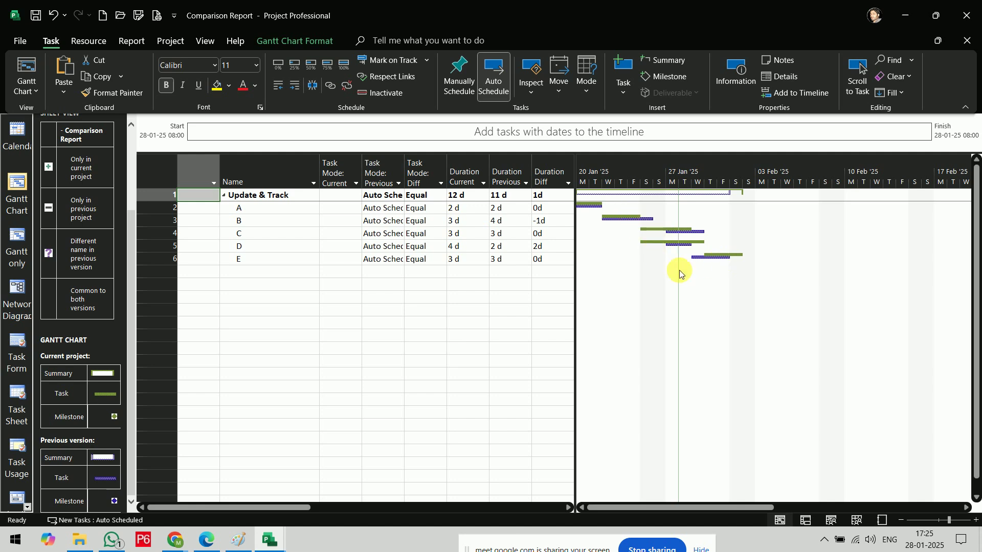
# Close the comparison report's legend after reviewing it, and undo the last two changes.
pyautogui.scroll(-5, 82, 261)
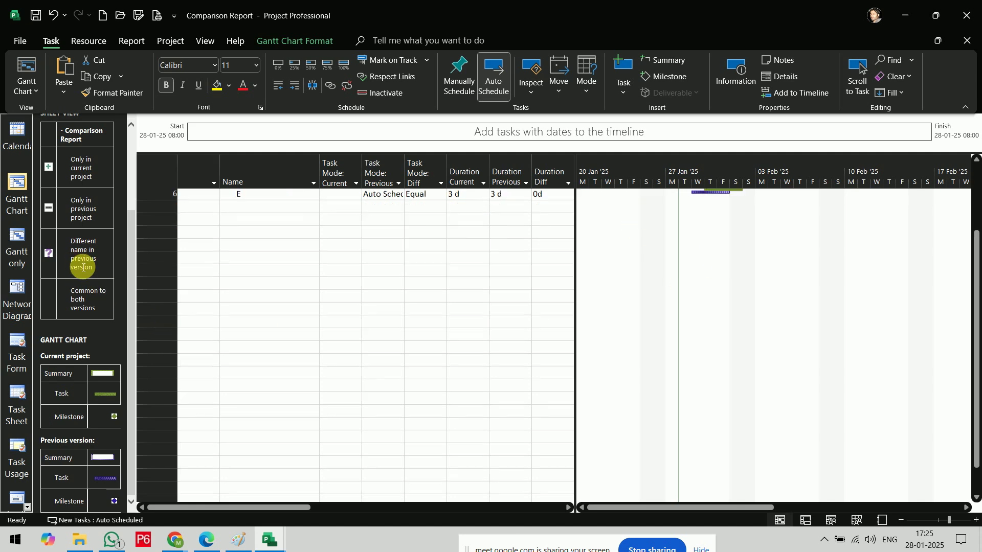
pyautogui.scroll(5, 82, 267)
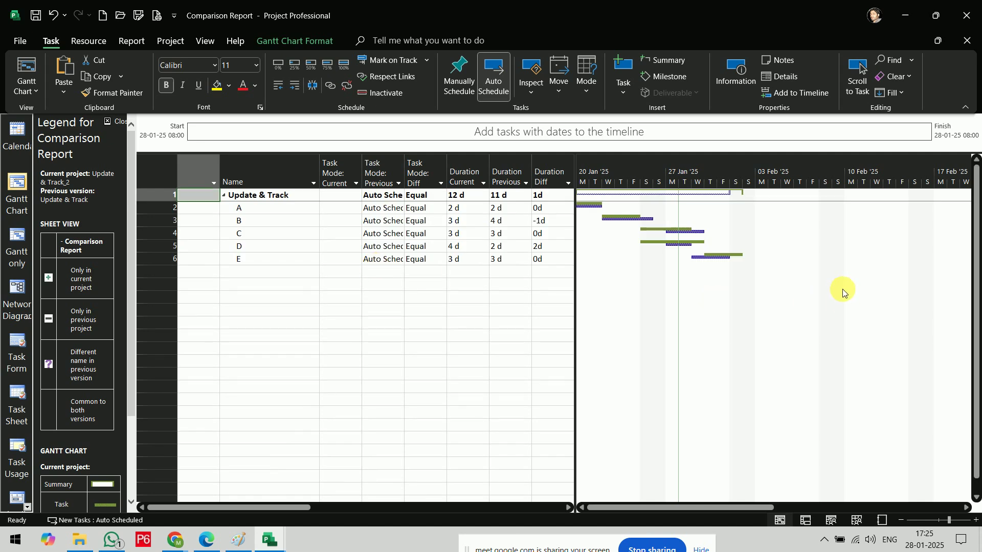
pyautogui.scroll(-3, 127, 246)
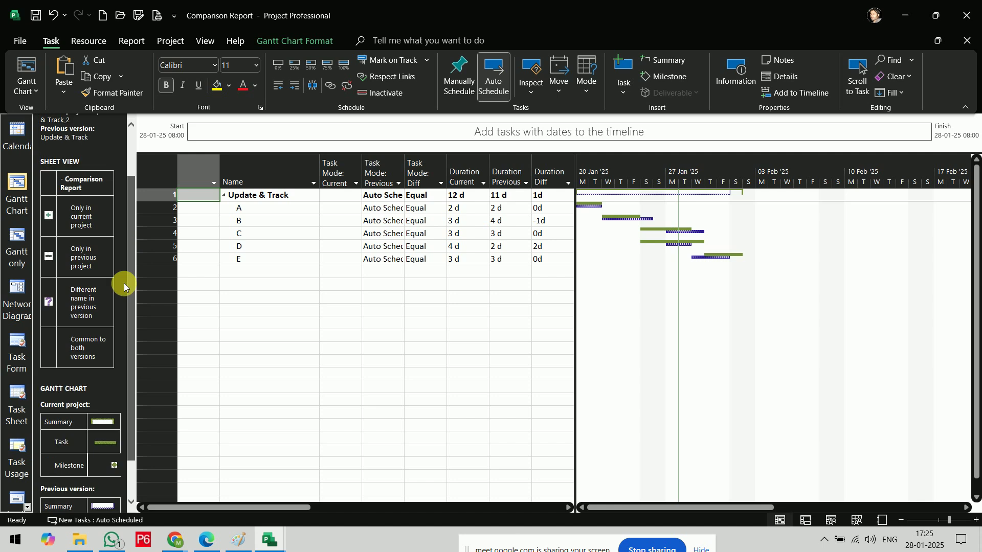
pyautogui.moveTo(129, 285); pyautogui.dragTo(138, 336)
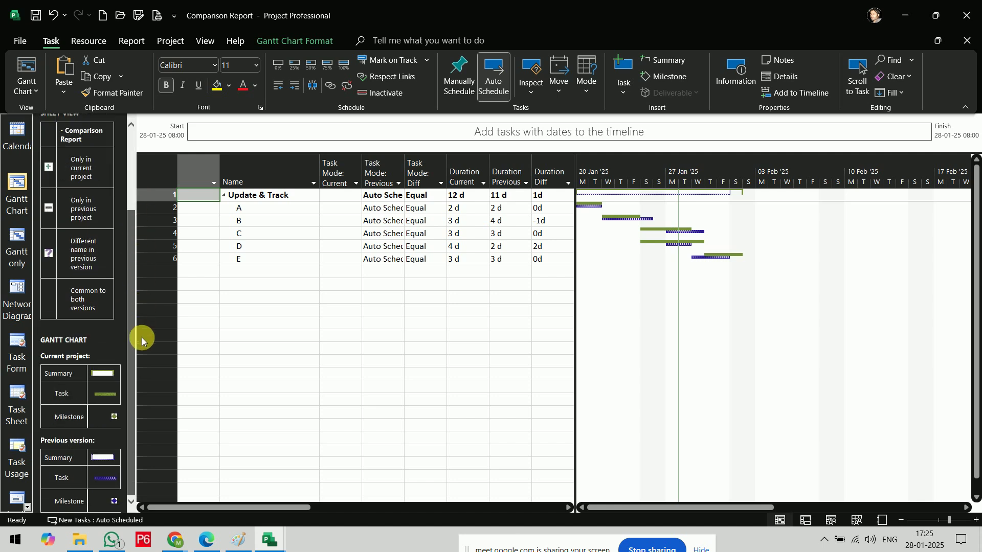
pyautogui.moveTo(138, 301); pyautogui.dragTo(139, 191)
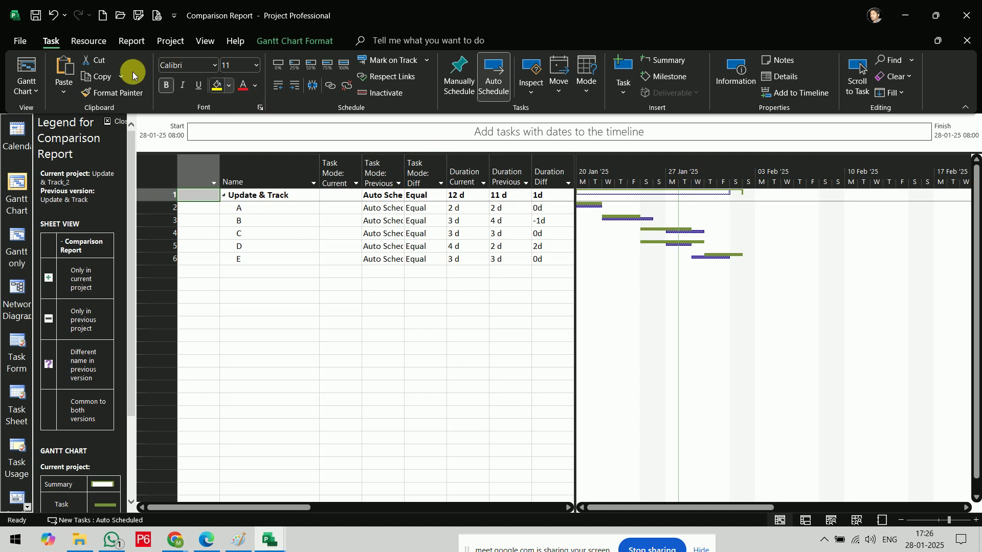
pyautogui.click(109, 121)
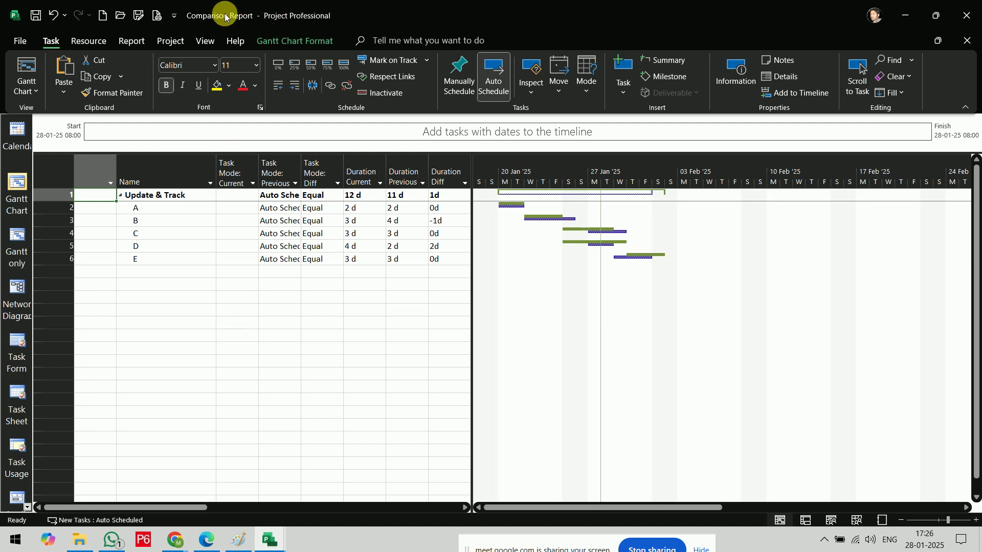
pyautogui.hotkey('ctrl', 'z')
pyautogui.hotkey('ctrl', 'z')
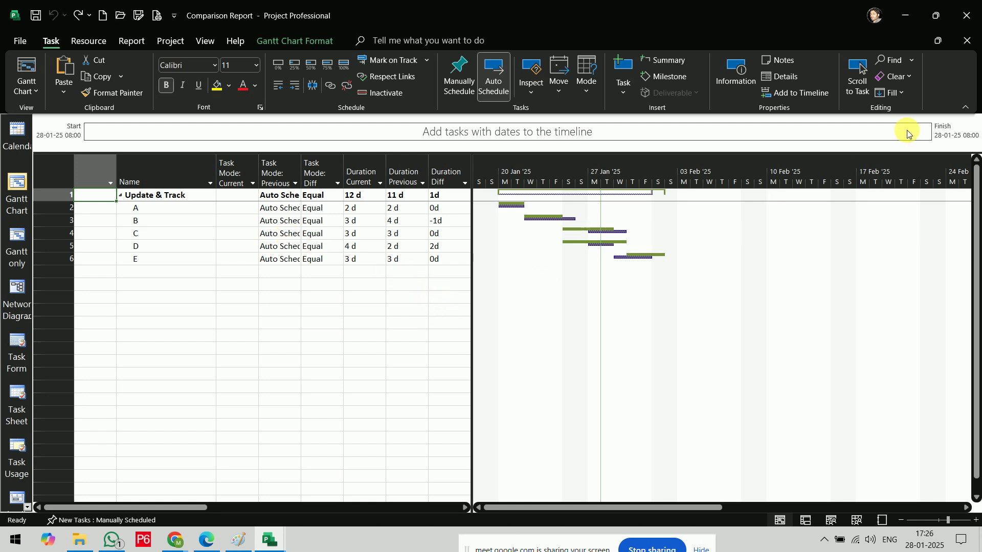
# Switch to the course PDF in Edge and draw a check mark beside the Organizer topic.
pyautogui.click(206, 540)
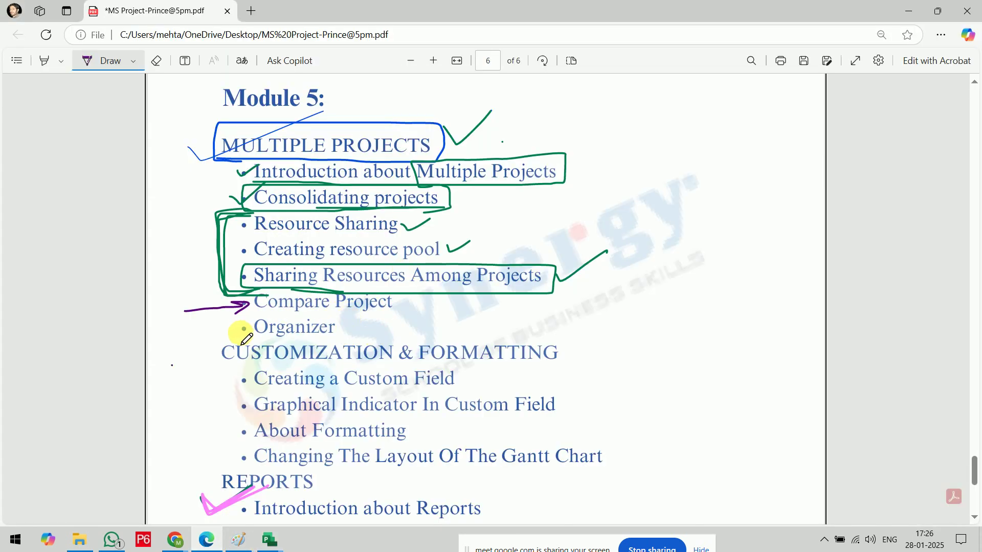
pyautogui.moveTo(234, 328); pyautogui.dragTo(260, 318)
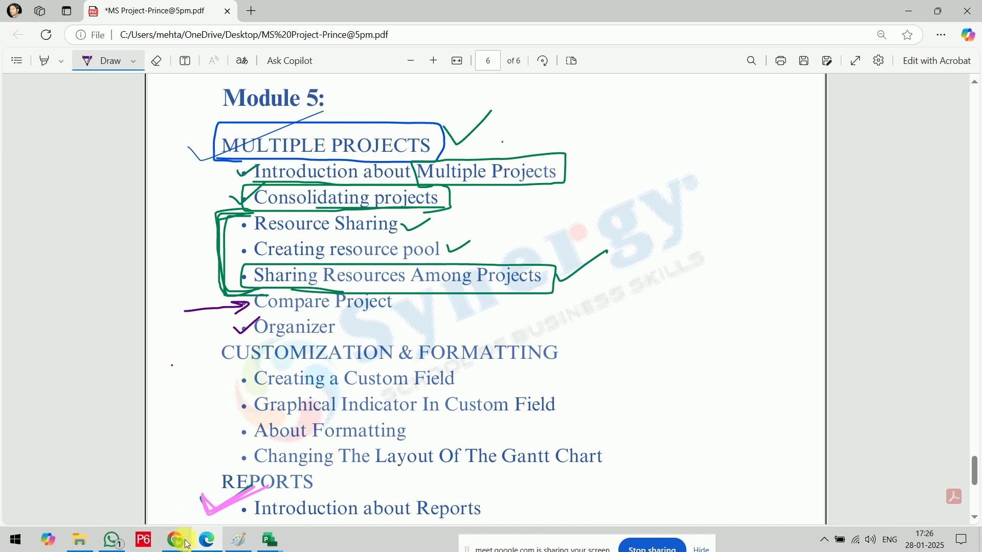
# Switch to Microsoft Project and open the Organizer for the global template.
pyautogui.click(269, 539)
pyautogui.click(20, 44)
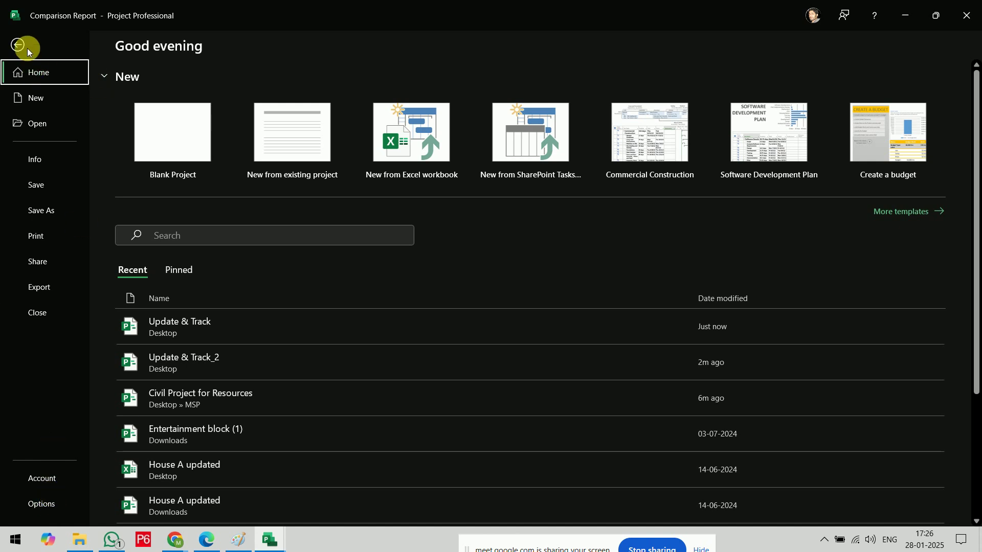
pyautogui.click(41, 129)
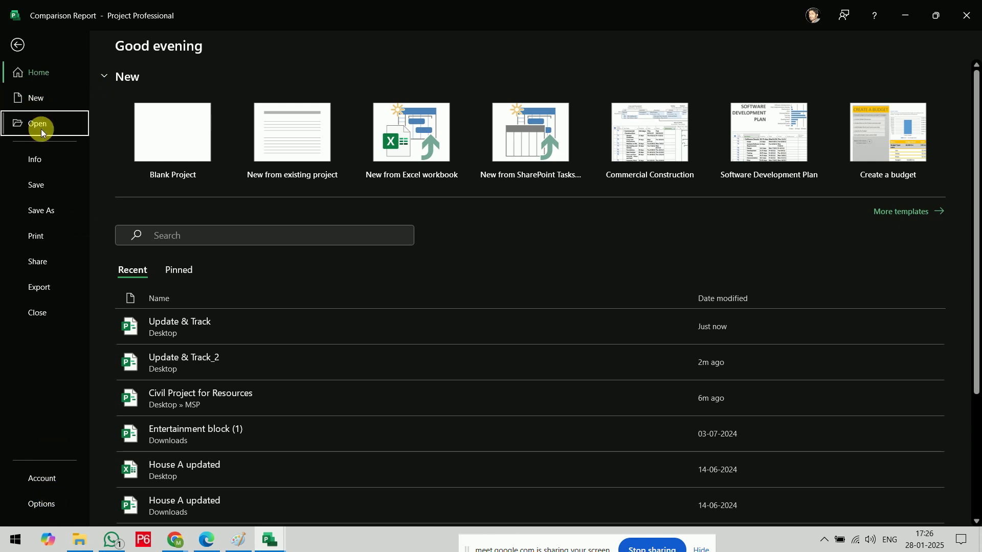
pyautogui.click(45, 162)
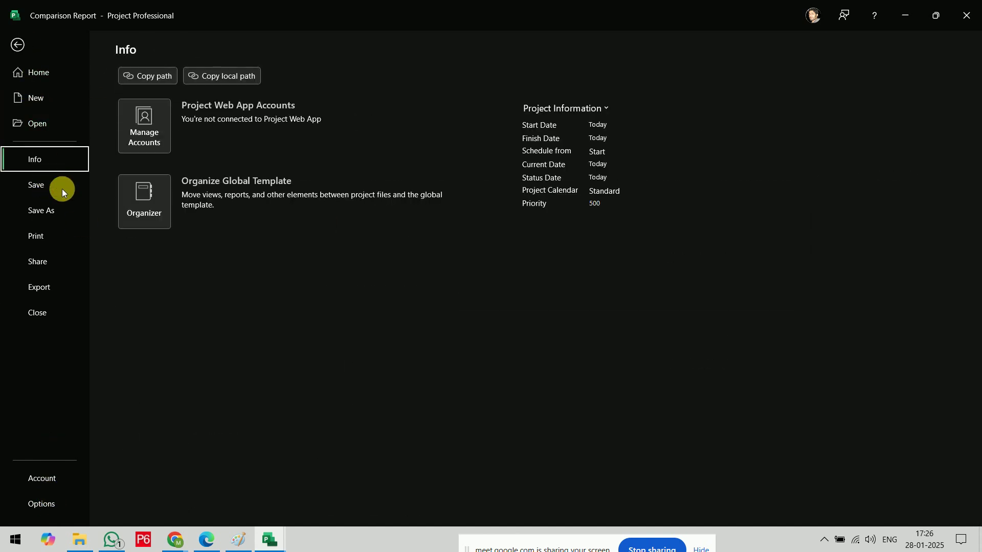
pyautogui.click(151, 219)
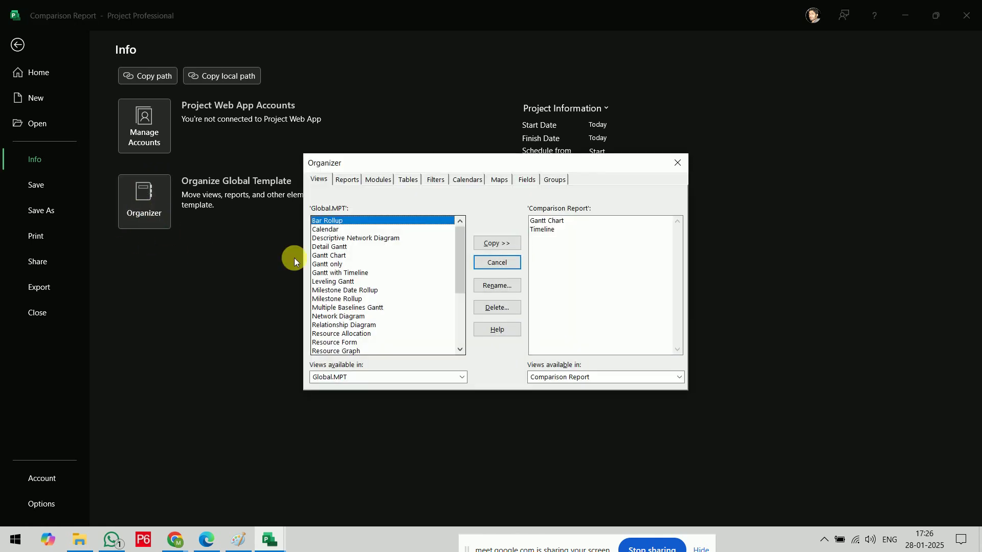
pyautogui.moveTo(493, 165); pyautogui.dragTo(433, 117)
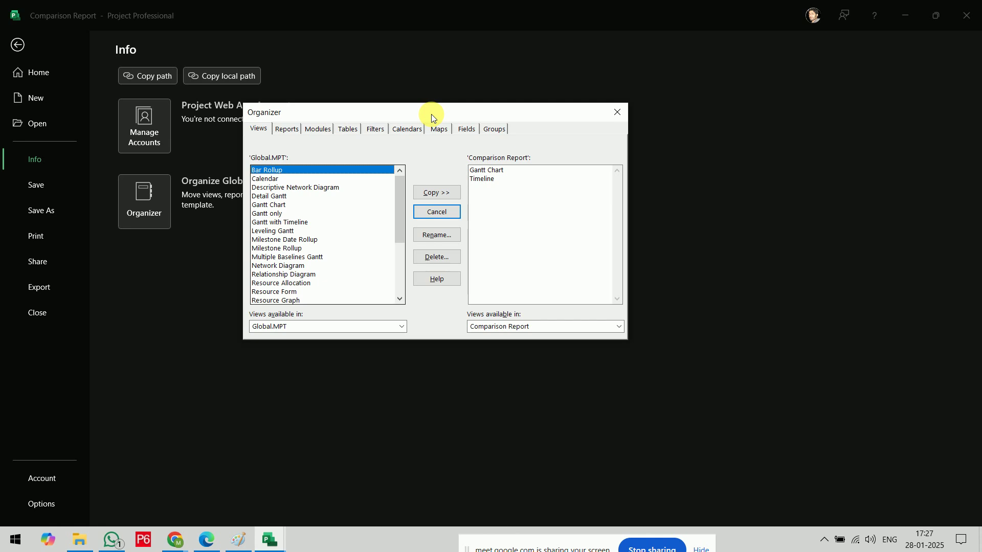
# Set the Organizer to transfer items from Update & Track to Global.MPT.
pyautogui.click(395, 325)
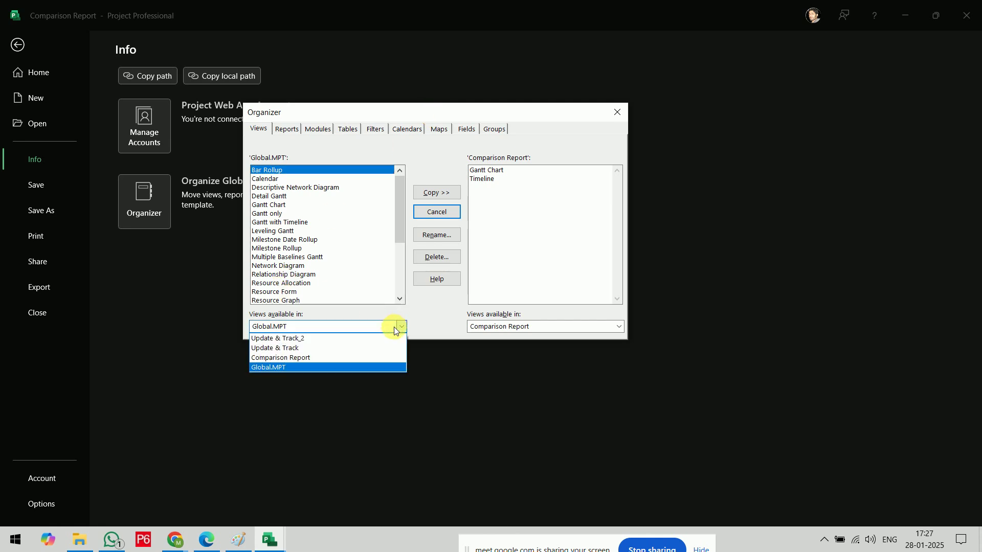
pyautogui.click(364, 348)
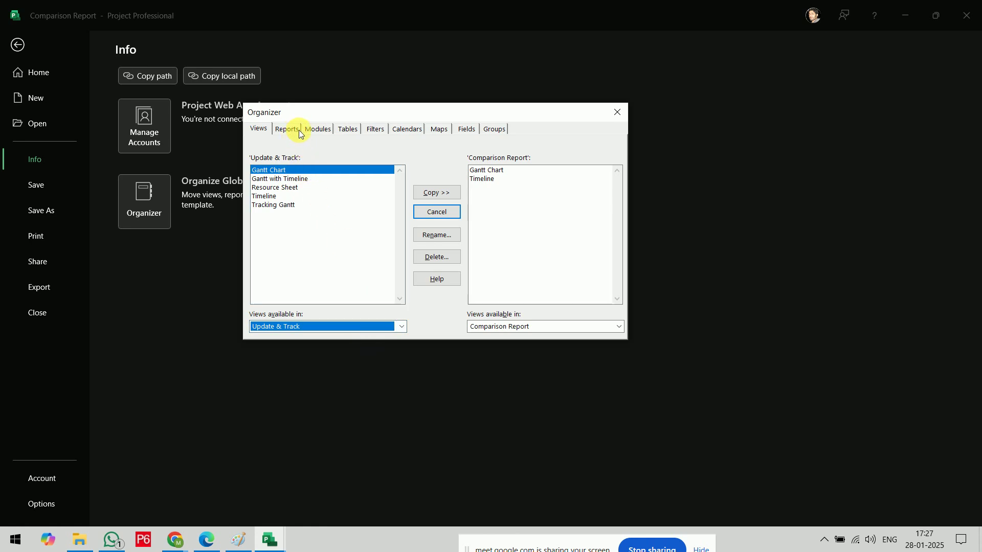
pyautogui.click(572, 326)
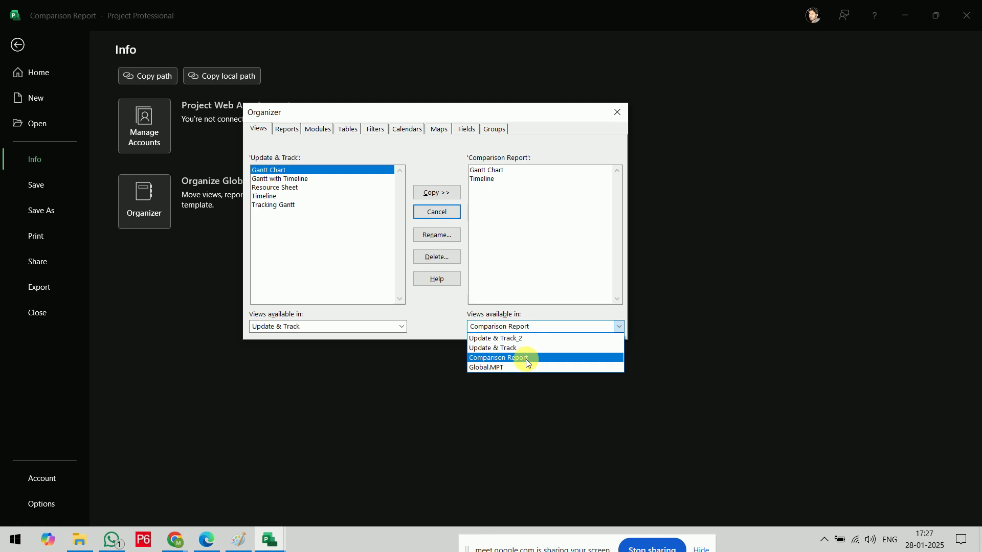
pyautogui.click(523, 367)
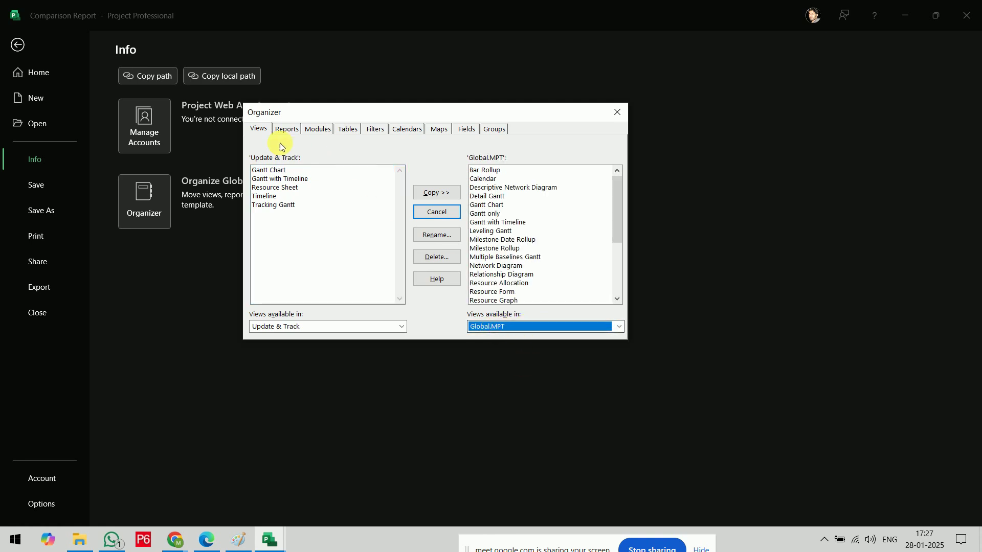
# Examine the reports, modules, tables and filters available in Update & Track and in Global.MPT.
pyautogui.click(288, 129)
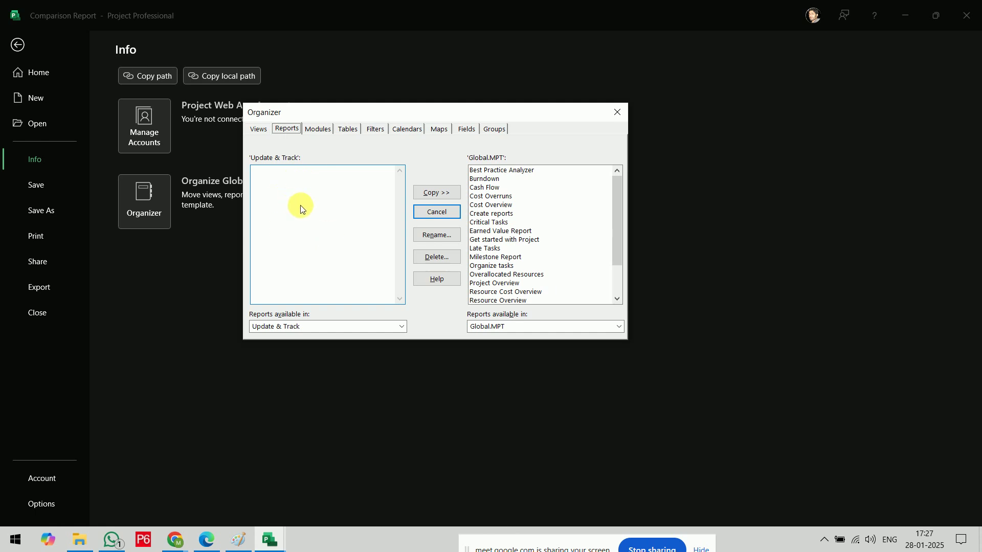
pyautogui.scroll(-2, 536, 203)
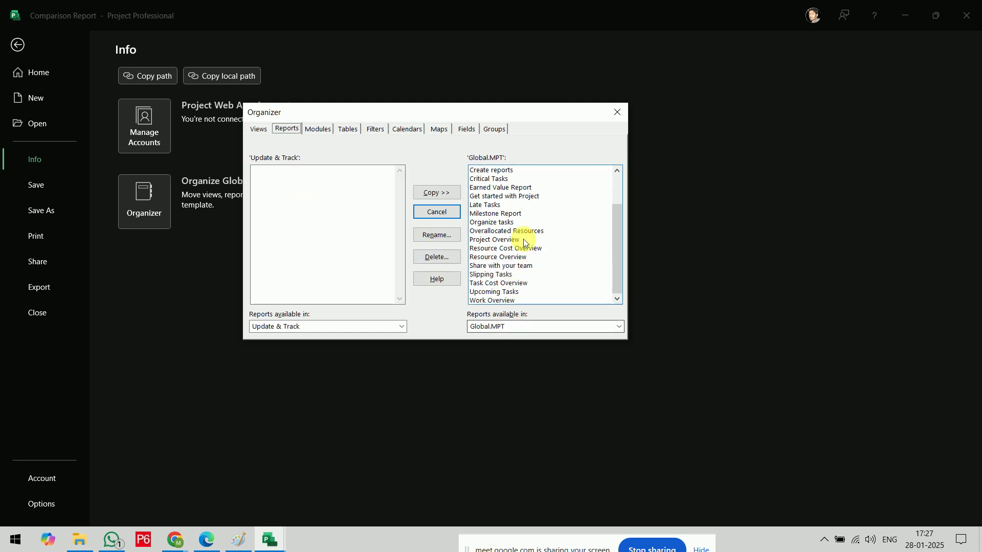
pyautogui.click(282, 213)
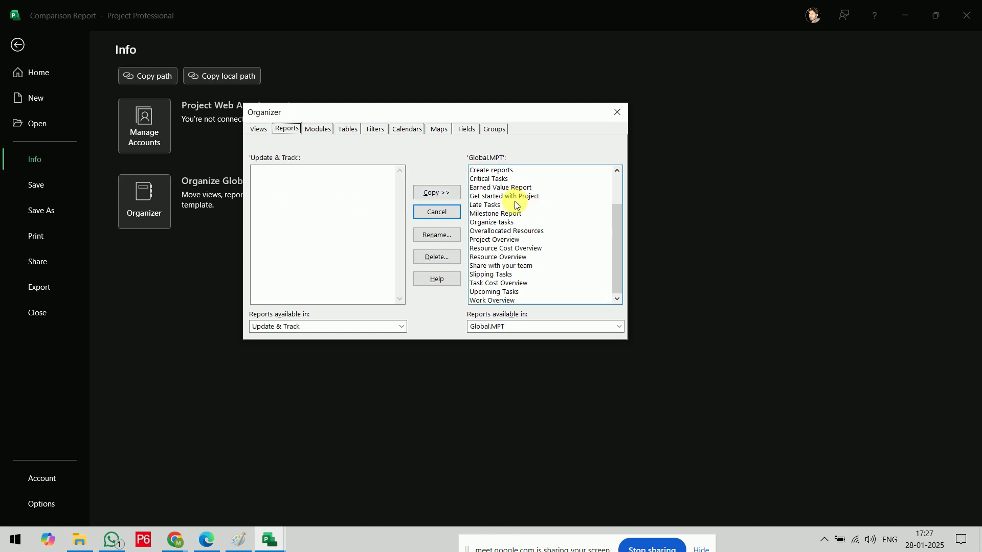
pyautogui.click(318, 129)
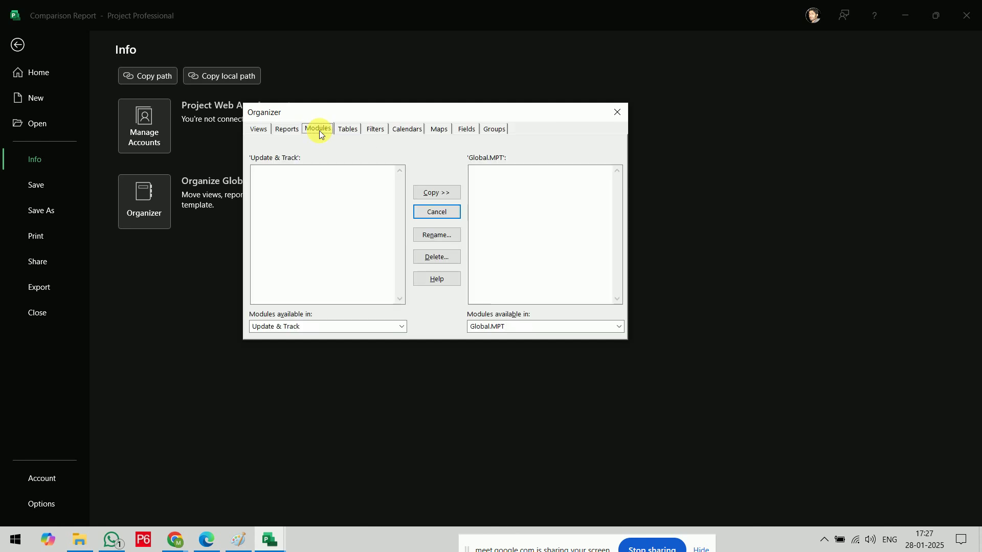
pyautogui.click(347, 133)
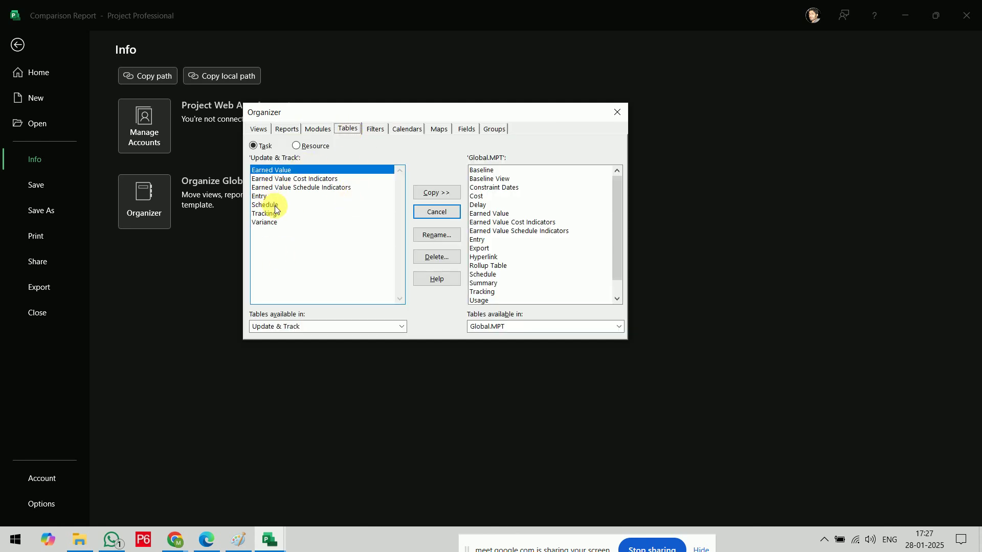
pyautogui.click(374, 129)
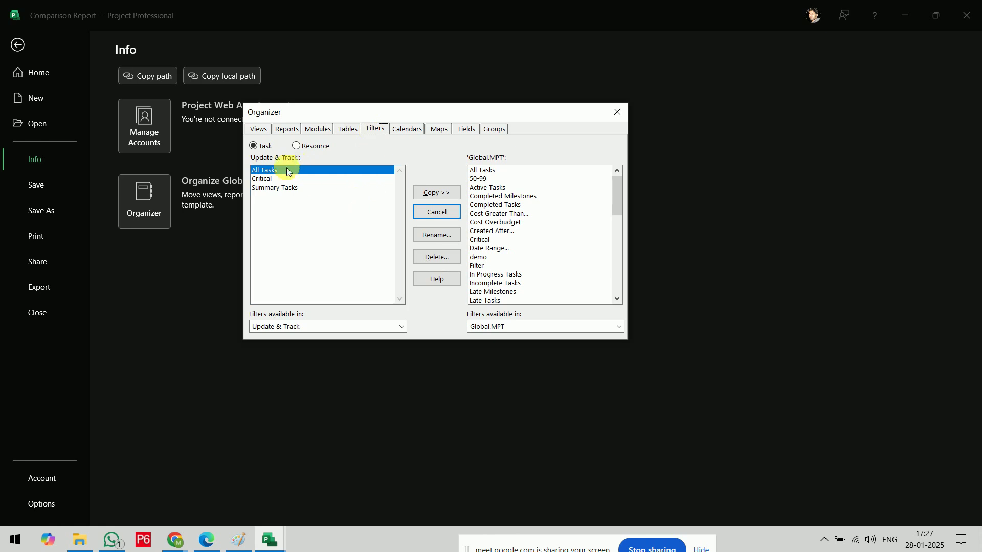
# Copy the CP calendar from Update & Track to Global.MPT.
pyautogui.click(407, 129)
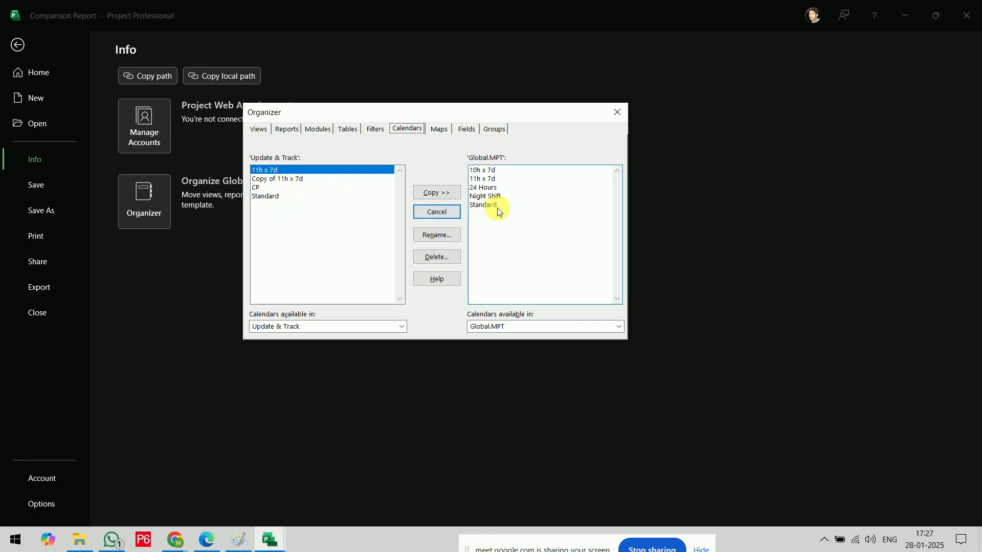
pyautogui.click(261, 188)
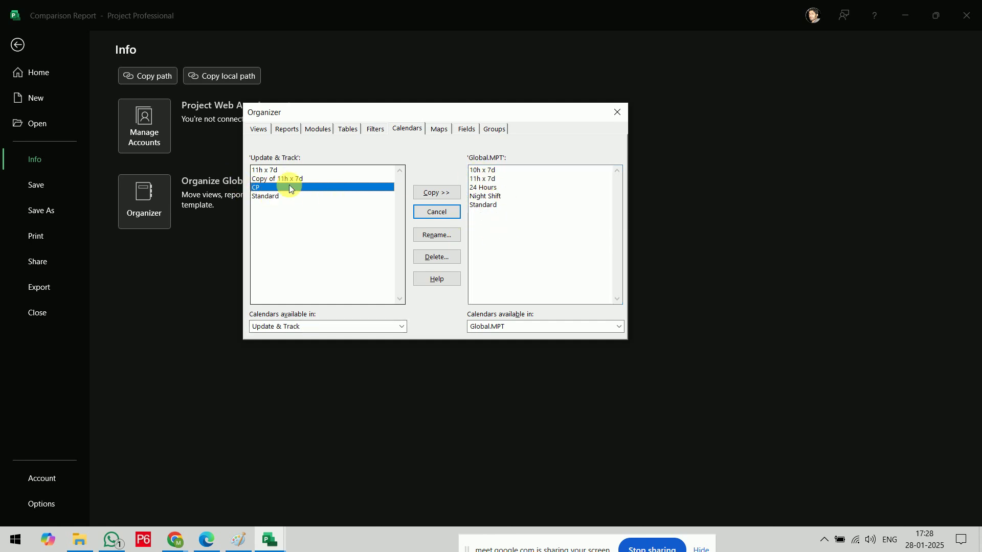
pyautogui.click(428, 194)
# Delete the CP calendar from Global.MPT and confirm the deletion.
pyautogui.click(490, 198)
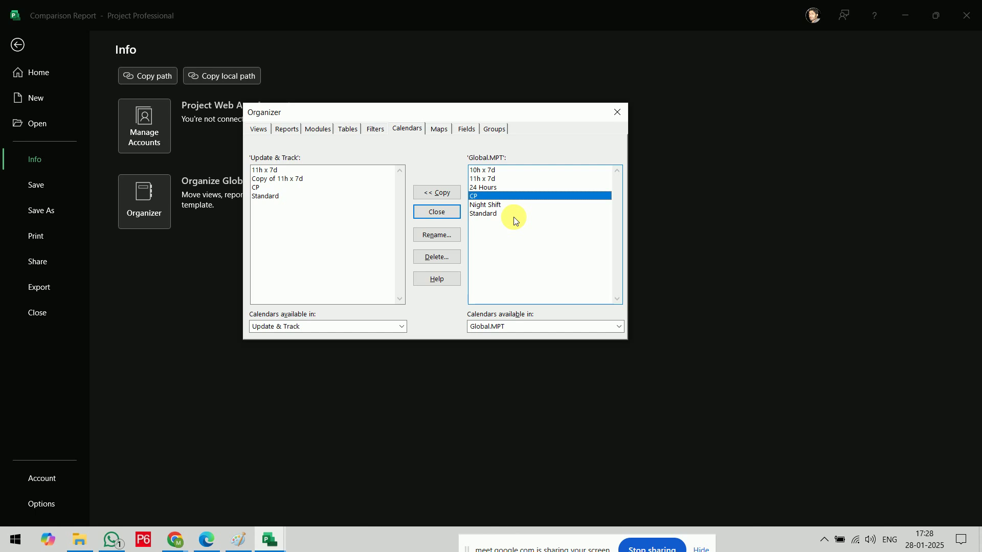
pyautogui.click(441, 257)
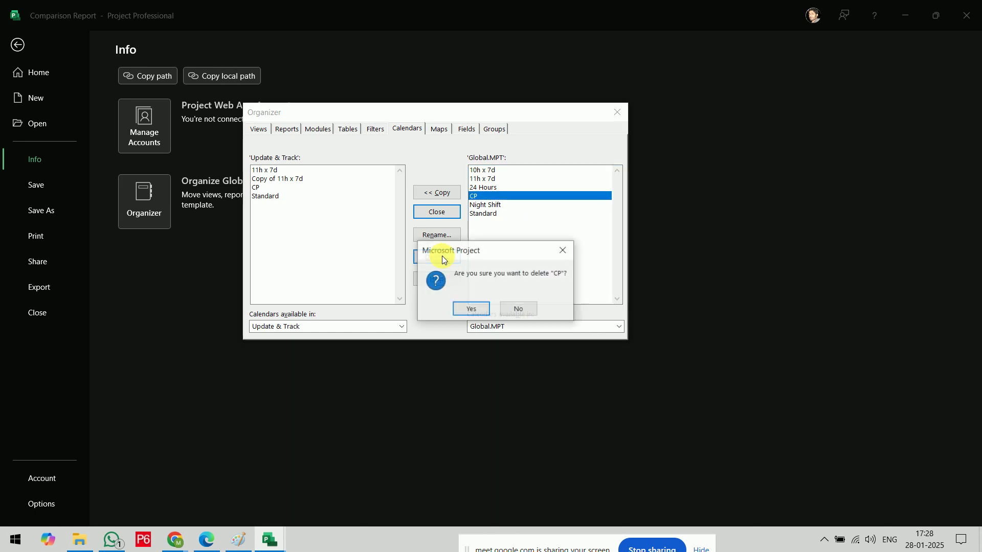
pyautogui.click(473, 308)
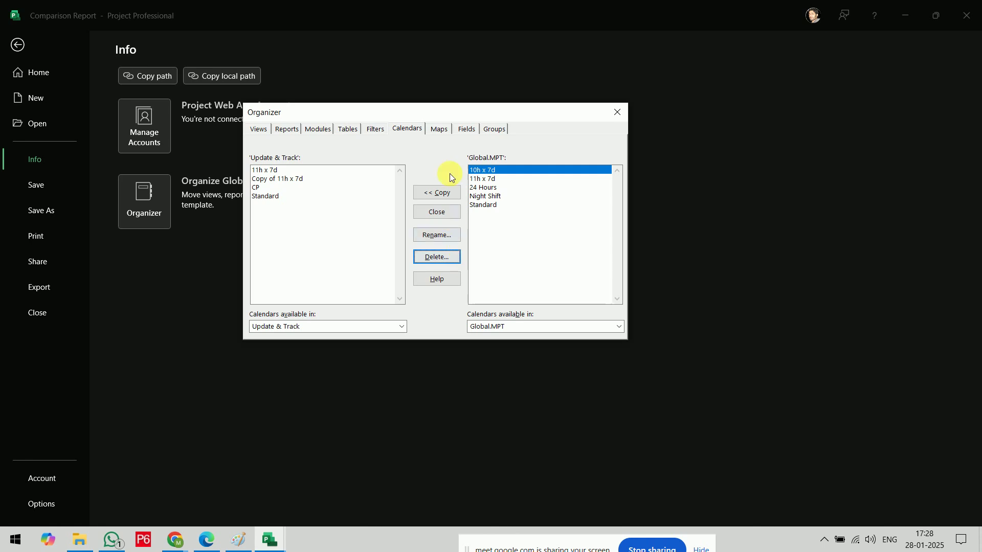
# Examine the Organizer's maps, custom fields and groups, and close it to return to the comparison report.
pyautogui.click(440, 129)
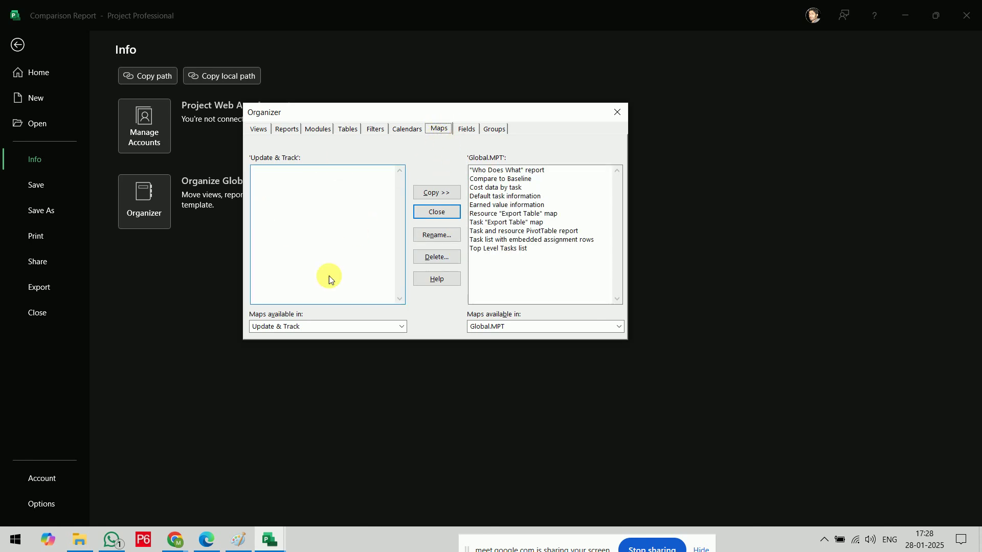
pyautogui.click(467, 129)
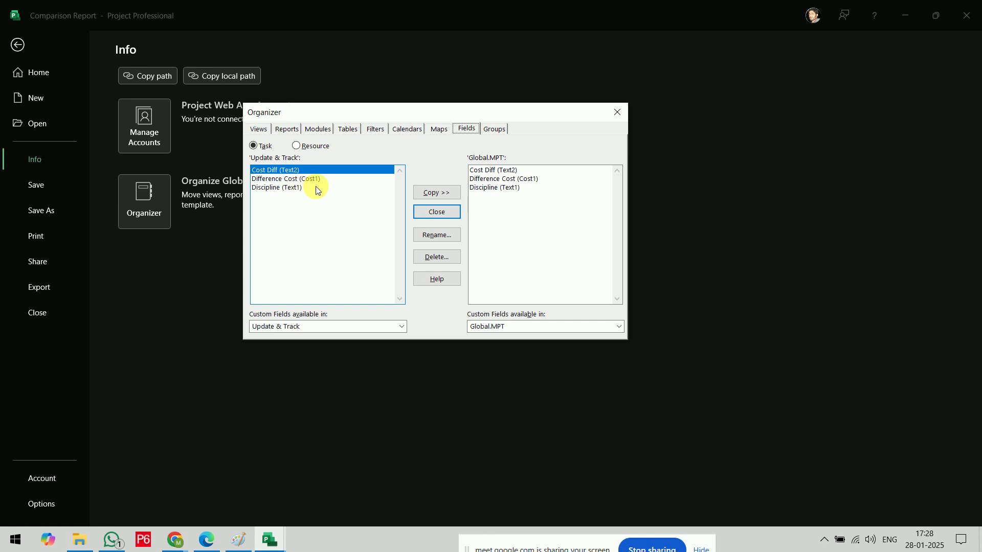
pyautogui.click(494, 128)
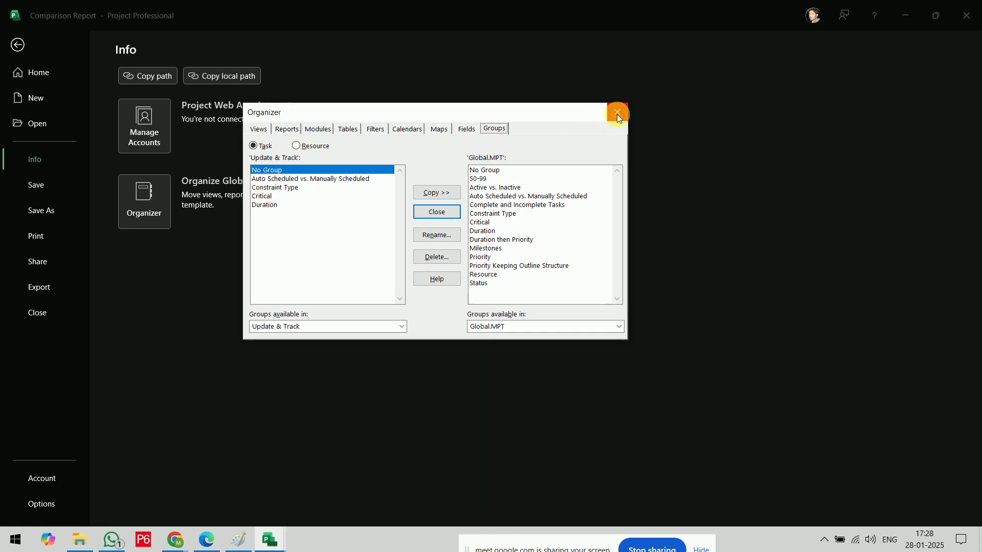
pyautogui.click(438, 213)
pyautogui.click(19, 47)
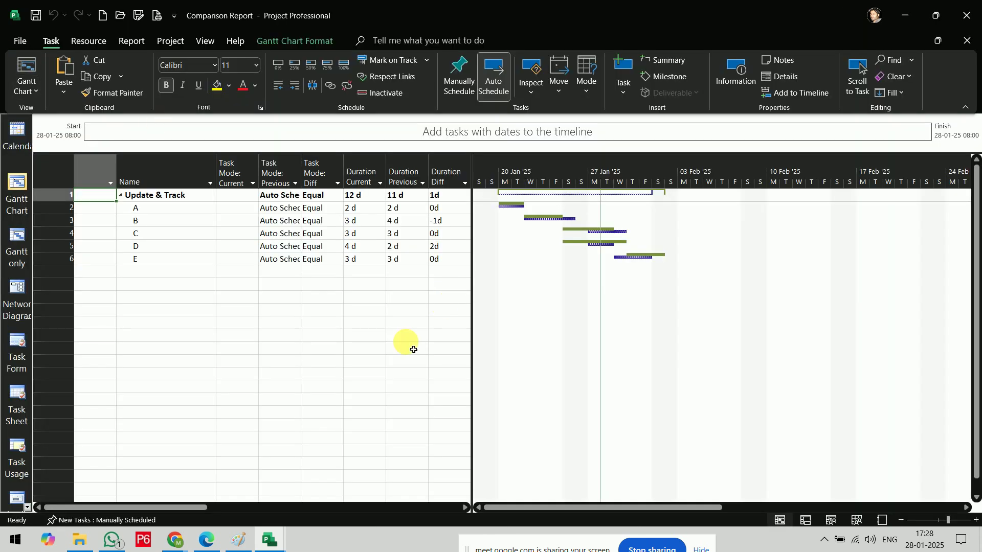
pyautogui.click(390, 351)
# Switch back to the course PDF in Edge and draw over the Organizer check mark with a longer stroke.
pyautogui.click(206, 539)
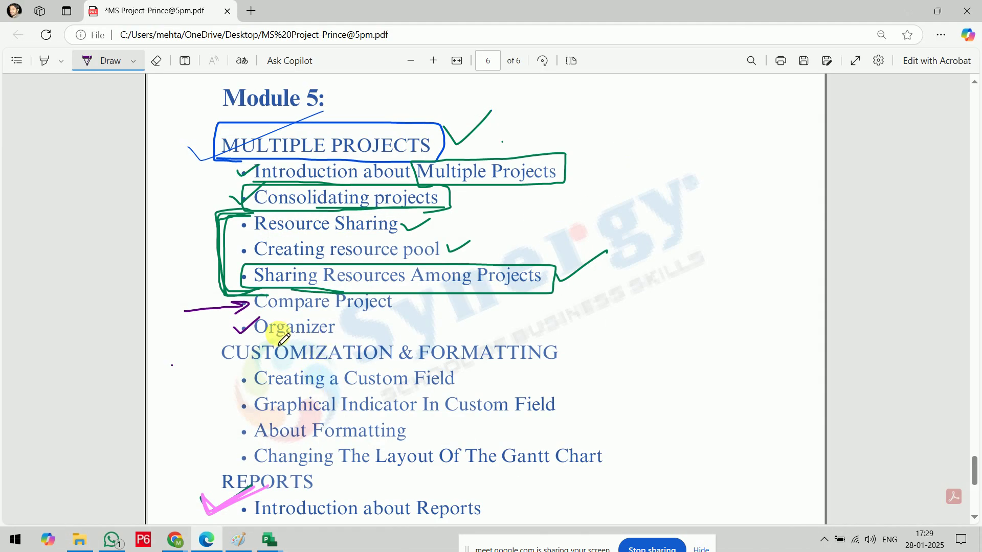
pyautogui.moveTo(234, 326); pyautogui.dragTo(275, 306)
pyautogui.scroll(-3, 463, 139)
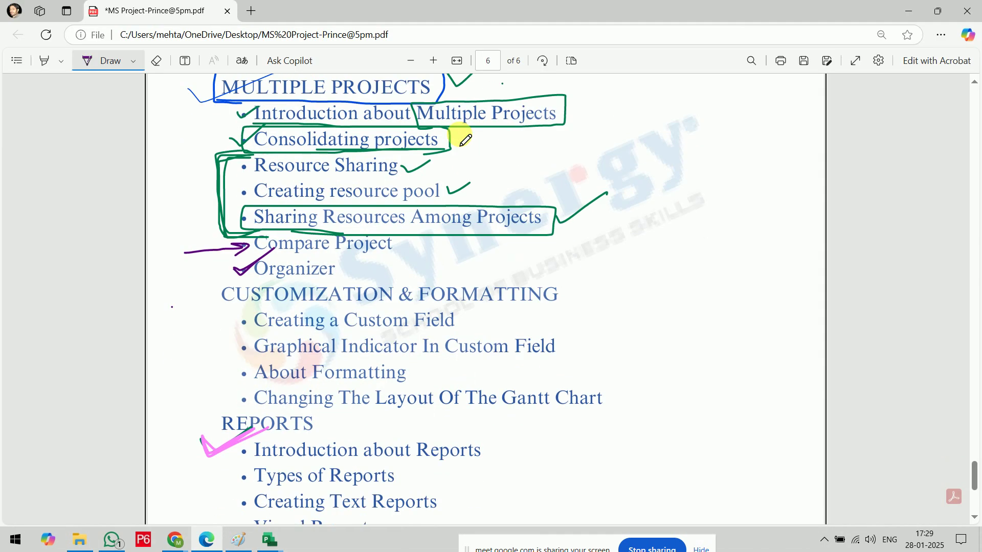
# Draw a purple box around Compare Project in the course PDF.
pyautogui.moveTo(389, 182)
pyautogui.mouseDown()
pyautogui.moveTo(410, 168)
pyautogui.moveTo(281, 158)
pyautogui.moveTo(256, 179)
pyautogui.moveTo(366, 188)
pyautogui.moveTo(412, 169)
pyautogui.moveTo(280, 158)
pyautogui.moveTo(256, 191)
pyautogui.moveTo(394, 192)
pyautogui.moveTo(408, 169)
pyautogui.mouseUp()
# Draw a green check mark beside Customization & Formatting and box the words Custom Field.
pyautogui.scroll(-2, 493, 144)
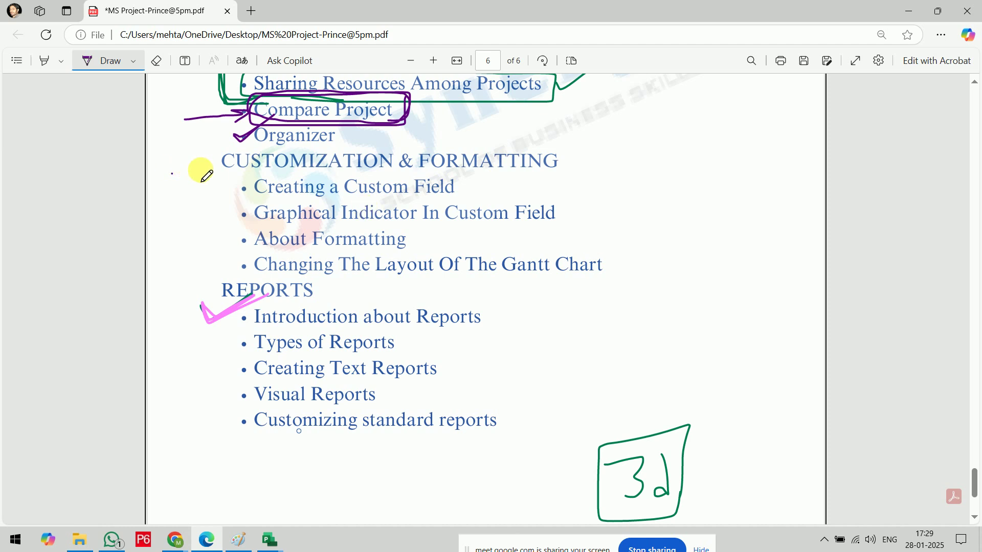
pyautogui.click(133, 60)
pyautogui.click(197, 161)
pyautogui.click(561, 366)
pyautogui.moveTo(187, 173)
pyautogui.mouseDown()
pyautogui.moveTo(228, 184)
pyautogui.moveTo(267, 150)
pyautogui.moveTo(241, 153)
pyautogui.moveTo(281, 139)
pyautogui.mouseUp()
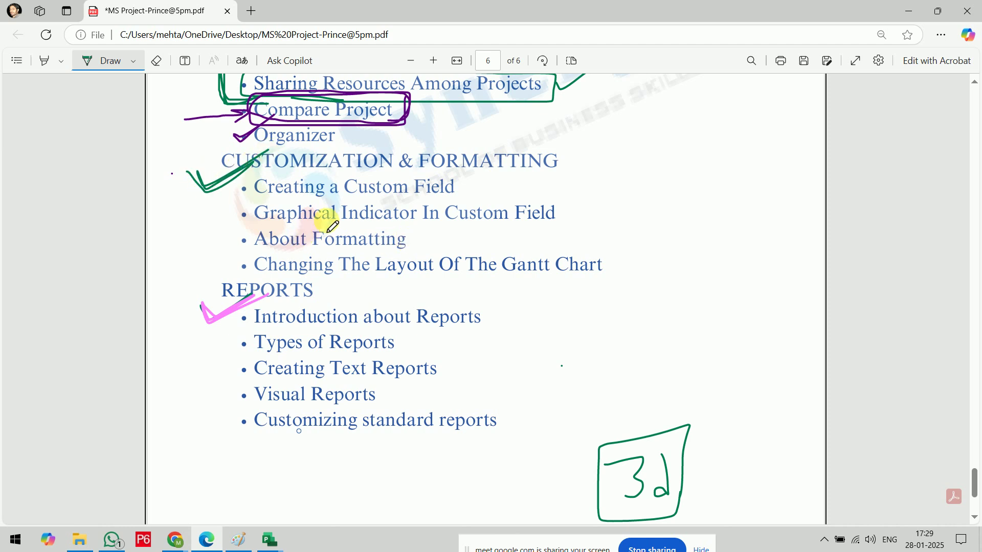
pyautogui.moveTo(333, 199)
pyautogui.mouseDown()
pyautogui.moveTo(454, 199)
pyautogui.moveTo(438, 172)
pyautogui.moveTo(330, 173)
pyautogui.moveTo(354, 203)
pyautogui.mouseUp()
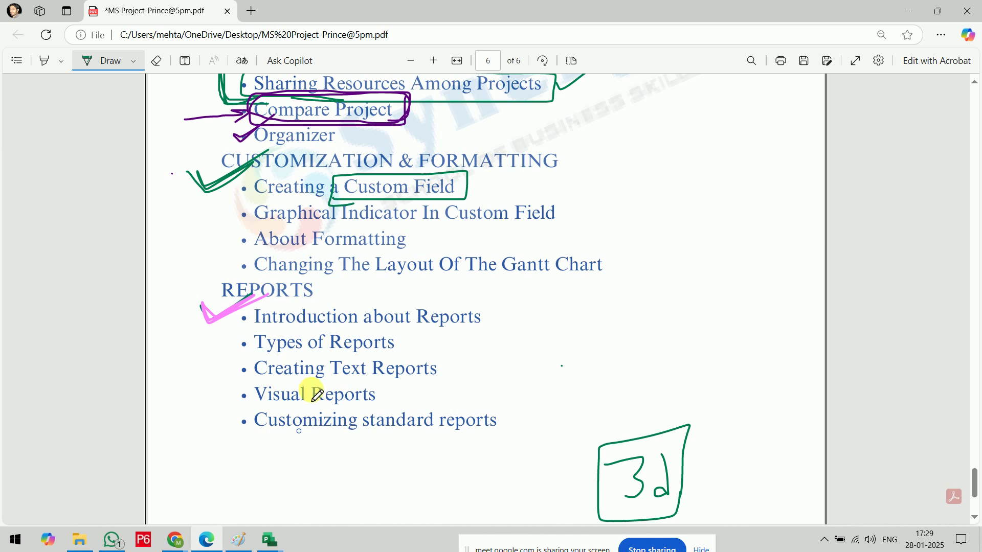
# Switch to Update & Track in Microsoft Project and widen the task table to expose the Add New Column heading.
pyautogui.moveTo(260, 547)
pyautogui.click(253, 489)
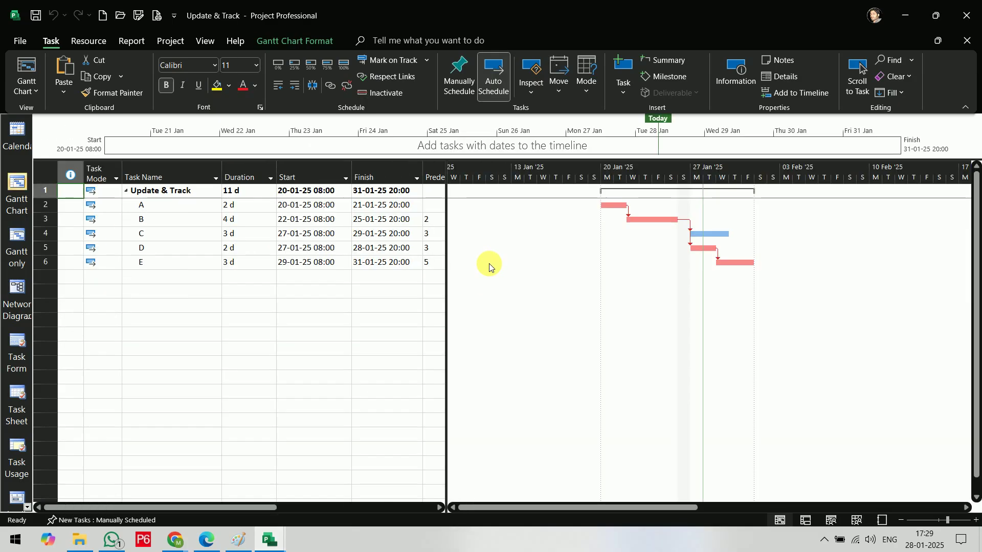
pyautogui.moveTo(455, 299); pyautogui.dragTo(666, 276)
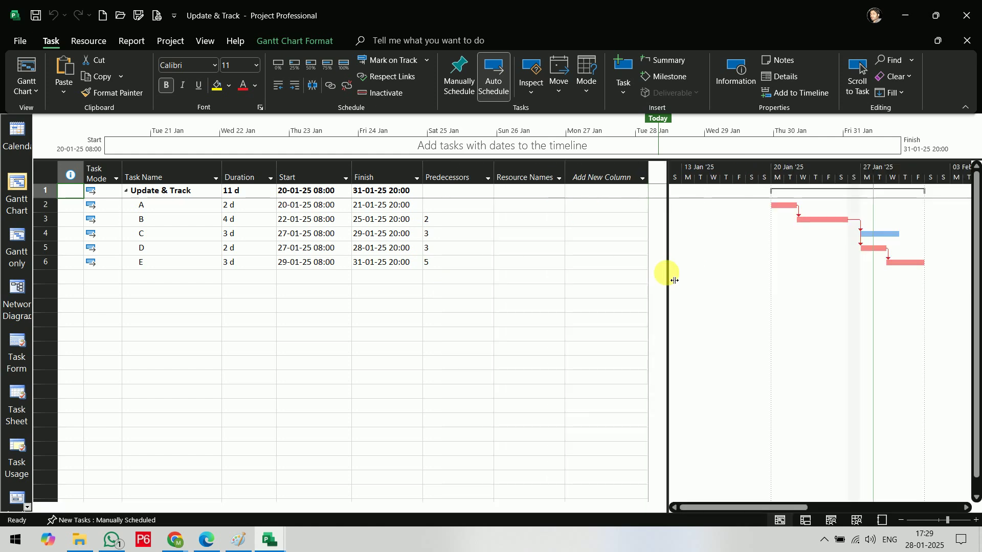
# Search the fields available for a new column with "co" and "syll", and leave without adding a column.
pyautogui.click(610, 177)
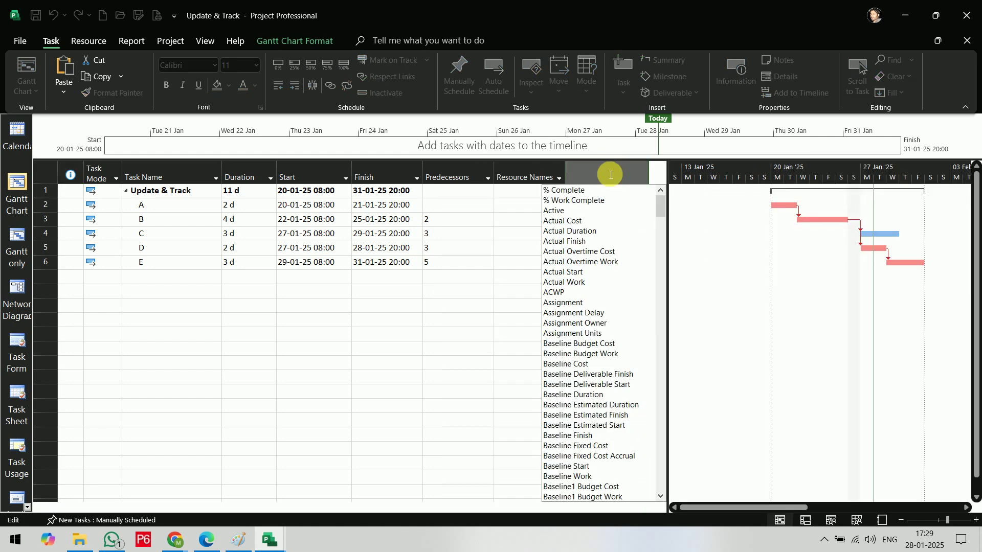
pyautogui.write('co')
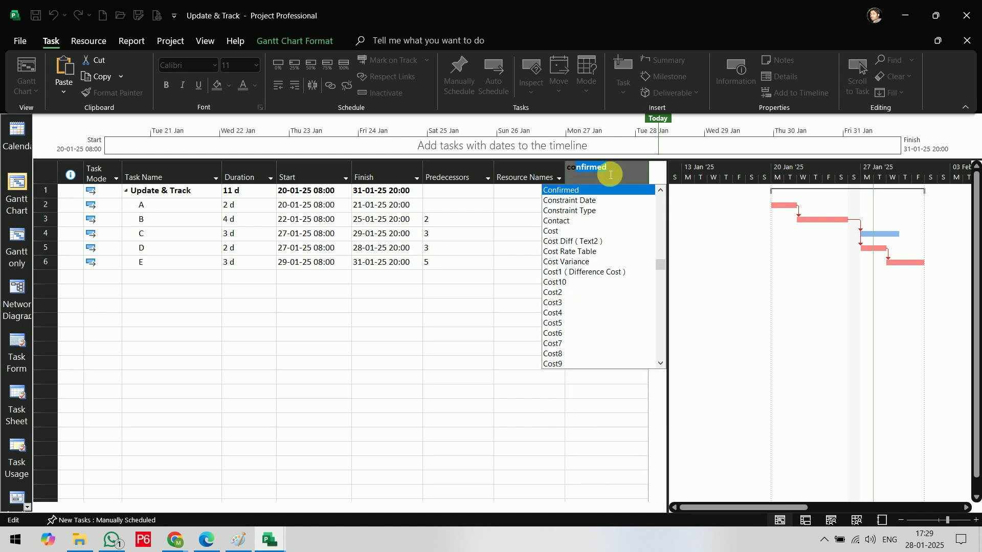
pyautogui.press('BackSpace')
pyautogui.press('BackSpace')
pyautogui.press('BackSpace')
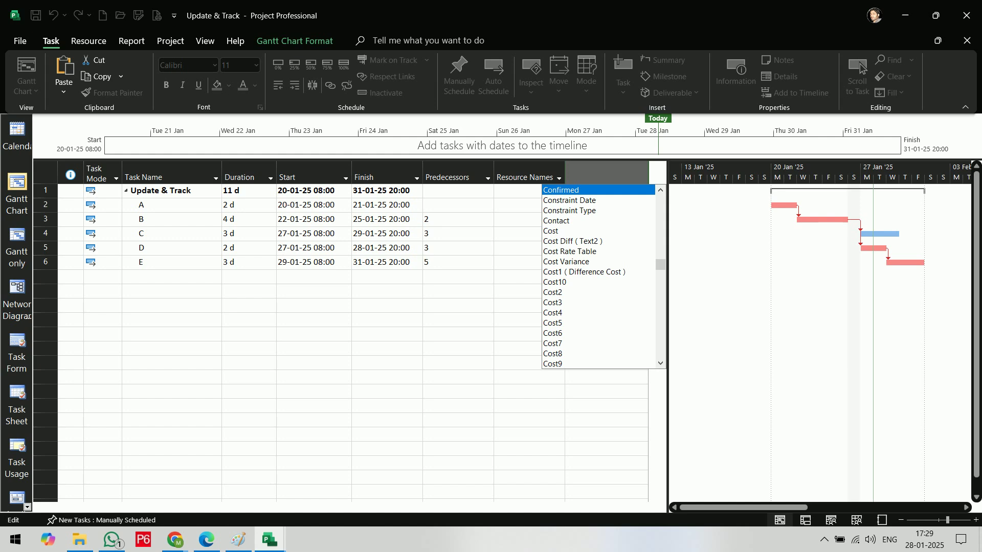
pyautogui.write('syll')
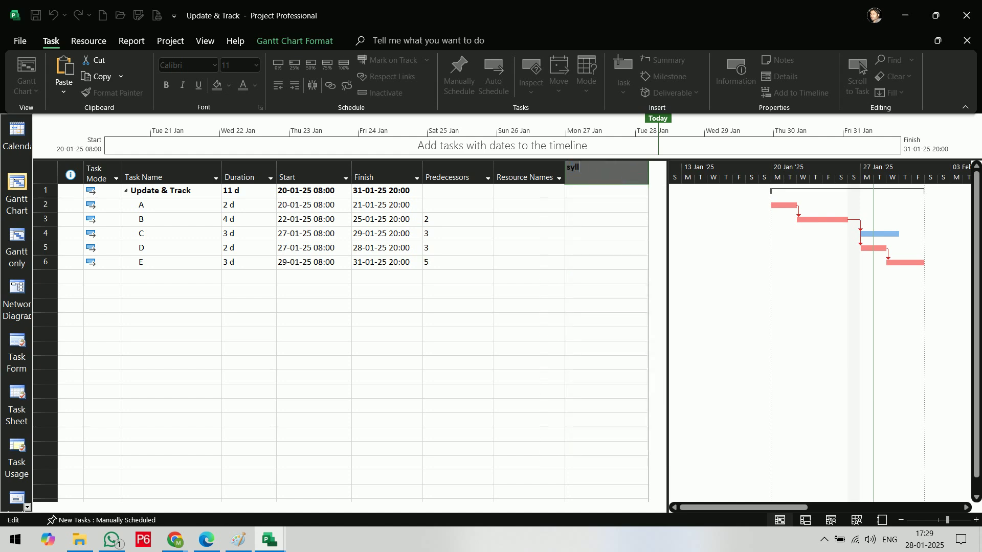
pyautogui.press('BackSpace')
pyautogui.press('BackSpace')
pyautogui.press('BackSpace')
pyautogui.press('BackSpace')
pyautogui.click(639, 251)
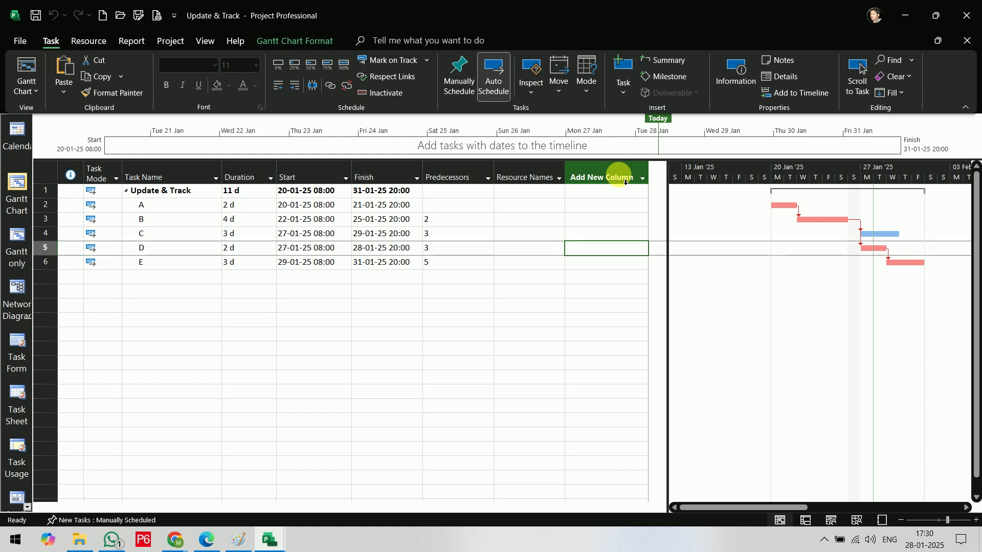
# Switch back to the course PDF in Edge, underline Custom Field and box Graphical Indicator In Custom Field.
pyautogui.click(199, 541)
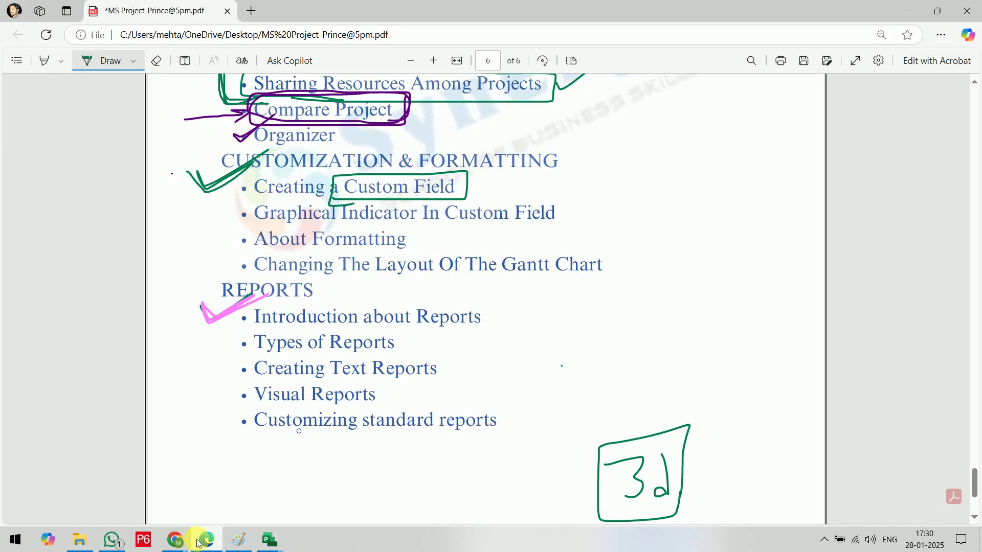
pyautogui.moveTo(364, 203); pyautogui.dragTo(470, 197)
pyautogui.moveTo(252, 226)
pyautogui.mouseDown()
pyautogui.moveTo(563, 226)
pyautogui.moveTo(490, 206)
pyautogui.moveTo(248, 204)
pyautogui.moveTo(263, 223)
pyautogui.mouseUp()
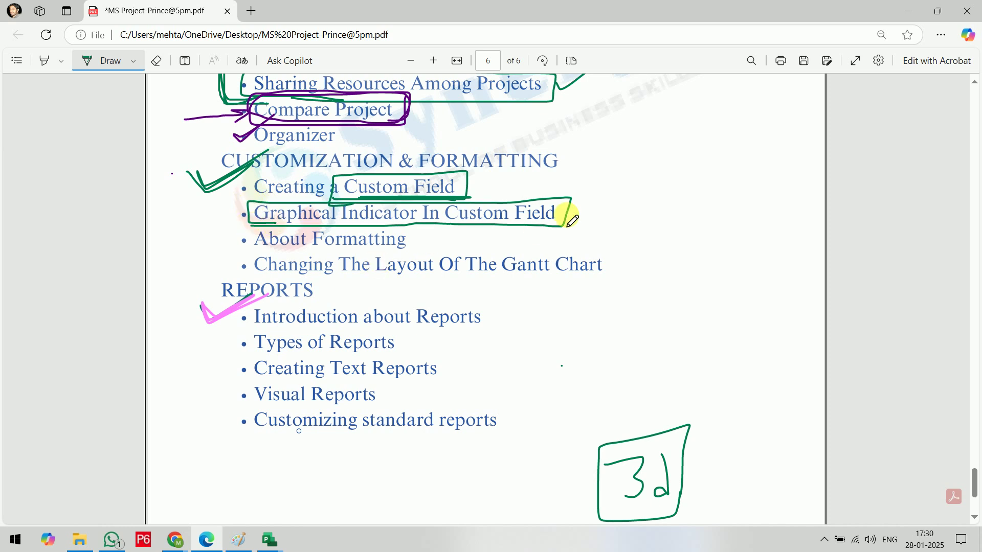
# Return to Microsoft Project and close the Update & Track_2 project, keeping Update & Track open.
pyautogui.click(283, 544)
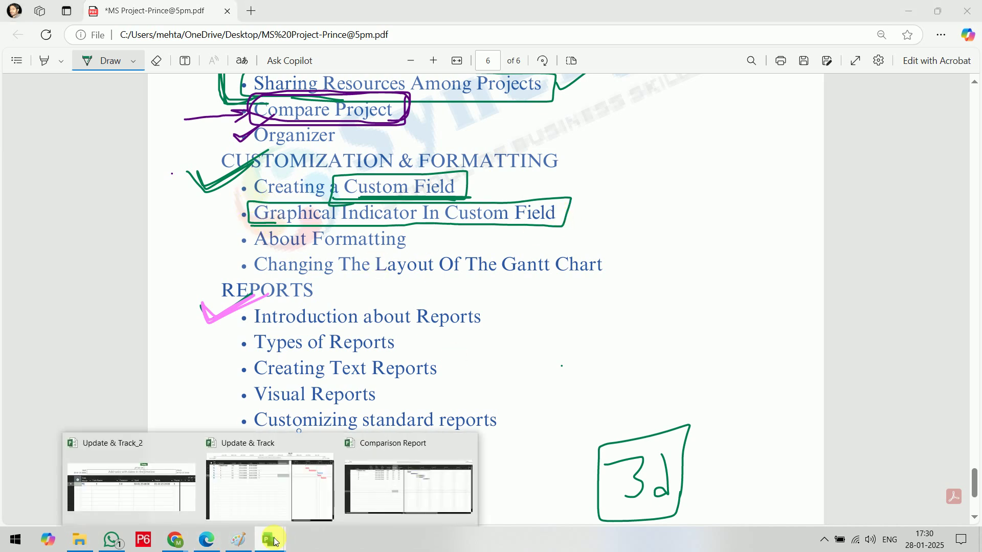
pyautogui.click(143, 471)
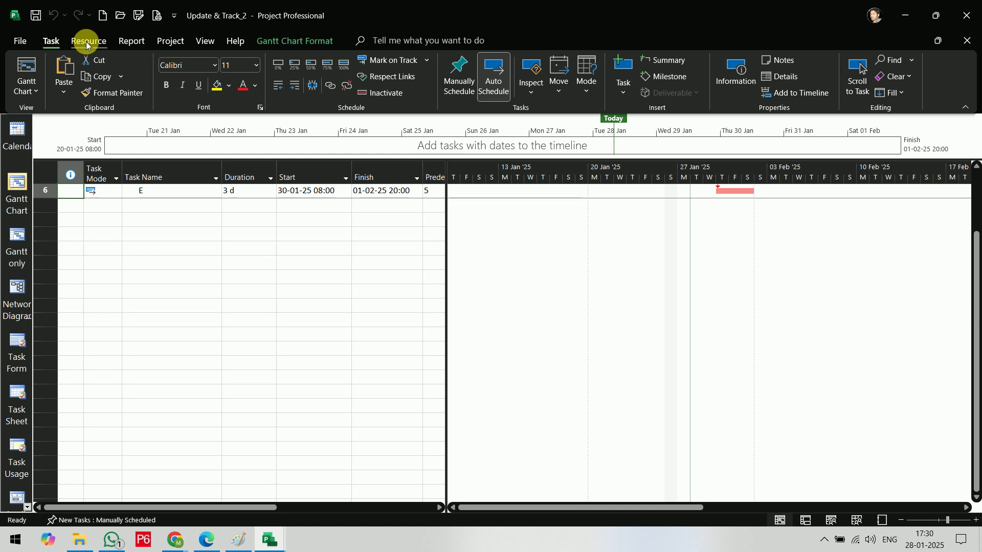
pyautogui.click(270, 540)
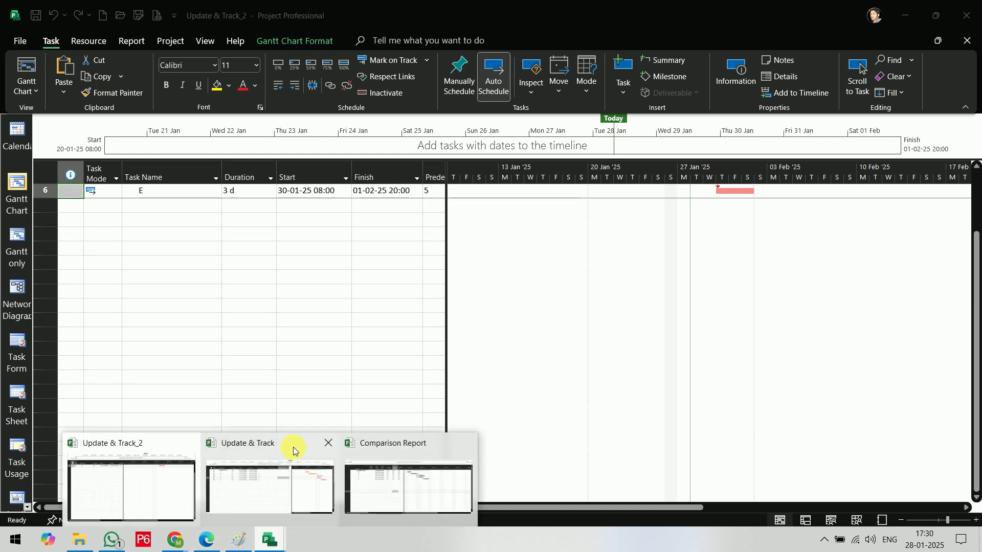
pyautogui.click(297, 456)
pyautogui.moveTo(263, 529)
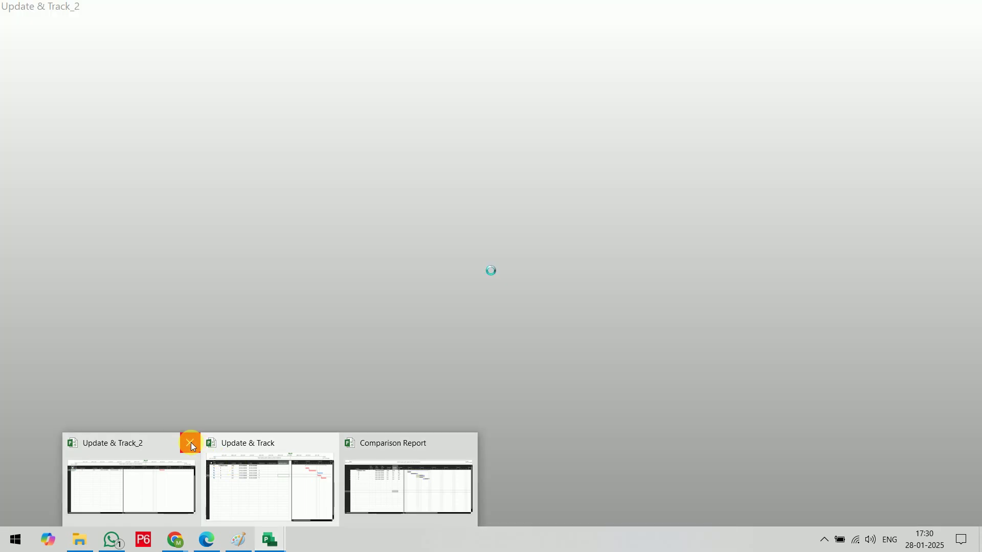
pyautogui.click(191, 443)
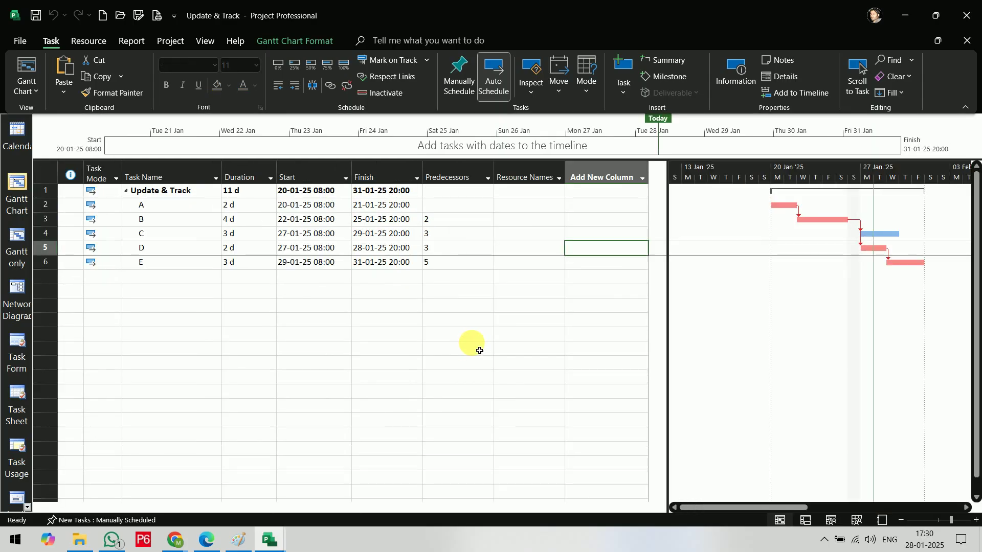
# Close the Comparison Report without saving its changes.
pyautogui.moveTo(268, 540)
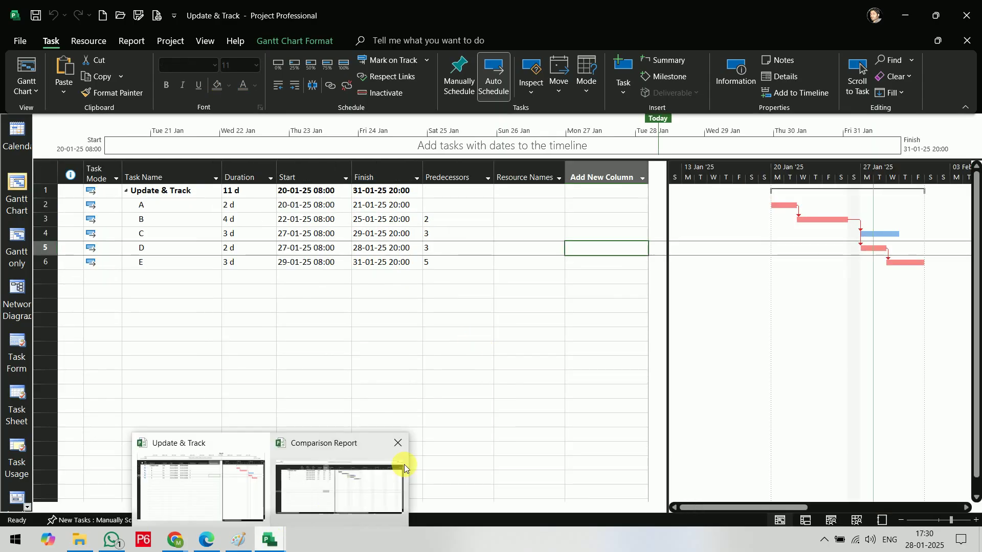
pyautogui.click(398, 443)
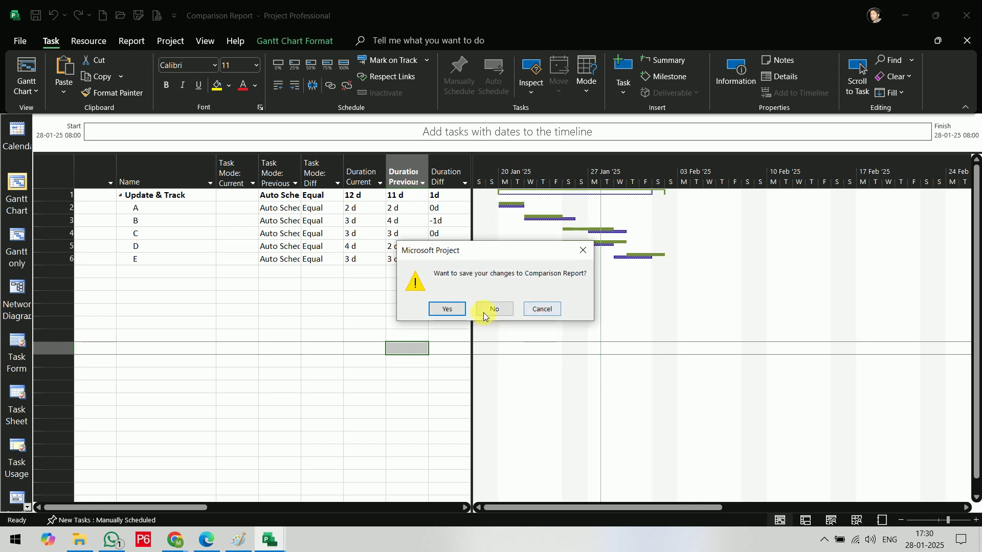
pyautogui.click(484, 310)
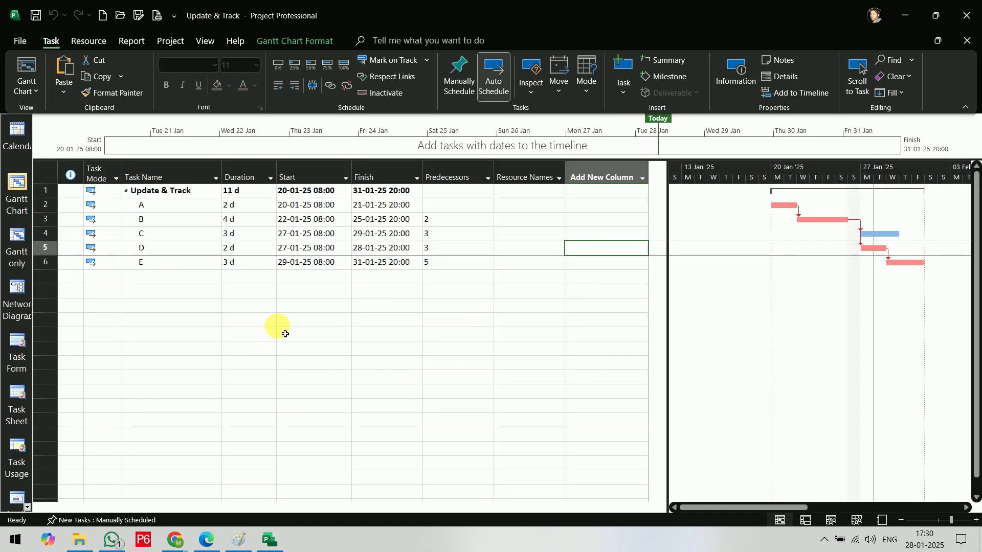
# Open the Custom Fields dialog for Update & Track and move it clear of the task table.
pyautogui.click(207, 42)
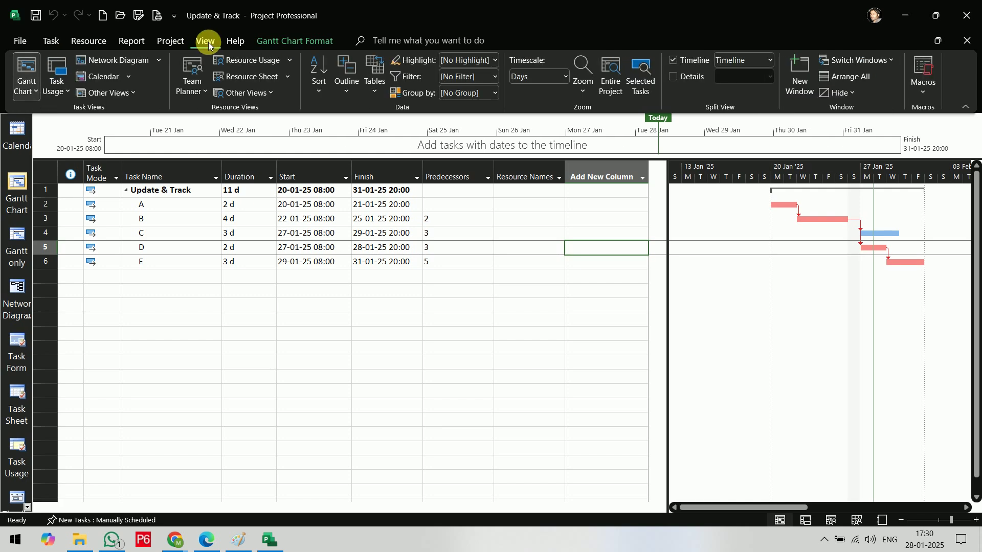
pyautogui.click(278, 42)
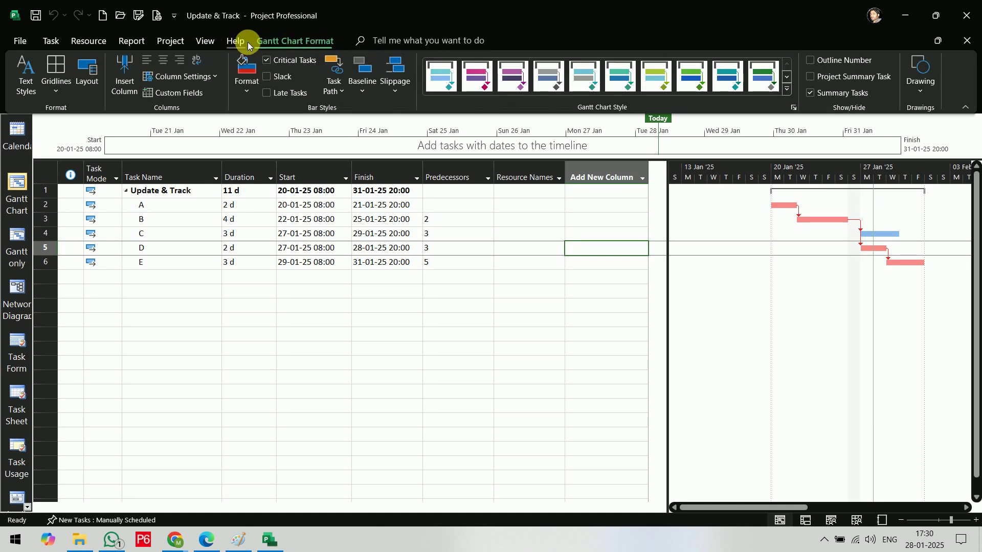
pyautogui.click(237, 42)
pyautogui.click(199, 42)
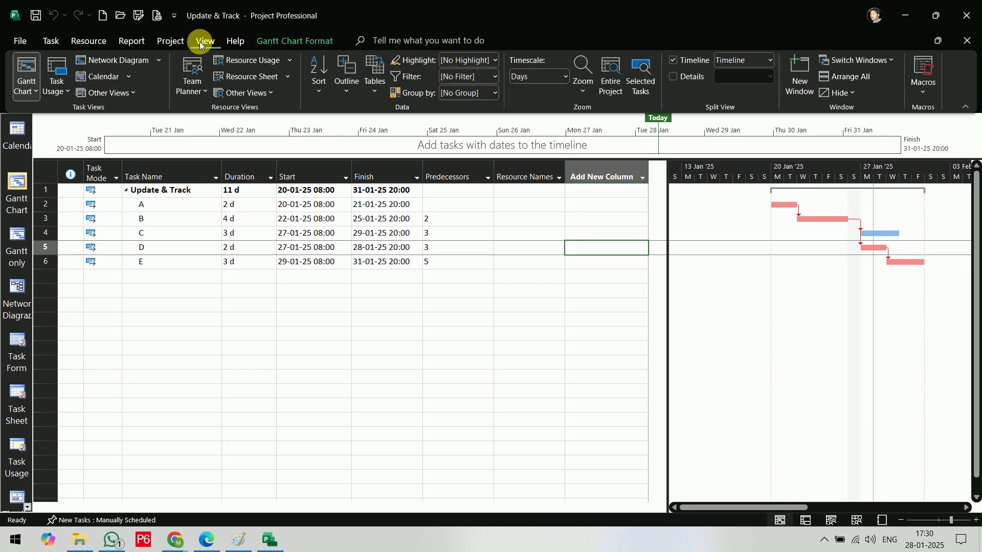
pyautogui.click(53, 41)
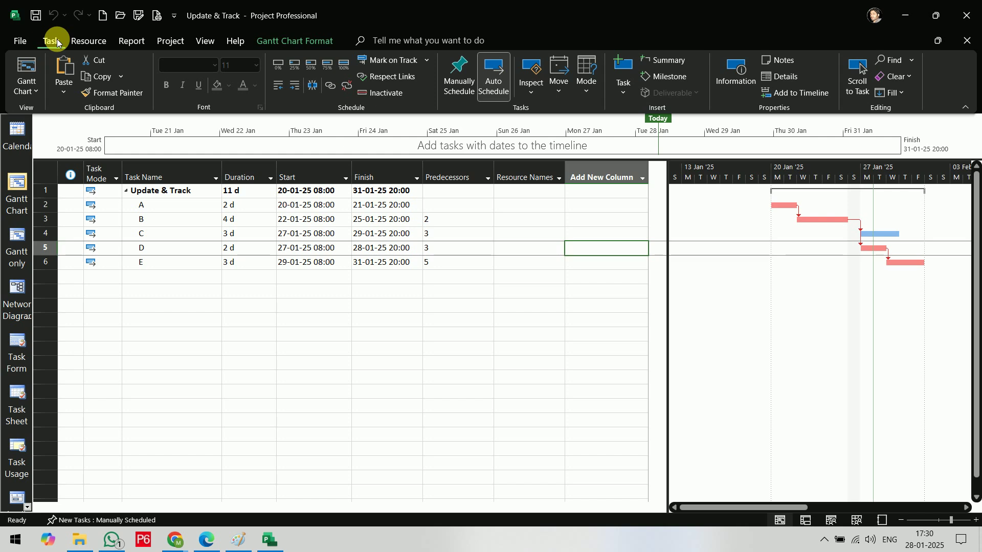
pyautogui.click(131, 41)
pyautogui.click(170, 41)
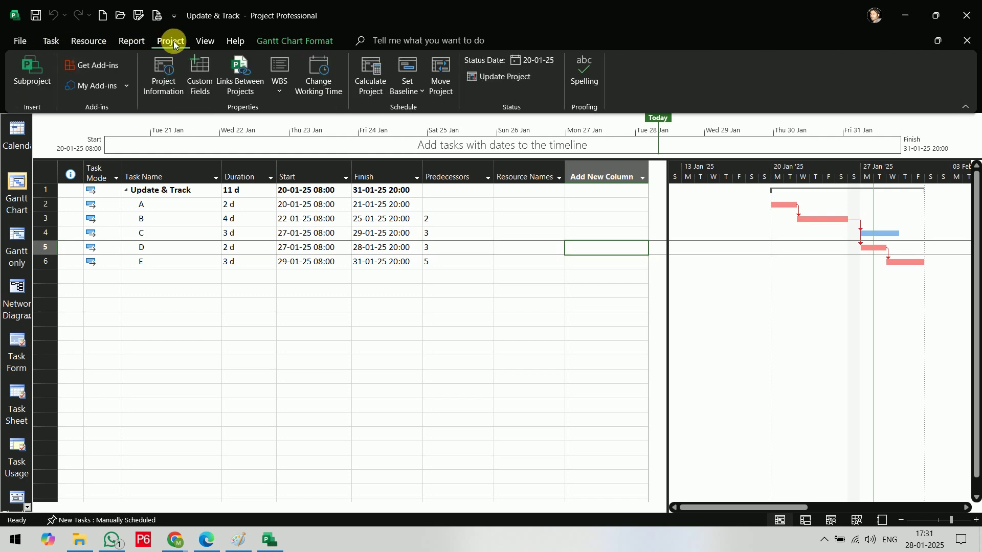
pyautogui.click(200, 94)
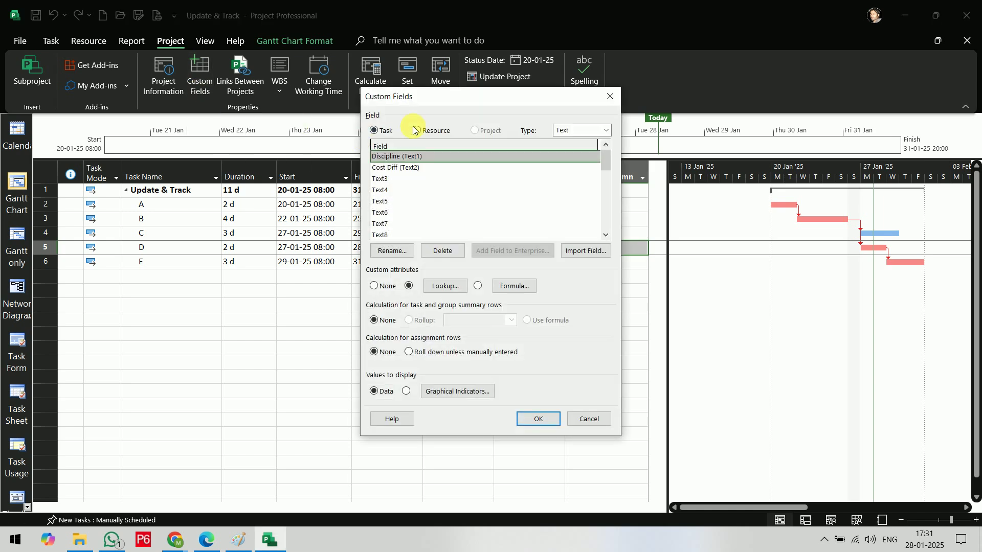
pyautogui.moveTo(442, 103); pyautogui.dragTo(491, 120)
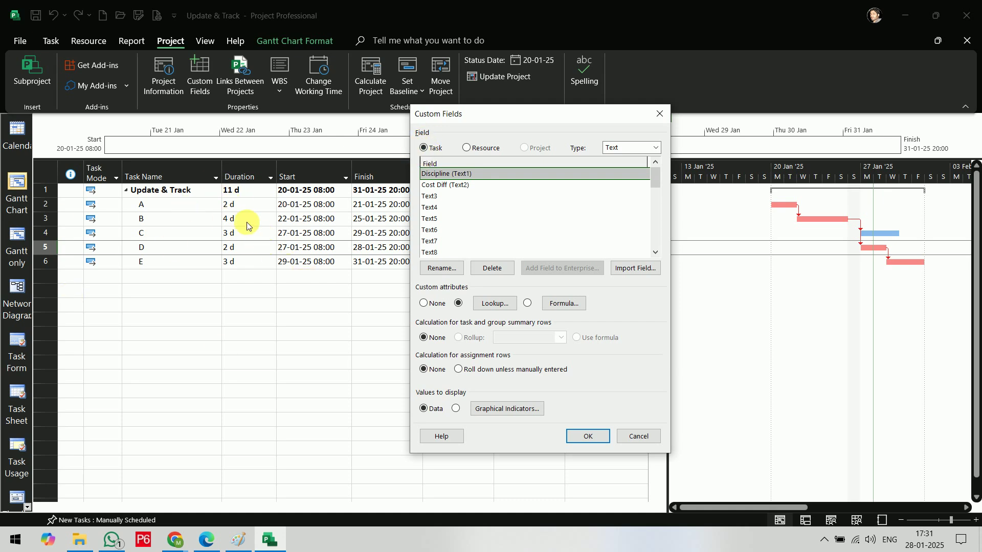
# Examine the field types offered for resource and task custom fields, including Cost and Duration.
pyautogui.click(483, 151)
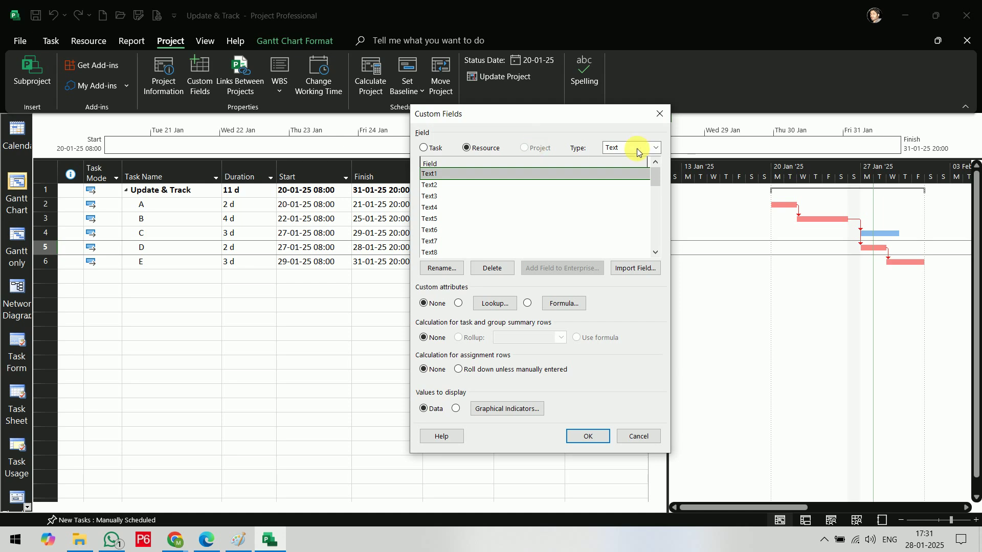
pyautogui.click(656, 148)
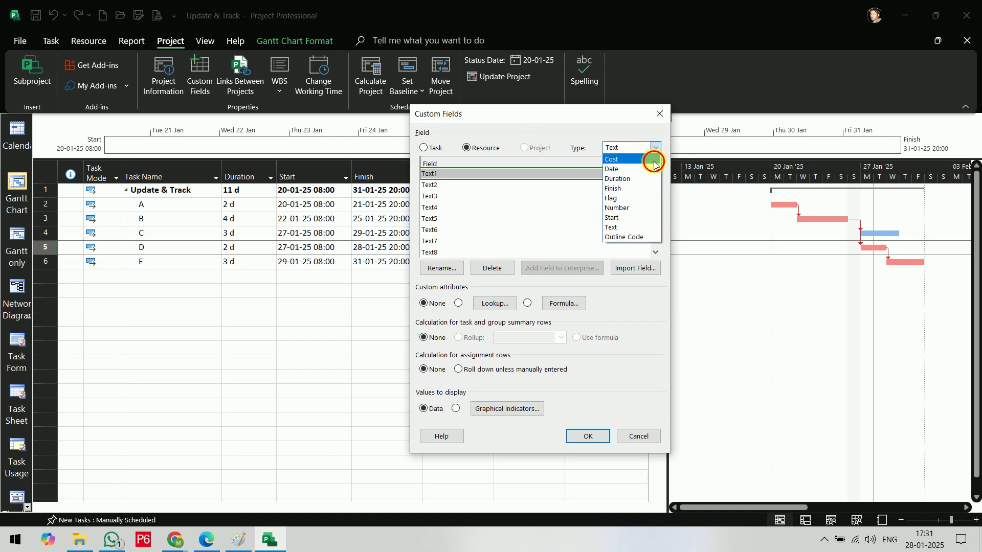
pyautogui.click(647, 159)
pyautogui.click(655, 148)
pyautogui.click(643, 178)
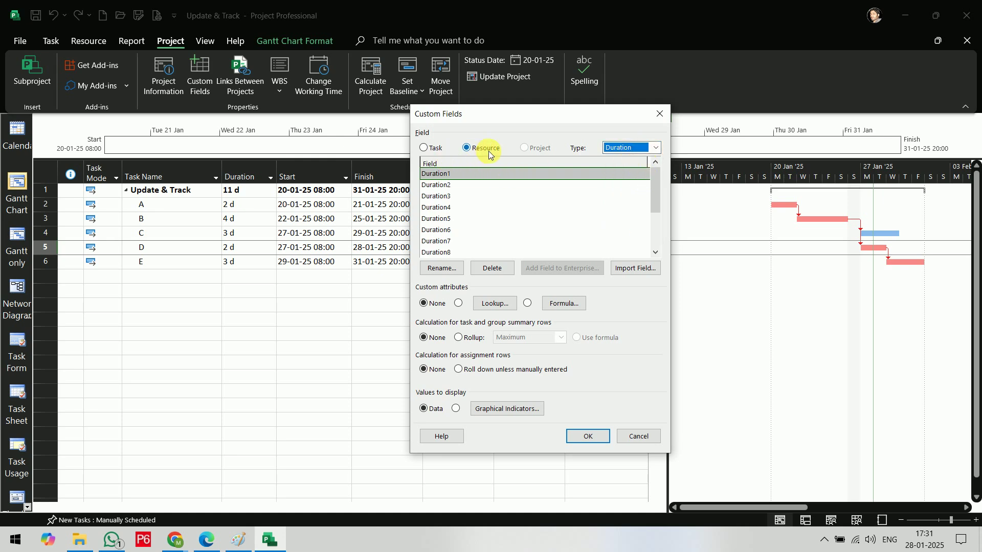
pyautogui.click(432, 148)
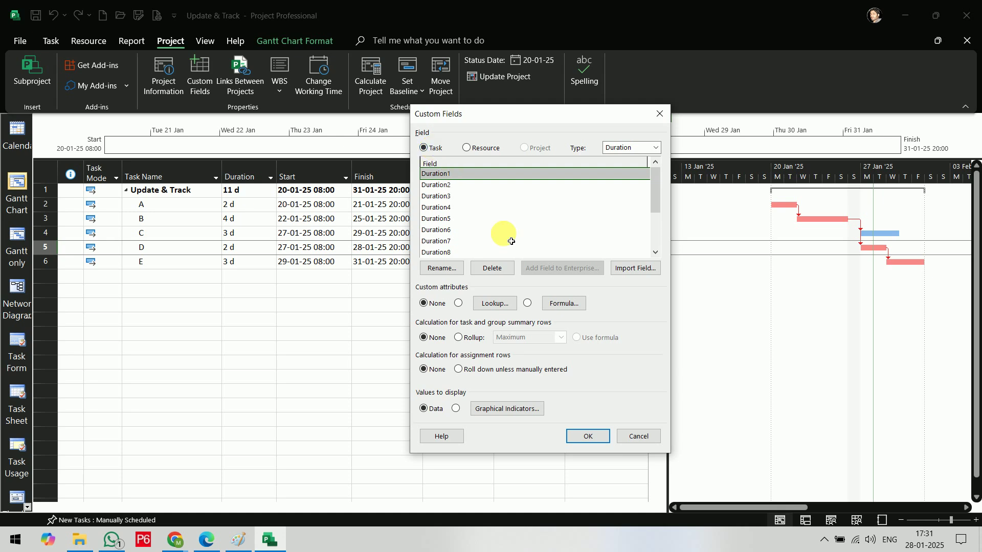
pyautogui.click(655, 148)
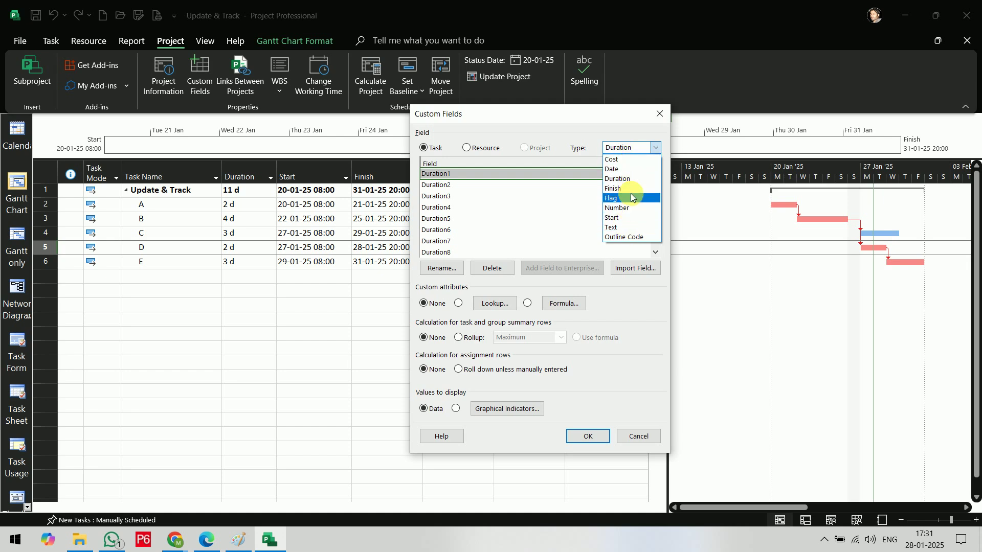
pyautogui.click(476, 148)
pyautogui.click(478, 148)
pyautogui.click(643, 153)
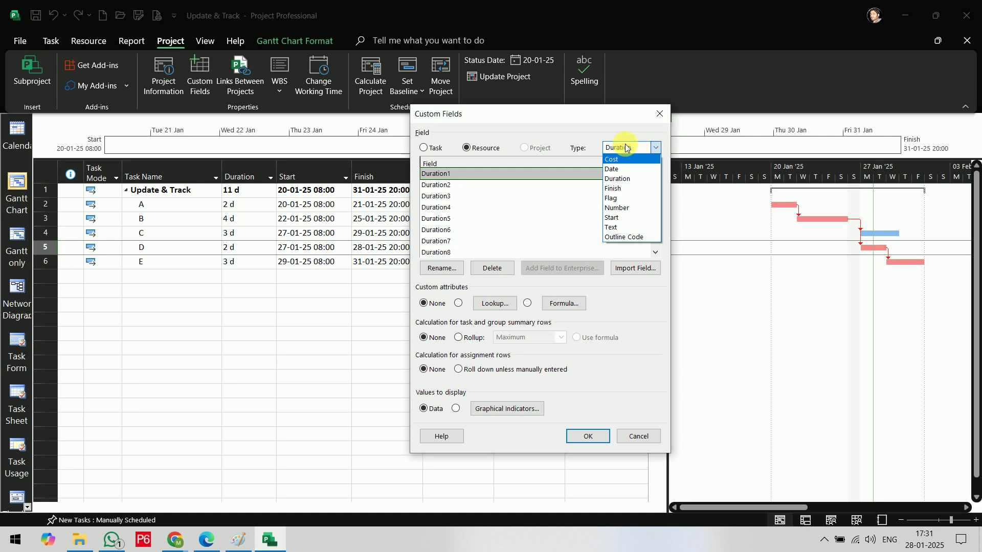
pyautogui.click(441, 137)
# Rename the task text field Text3 as Progress Indicate.
pyautogui.click(424, 148)
pyautogui.click(646, 148)
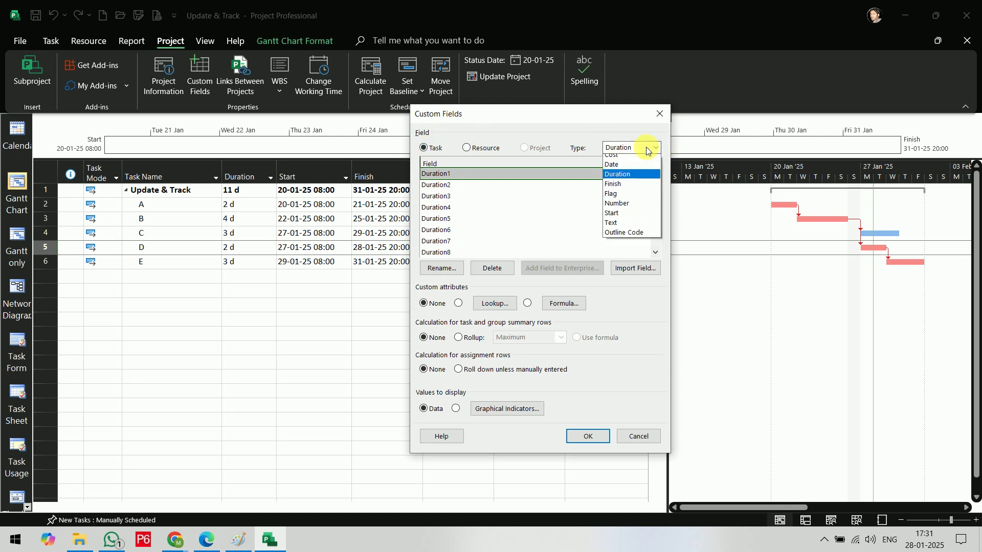
pyautogui.click(634, 228)
pyautogui.click(450, 197)
pyautogui.click(442, 268)
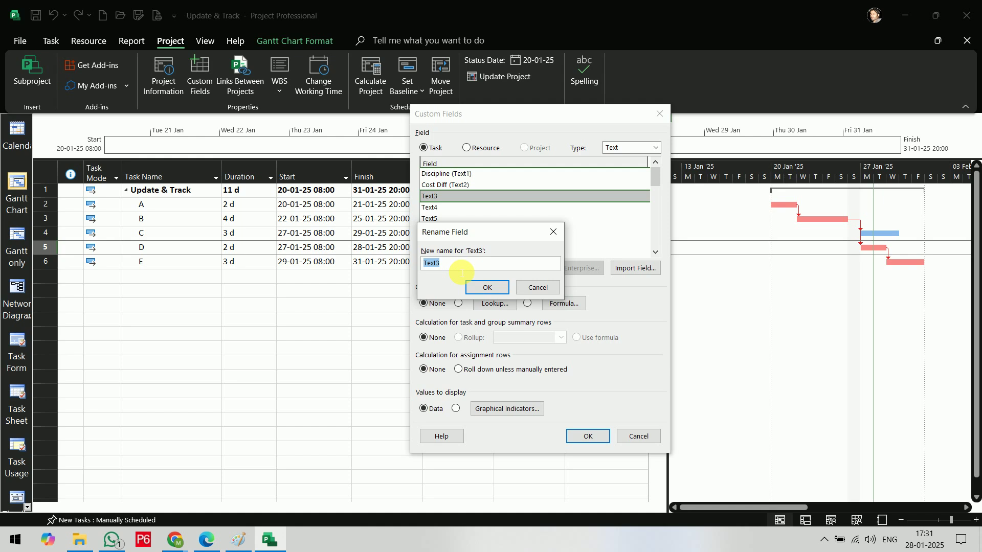
pyautogui.write('Progress Indicate')
pyautogui.click(486, 288)
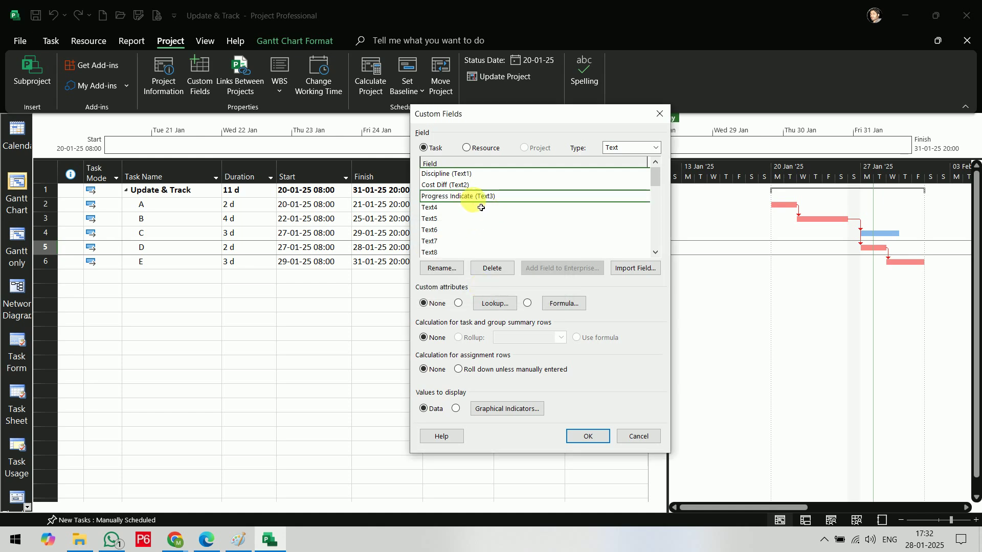
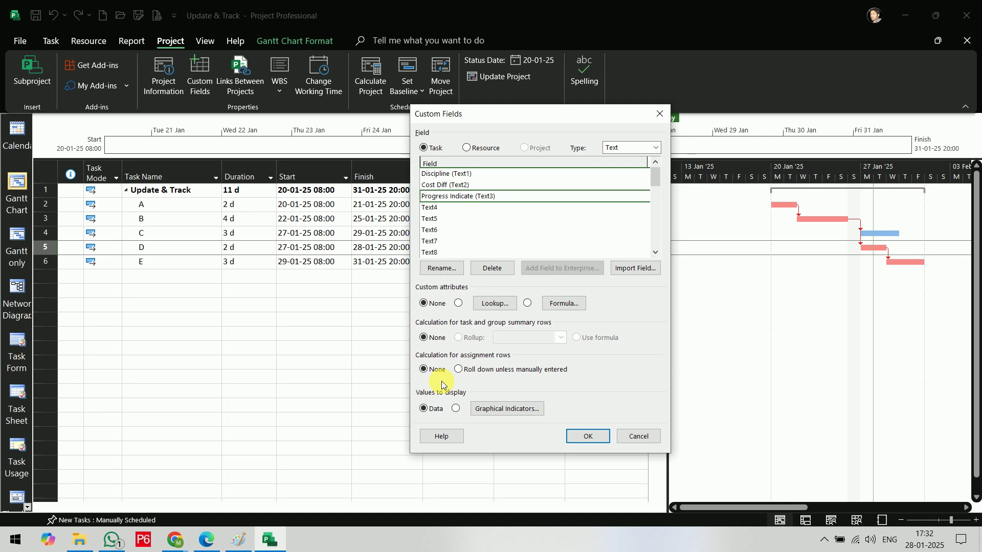
# Display Progress Indicate values as graphical indicators and set the first test for nonsummary rows to equals.
pyautogui.click(457, 409)
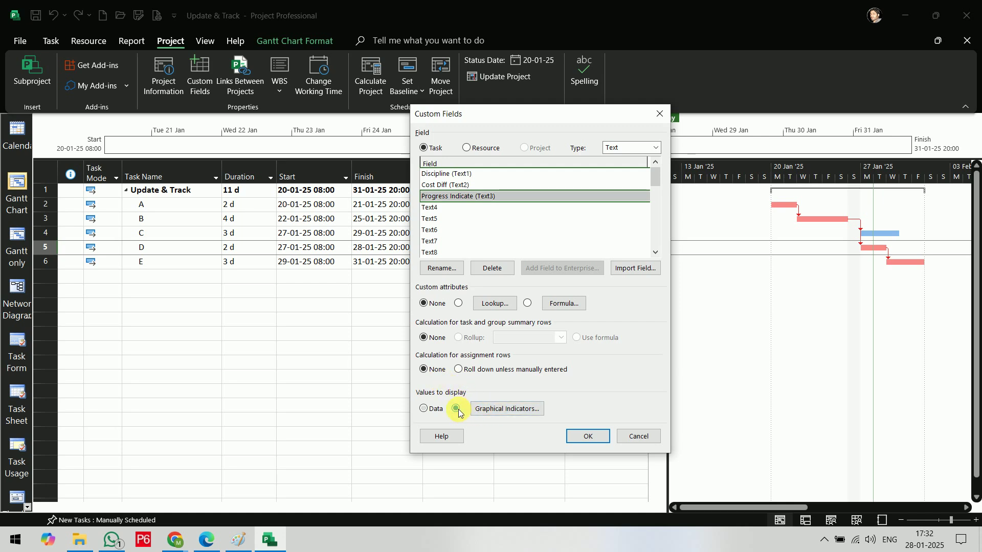
pyautogui.click(499, 409)
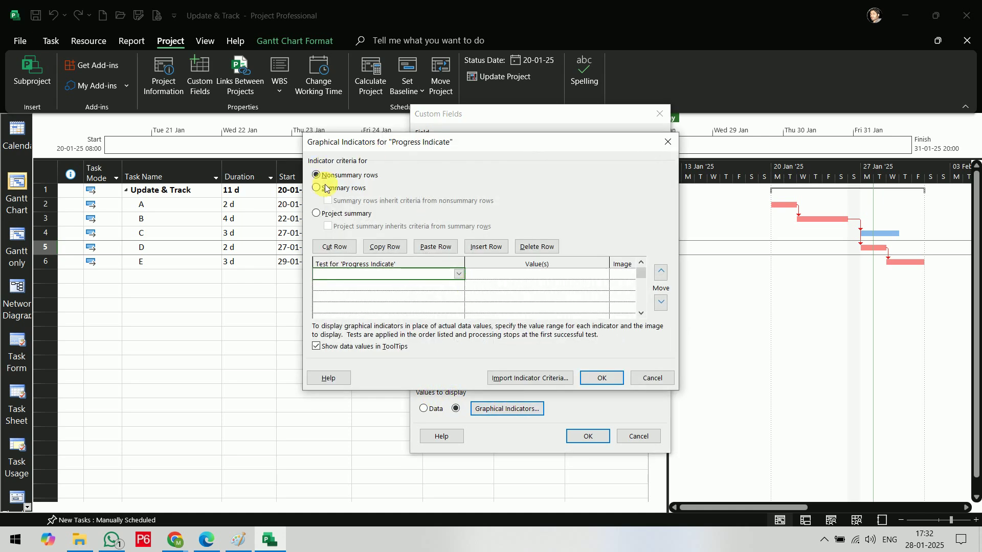
pyautogui.click(353, 189)
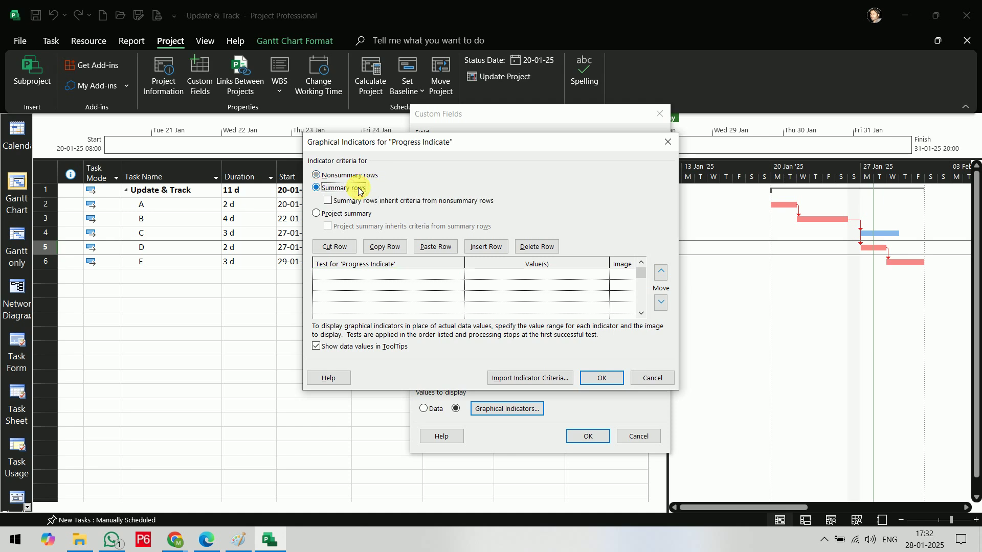
pyautogui.click(360, 178)
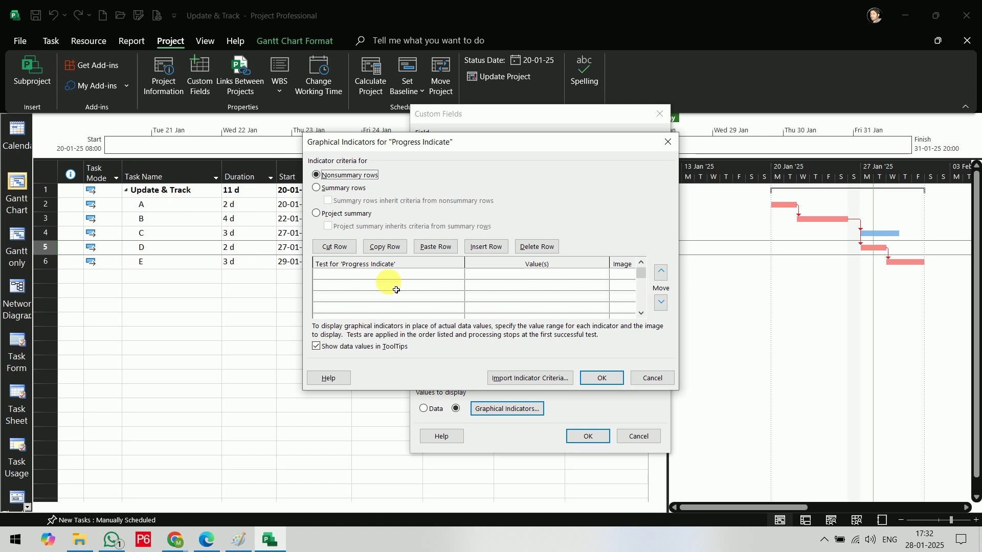
pyautogui.click(460, 274)
pyautogui.click(462, 274)
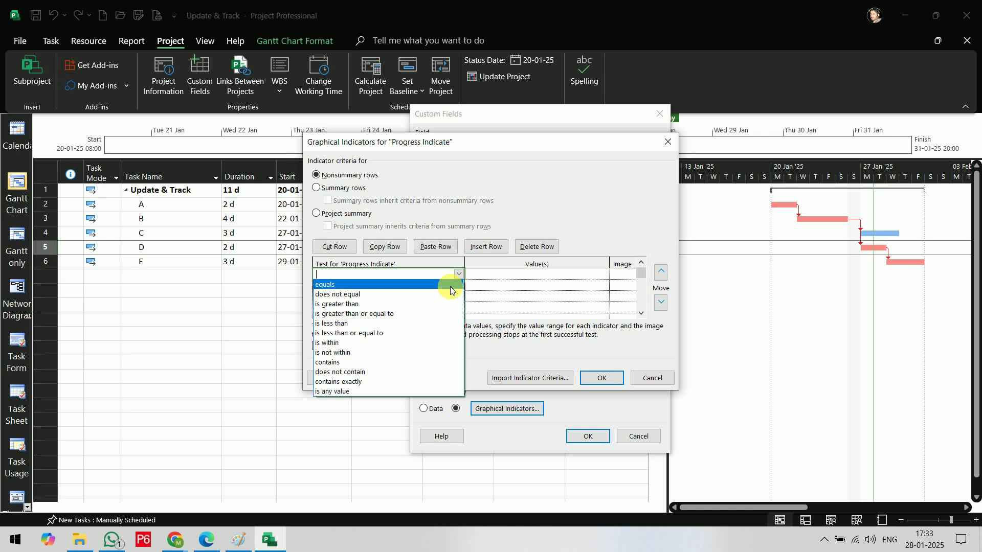
pyautogui.click(450, 287)
# Set the comparison value of the equals test to the [Duration] field.
pyautogui.click(527, 276)
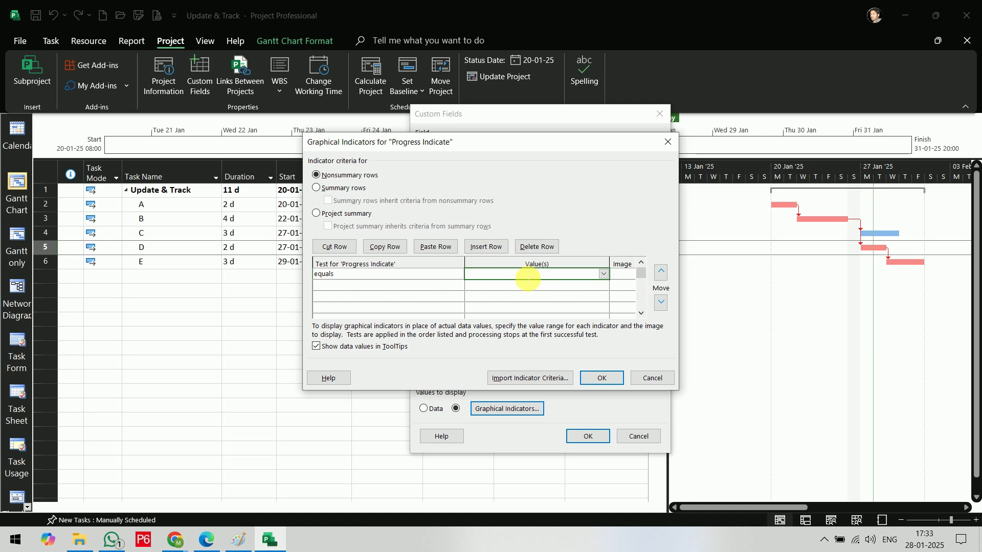
pyautogui.click(603, 274)
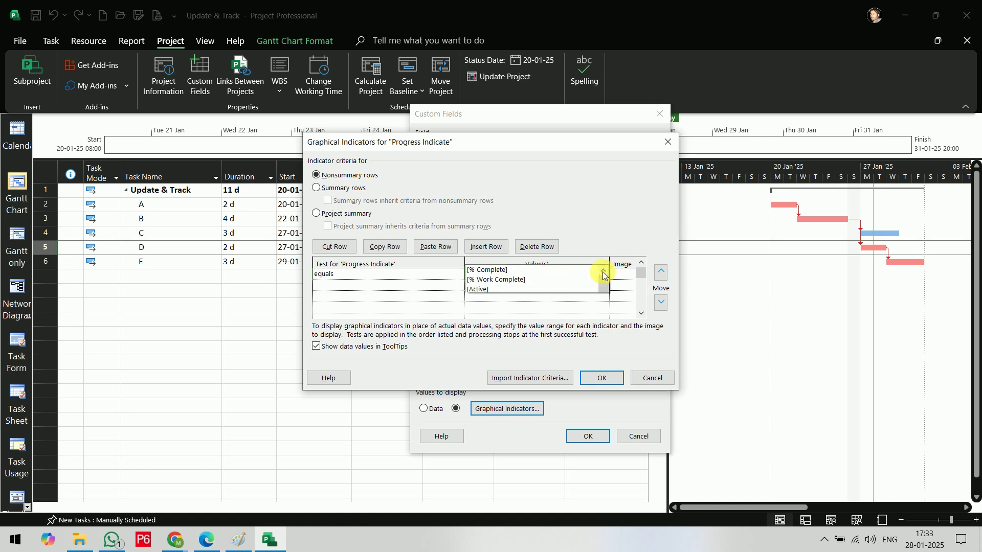
pyautogui.click(604, 275)
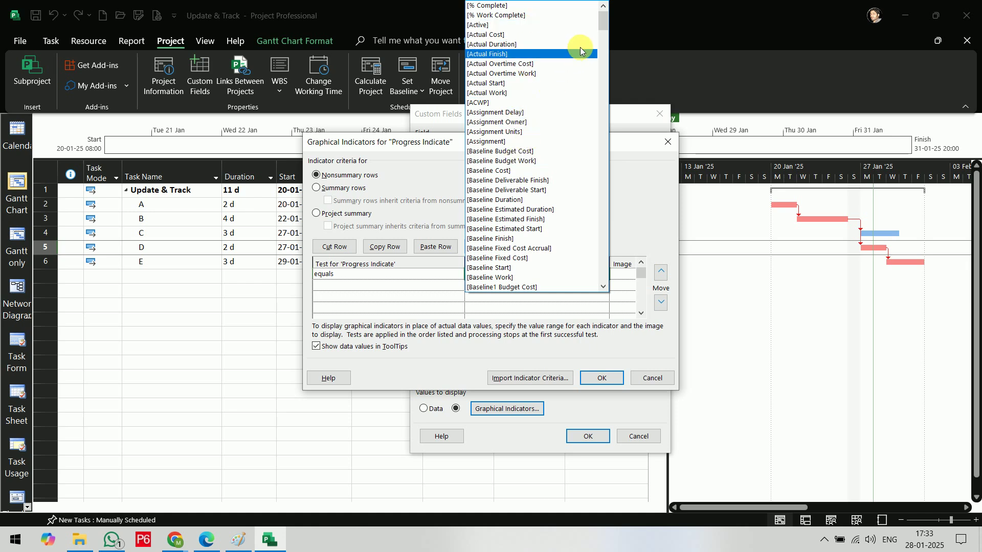
pyautogui.click(602, 48)
pyautogui.moveTo(601, 48); pyautogui.dragTo(597, 140)
pyautogui.click(557, 249)
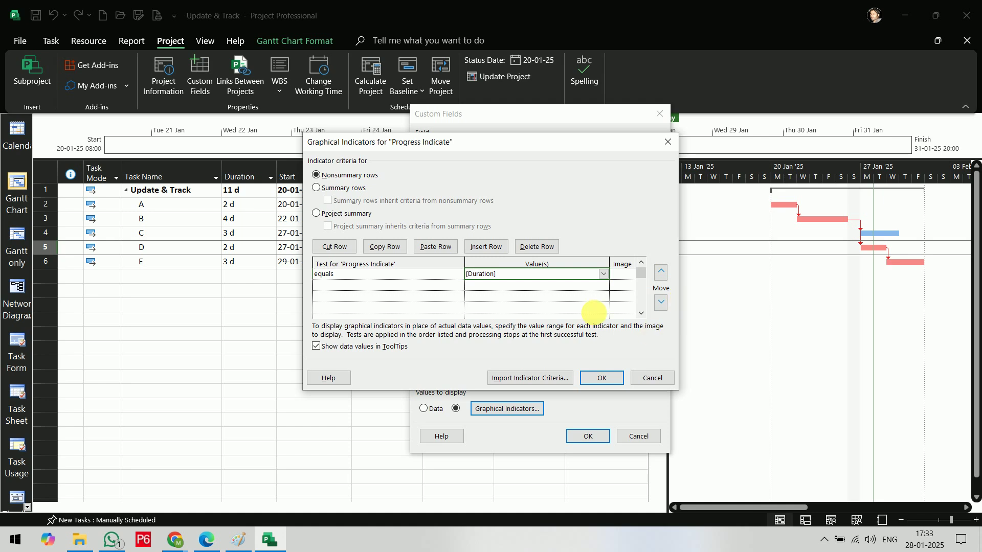
# Assign the orange face image to the equals [Duration] test and accept the indicator and custom field settings.
pyautogui.click(625, 274)
pyautogui.click(631, 275)
pyautogui.click(629, 279)
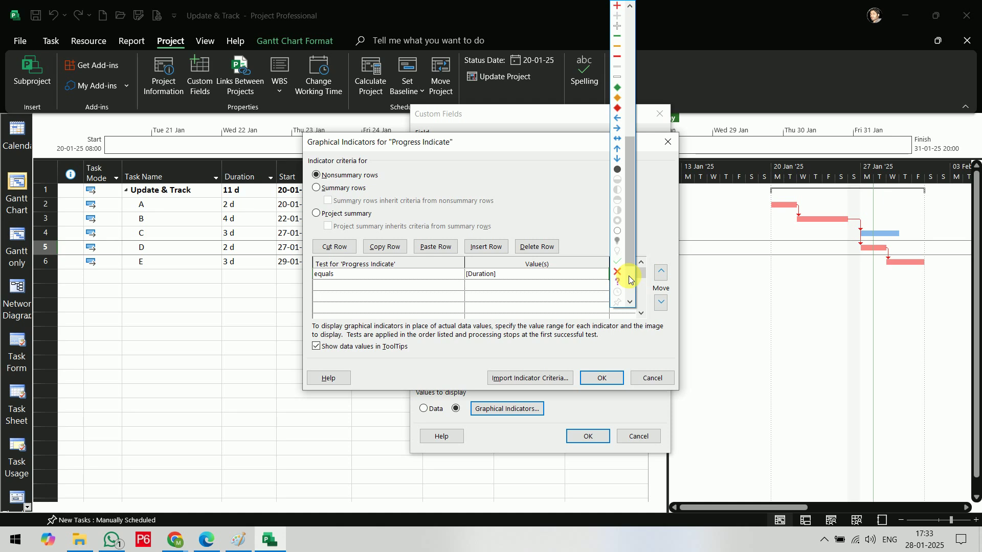
pyautogui.click(625, 93)
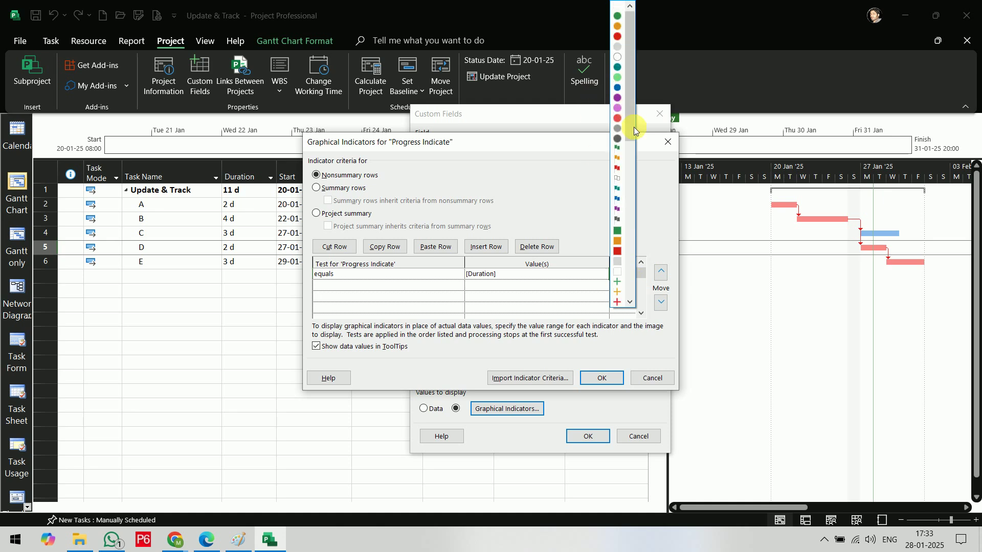
pyautogui.moveTo(624, 116); pyautogui.dragTo(634, 285)
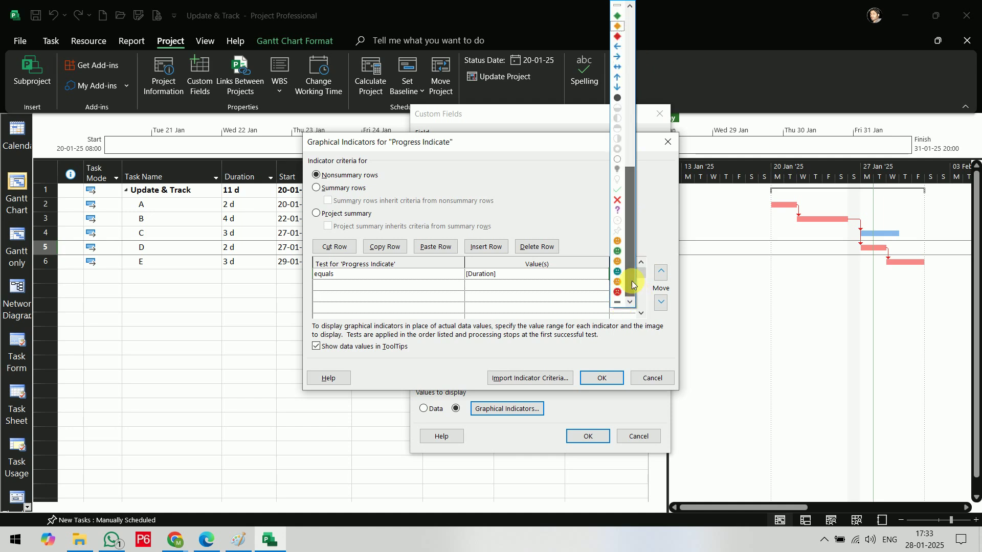
pyautogui.click(617, 241)
pyautogui.click(526, 279)
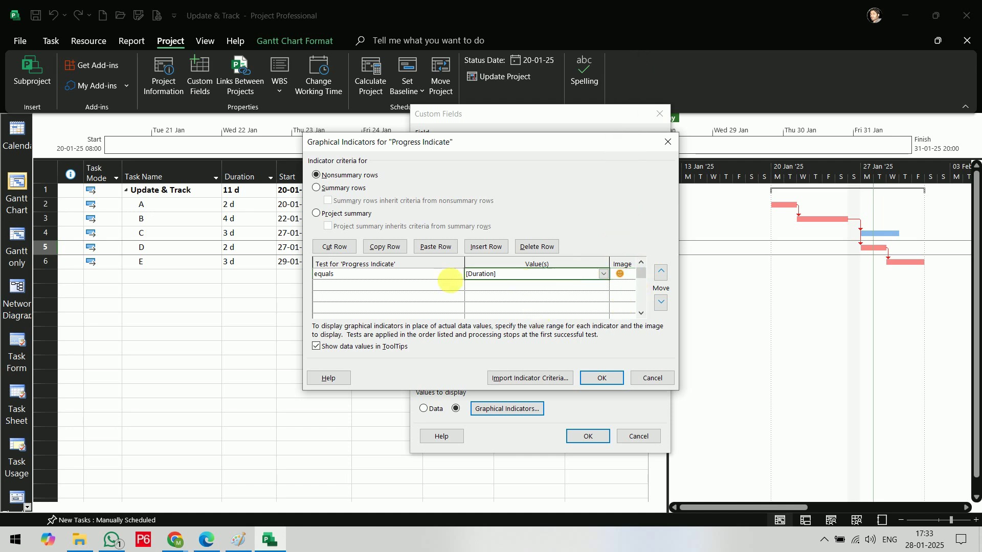
pyautogui.click(424, 275)
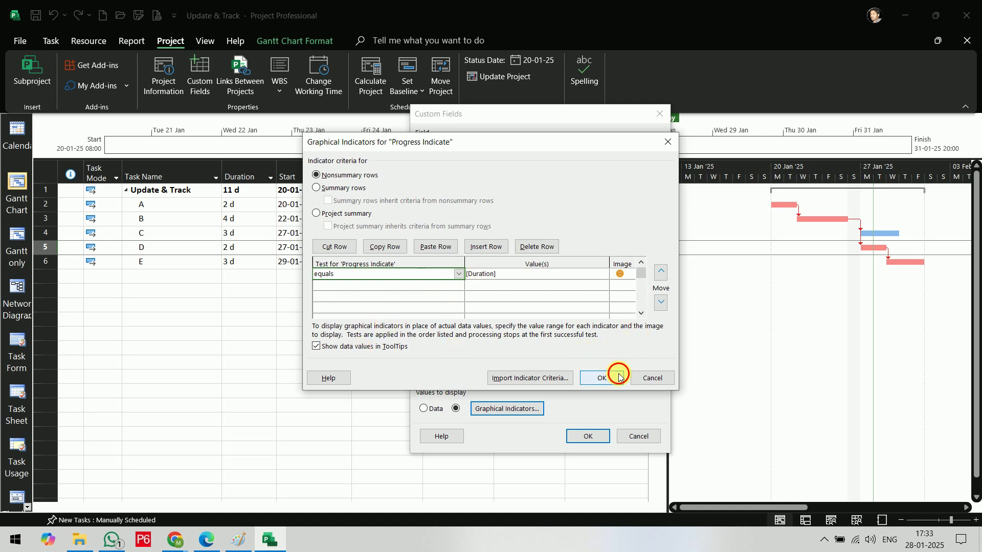
pyautogui.click(602, 378)
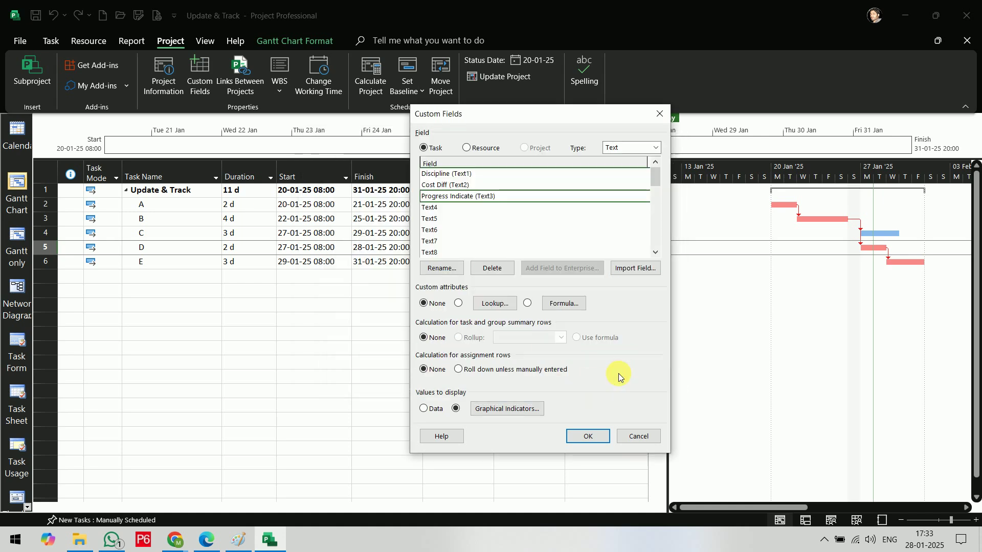
pyautogui.click(595, 437)
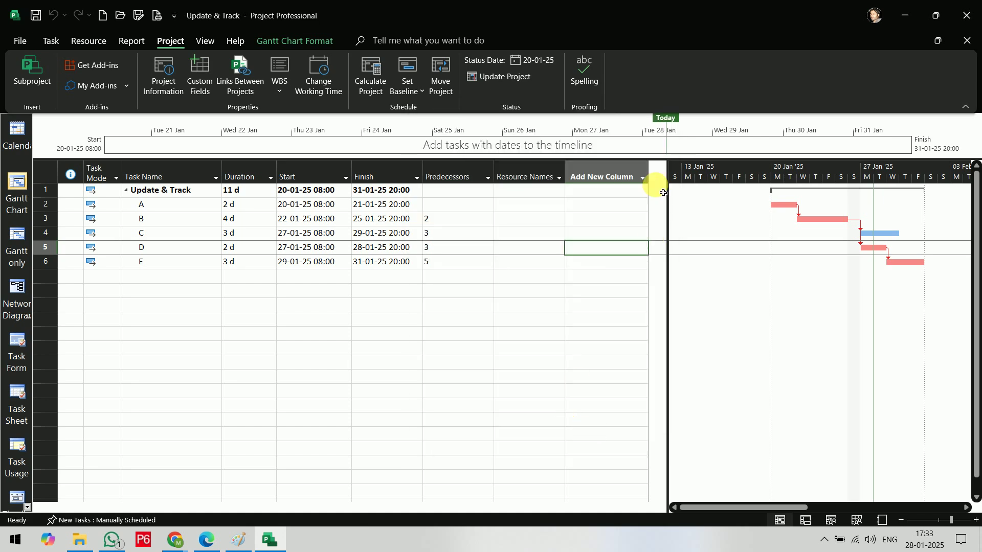
# Add the Progress Indicate column to the task table after Resource Names.
pyautogui.click(621, 174)
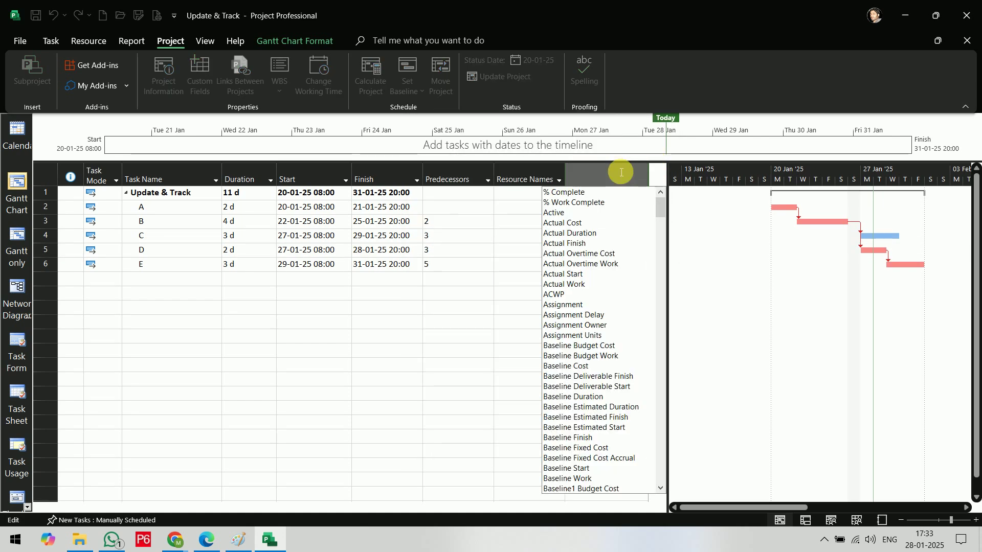
pyautogui.write('pr')
pyautogui.click(628, 232)
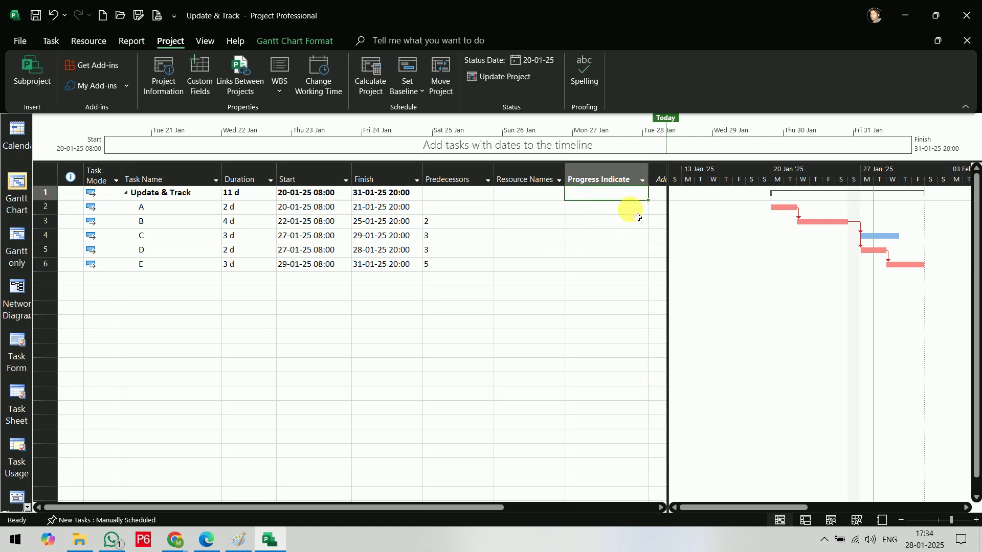
# Try test entries in the Progress Indicate cells of tasks A and B, entering 4 for task B.
pyautogui.click(636, 213)
pyautogui.click(646, 214)
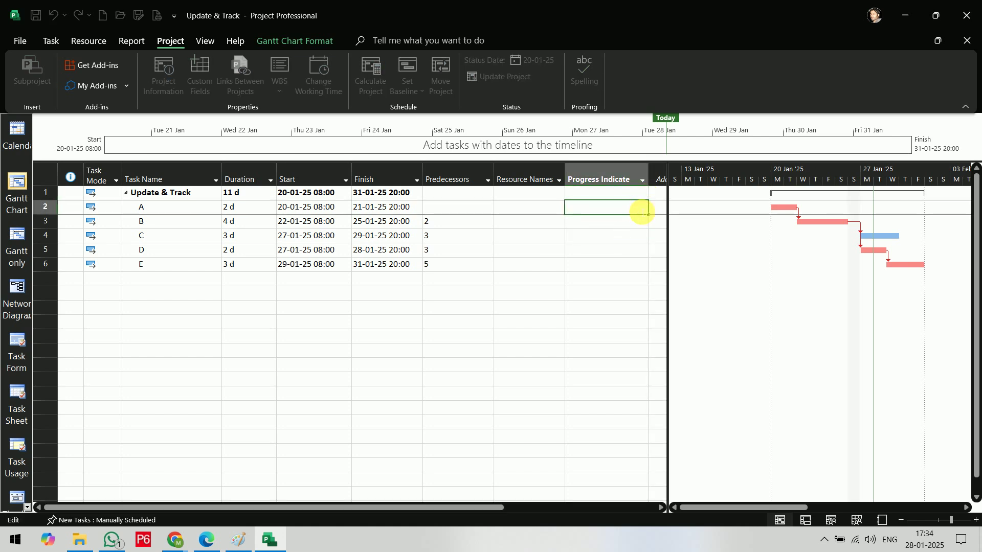
pyautogui.press('Return')
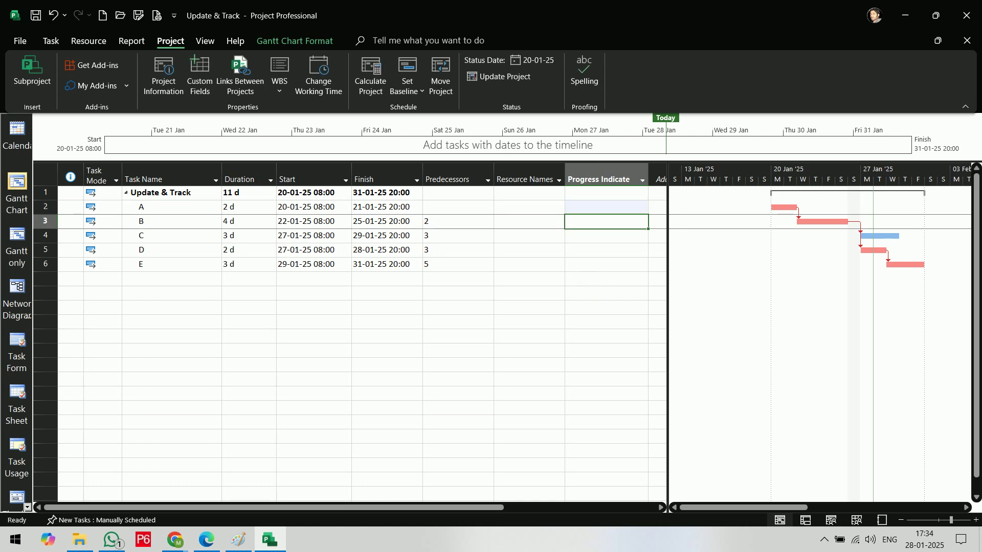
pyautogui.click(617, 227)
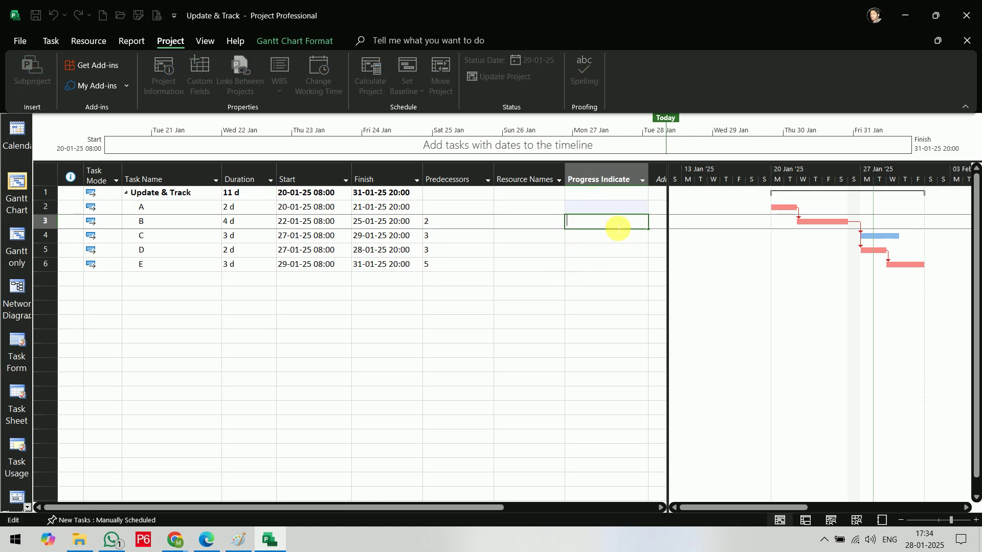
pyautogui.write('4')
pyautogui.press('Return')
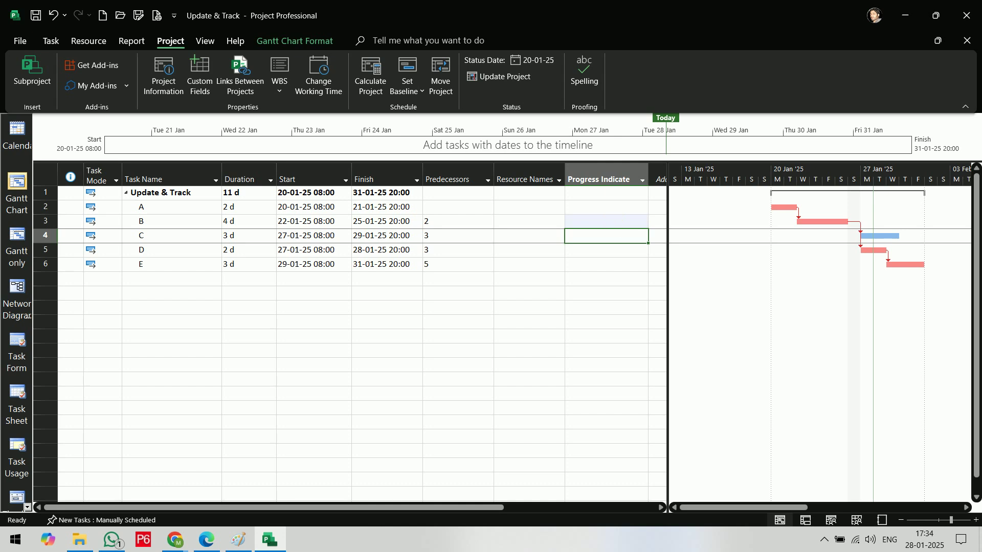
# Check the Progress Indicate cells of the summary task and tasks C, D and E.
pyautogui.click(616, 251)
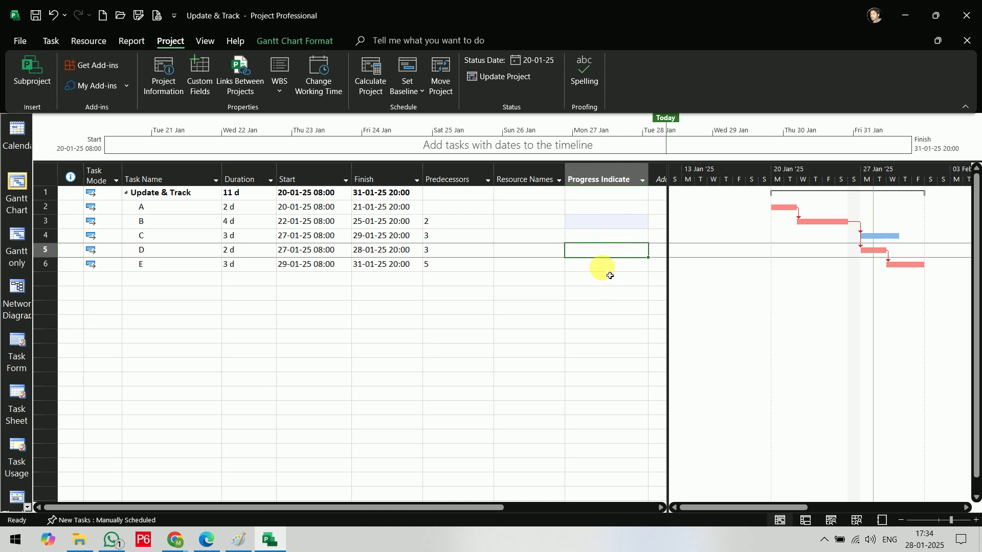
pyautogui.click(611, 194)
pyautogui.click(608, 236)
pyautogui.click(606, 265)
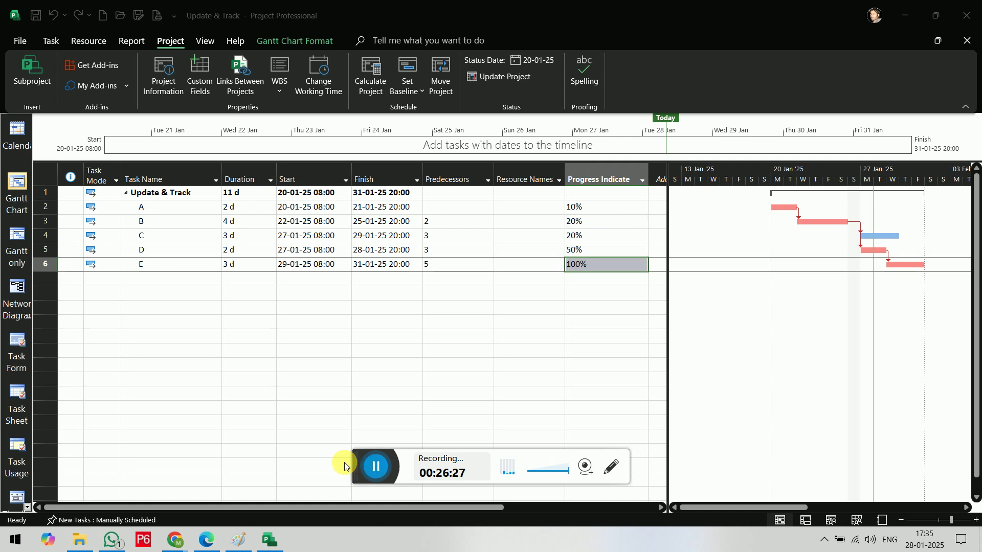
pyautogui.click(472, 367)
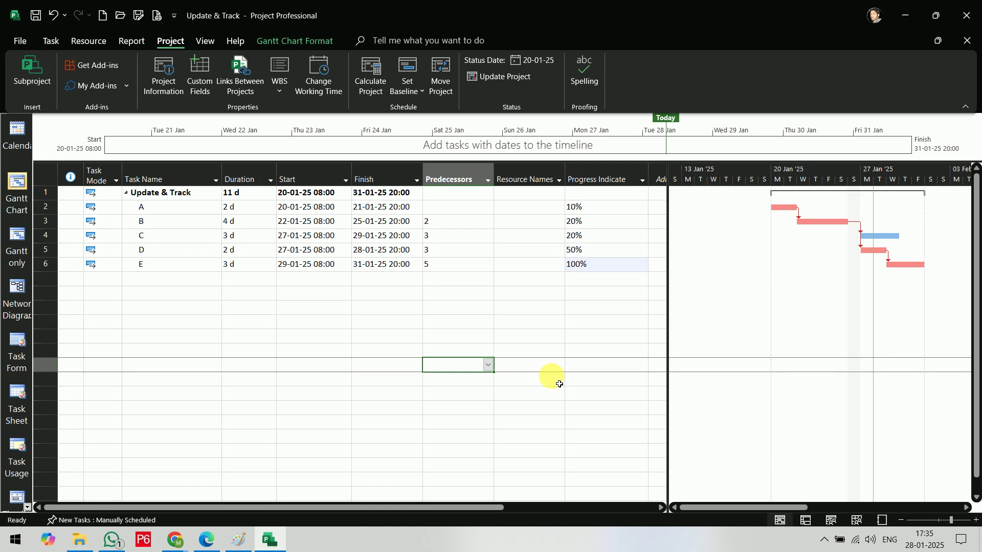
# Switch to the course outline PDF in Edge, tick Graphical Indicator In Custom Field in green and box "Graphical Indicator" in purple.
pyautogui.click(206, 540)
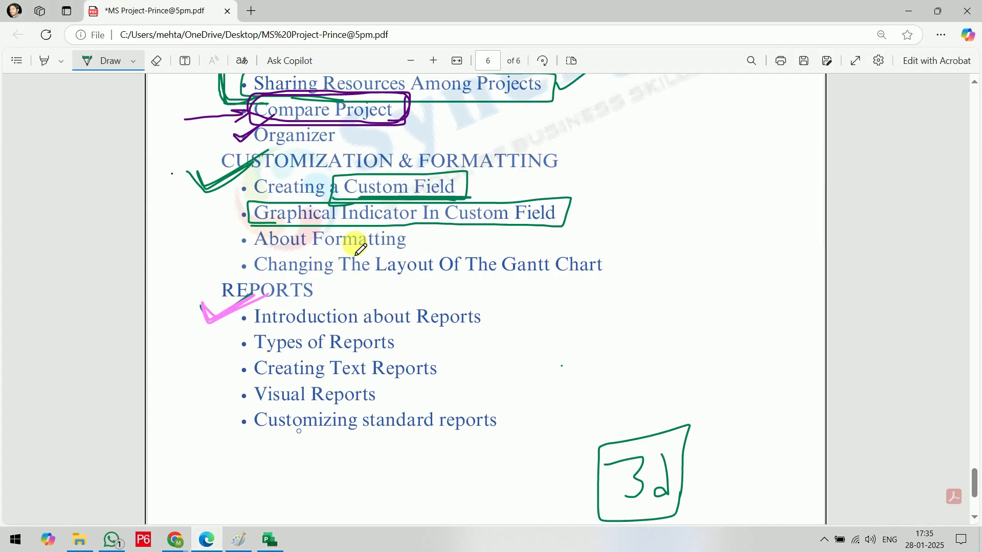
pyautogui.moveTo(224, 201); pyautogui.dragTo(277, 184)
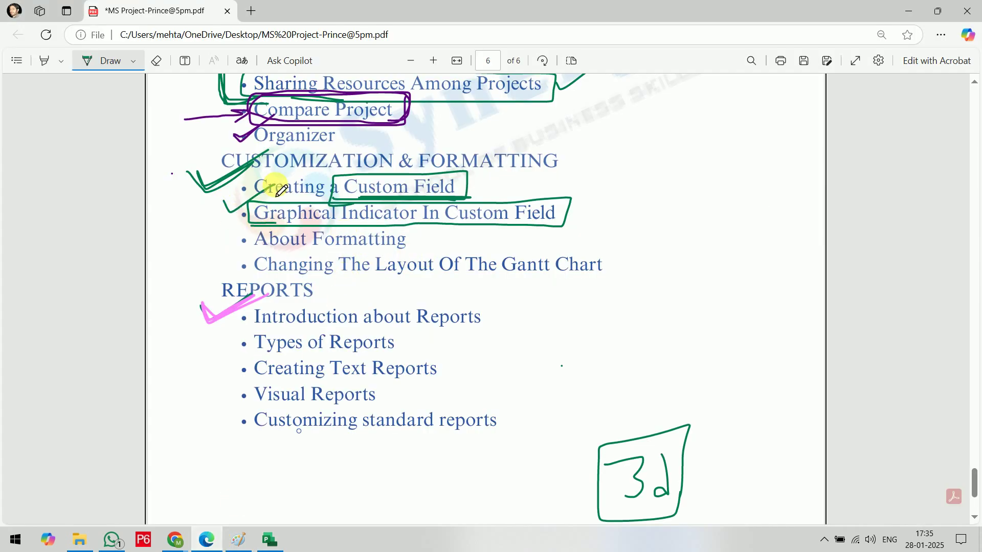
pyautogui.click(133, 61)
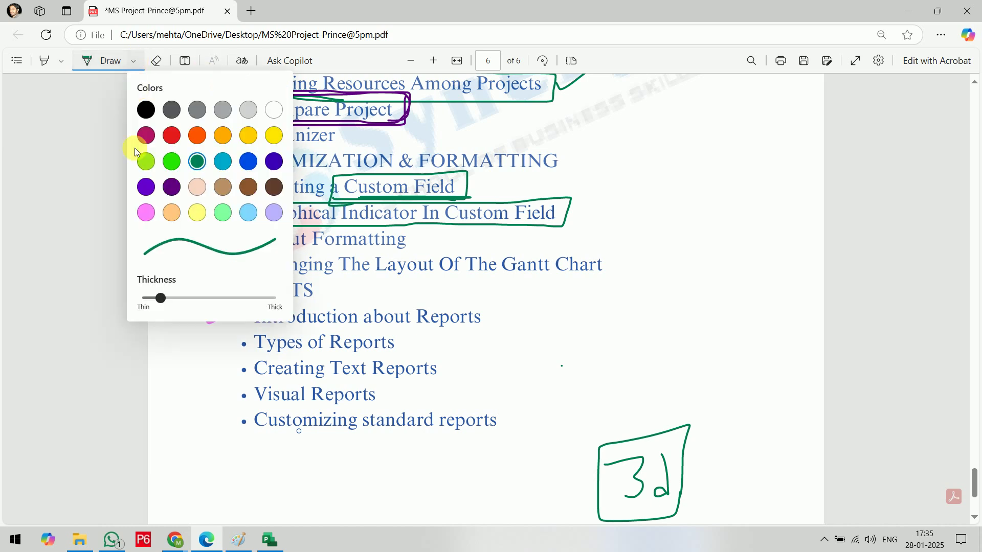
pyautogui.click(171, 188)
pyautogui.moveTo(405, 231)
pyautogui.mouseDown()
pyautogui.moveTo(421, 217)
pyautogui.moveTo(287, 191)
pyautogui.moveTo(256, 217)
pyautogui.moveTo(407, 227)
pyautogui.moveTo(335, 205)
pyautogui.mouseUp()
# In green ink, tick About Formatting and box, underline and tick Changing The Layout Of The Gantt Chart.
pyautogui.click(127, 65)
pyautogui.click(136, 64)
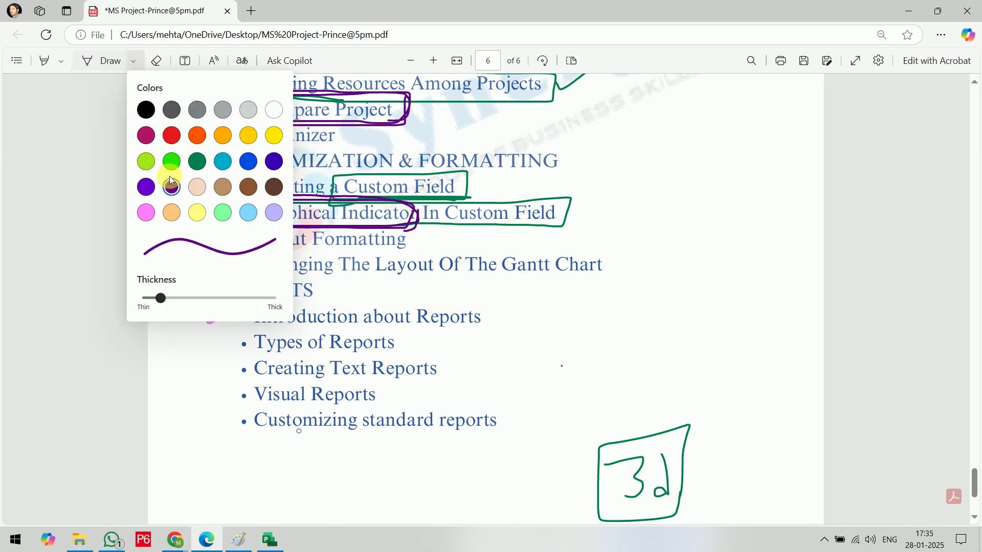
pyautogui.click(198, 161)
pyautogui.click(530, 278)
pyautogui.moveTo(404, 278)
pyautogui.mouseDown()
pyautogui.moveTo(614, 263)
pyautogui.moveTo(370, 252)
pyautogui.moveTo(213, 281)
pyautogui.moveTo(492, 290)
pyautogui.mouseUp()
pyautogui.moveTo(229, 246)
pyautogui.mouseDown()
pyautogui.moveTo(271, 229)
pyautogui.moveTo(238, 270)
pyautogui.mouseUp()
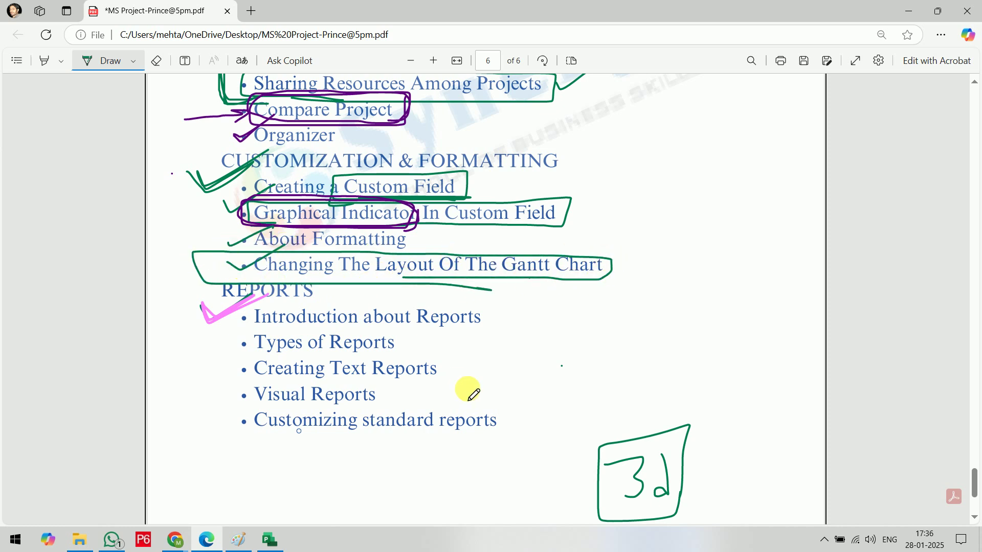
# Switch to Microsoft Project, widen the Gantt chart area and turn off critical task bars.
pyautogui.click(274, 539)
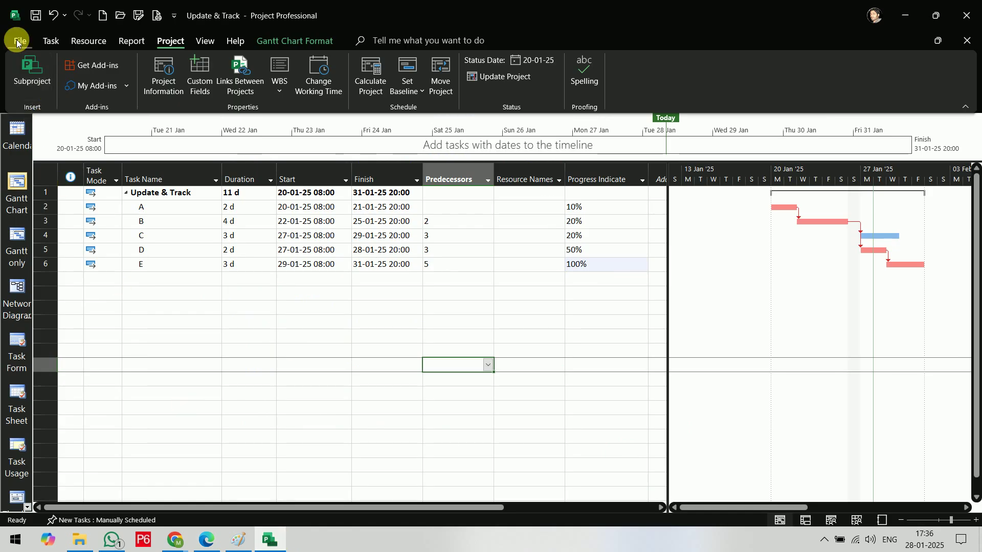
pyautogui.click(301, 41)
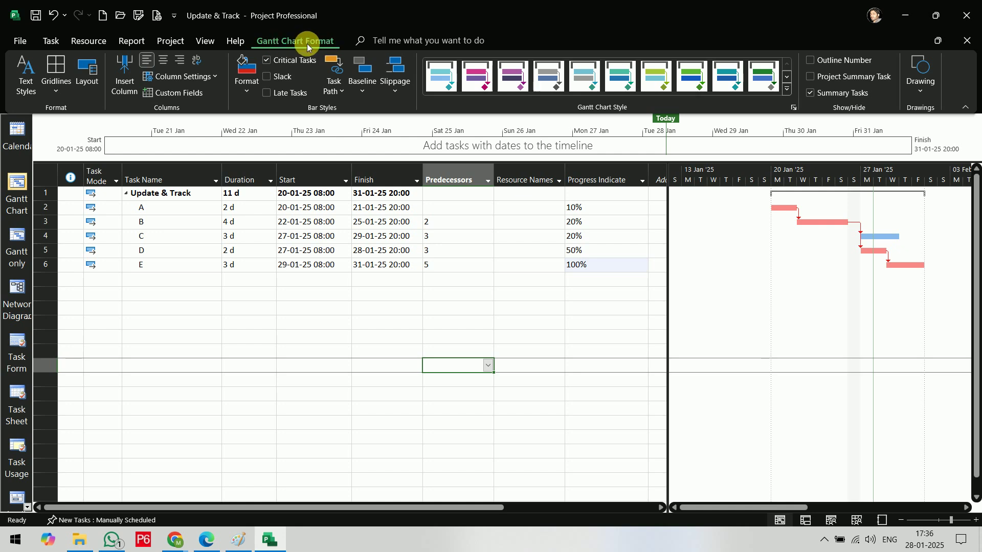
pyautogui.moveTo(675, 294); pyautogui.dragTo(532, 303)
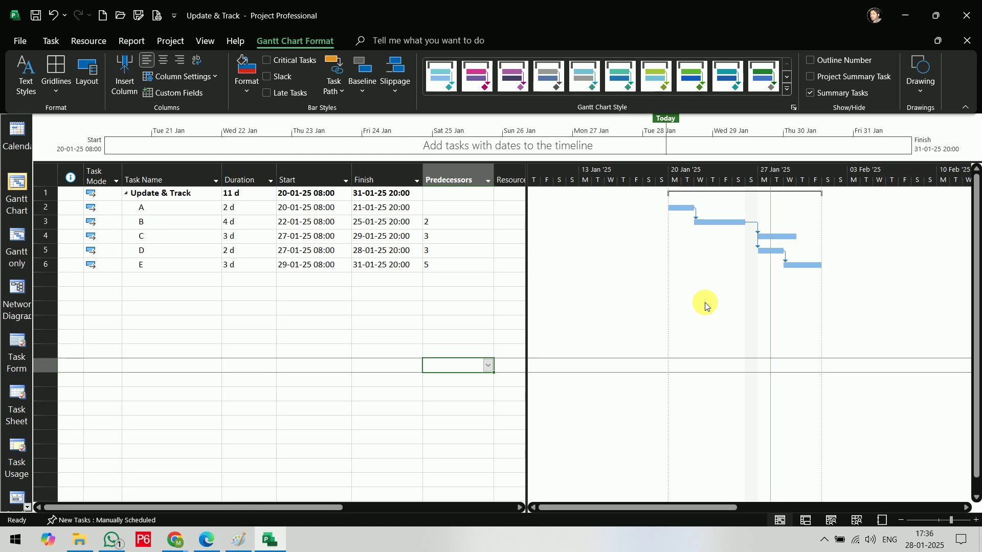
# Examine the bar style definitions for the Gantt chart, from the Task row down to the Progress rows.
pyautogui.click(247, 90)
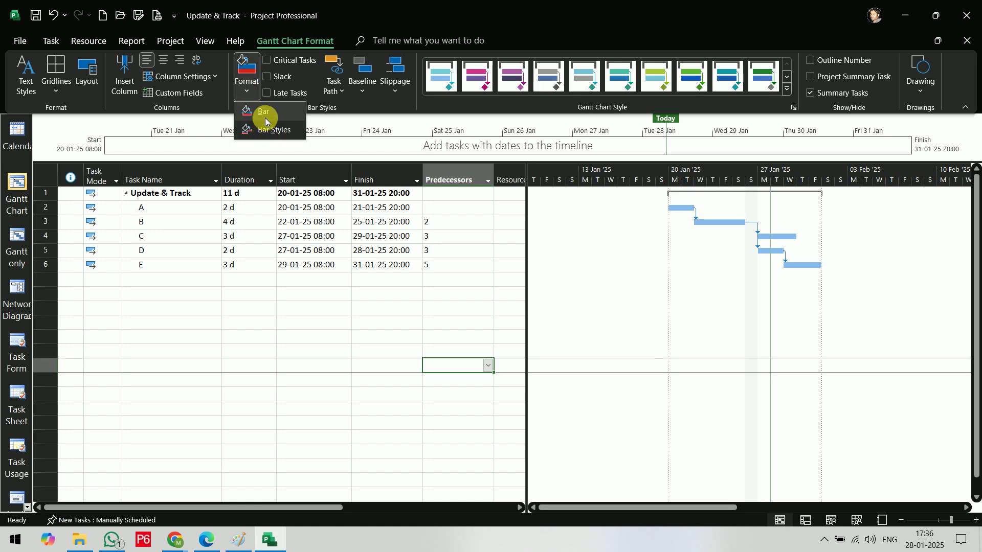
pyautogui.click(332, 189)
pyautogui.click(247, 85)
pyautogui.click(260, 133)
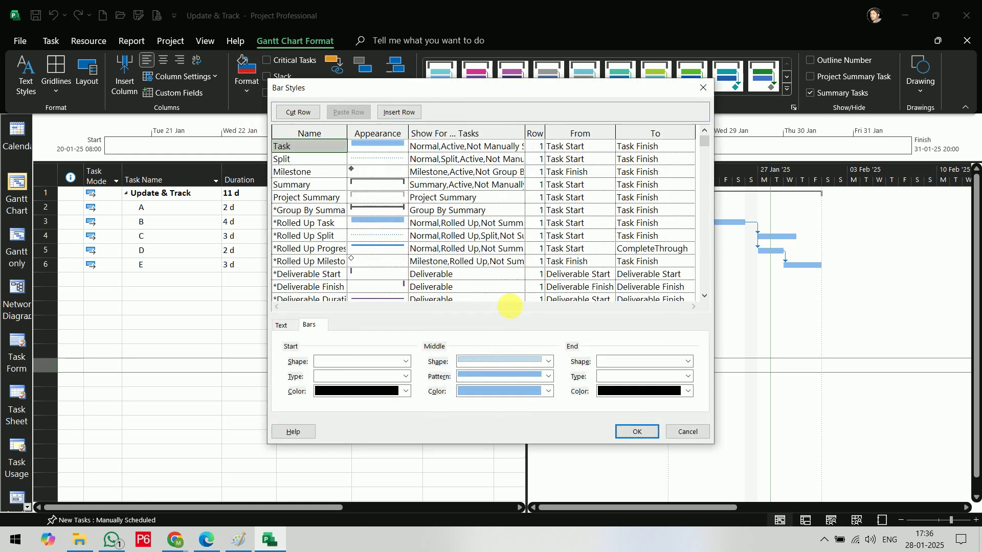
pyautogui.moveTo(424, 93); pyautogui.dragTo(356, 116)
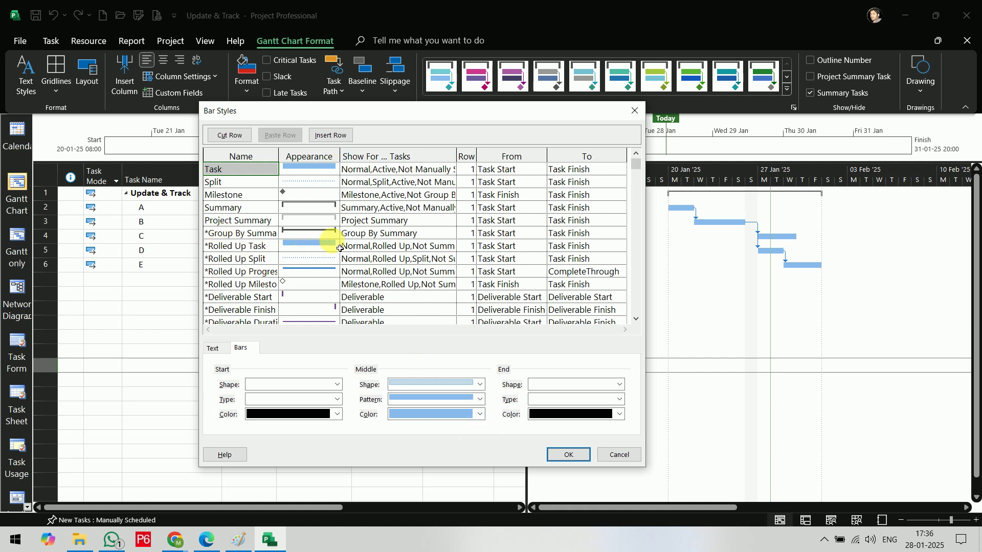
pyautogui.moveTo(635, 171); pyautogui.dragTo(634, 194)
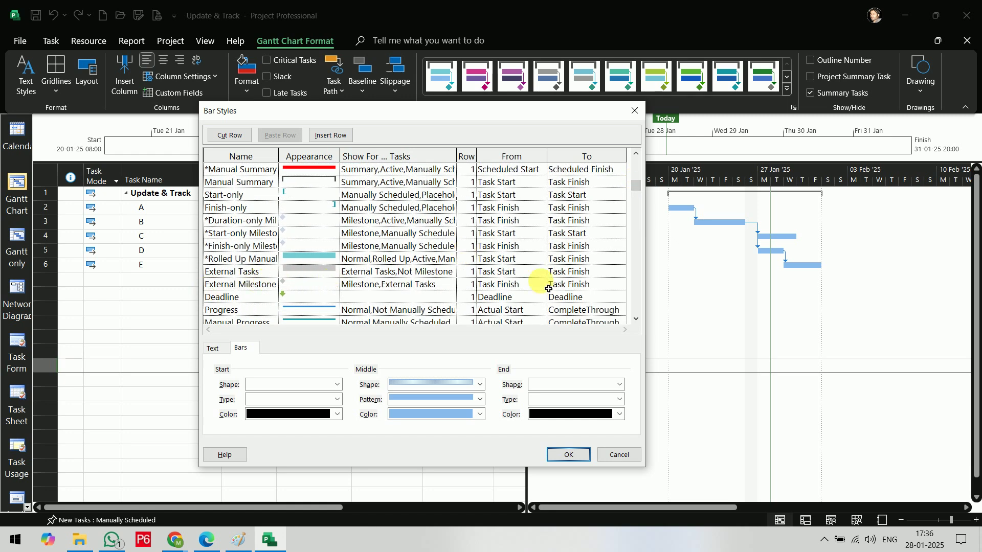
pyautogui.moveTo(633, 192); pyautogui.dragTo(633, 158)
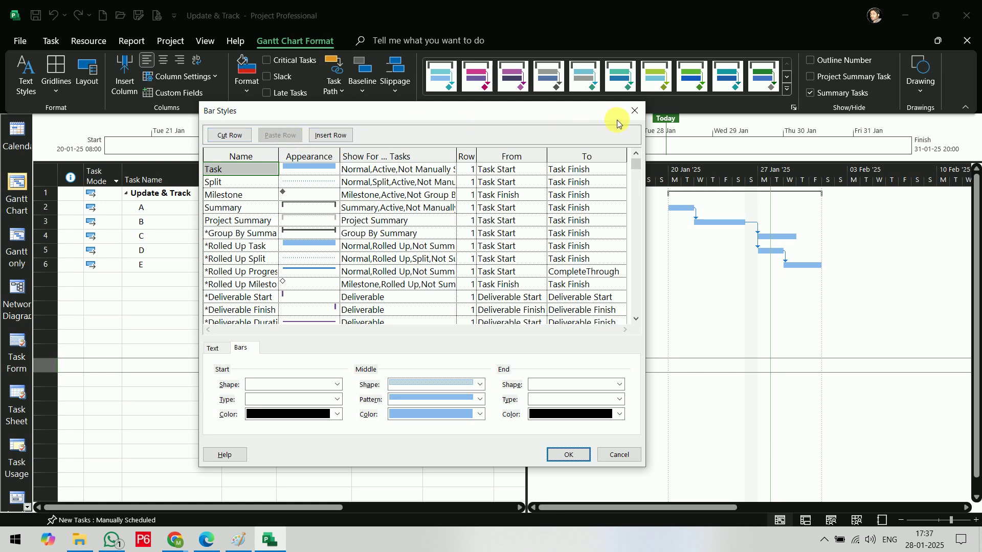
pyautogui.click(635, 111)
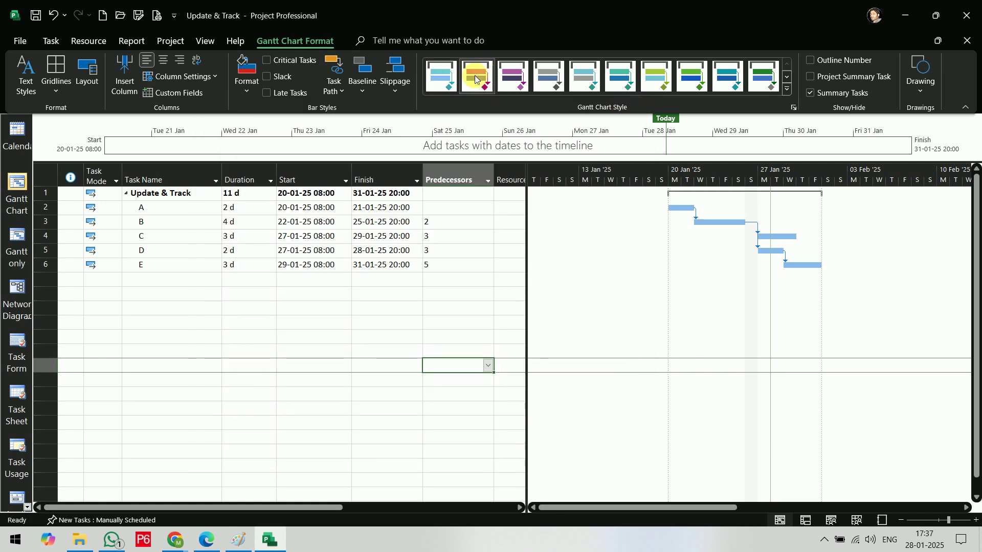
# Try several Gantt chart styles and end with the one that gives the task bars a medium blue color.
pyautogui.click(516, 76)
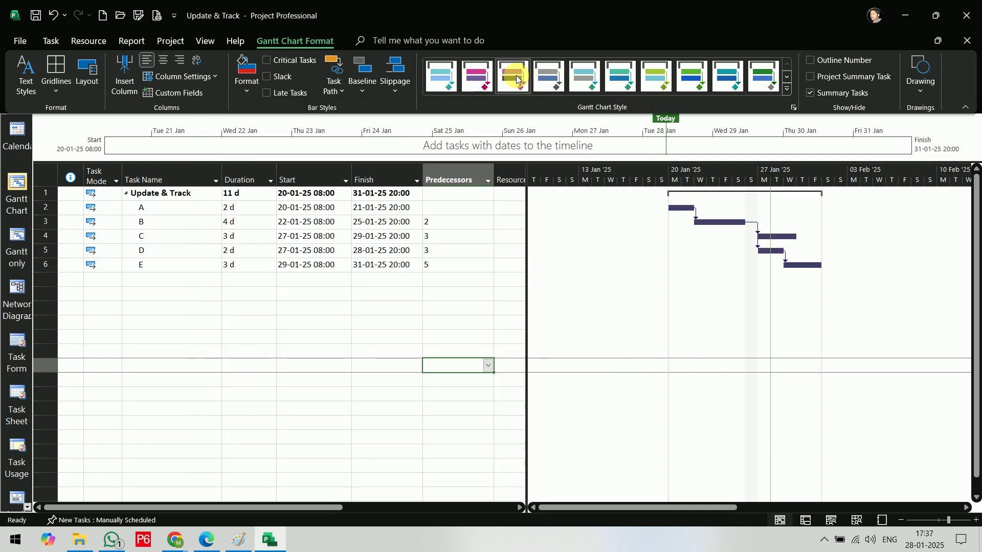
pyautogui.click(622, 78)
pyautogui.click(660, 77)
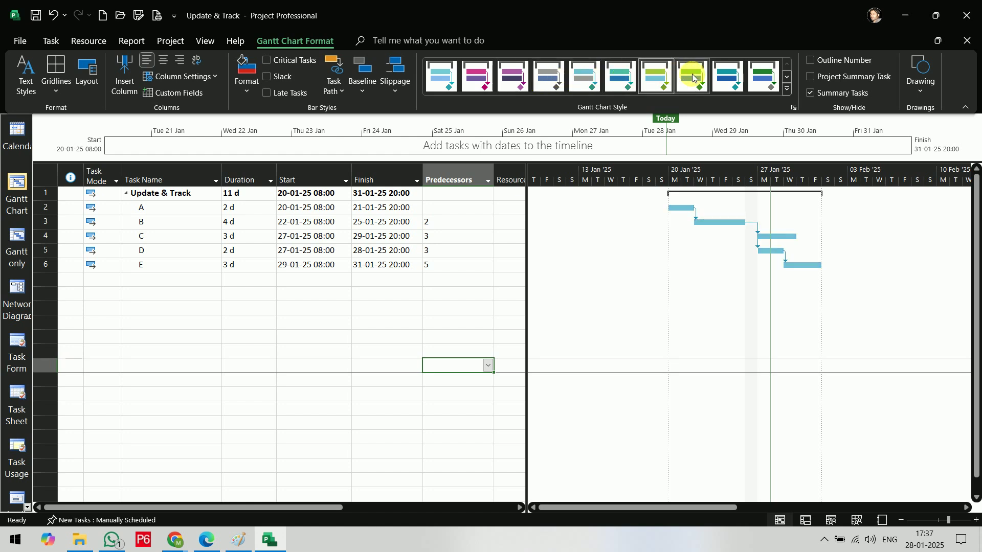
pyautogui.click(693, 78)
pyautogui.click(765, 76)
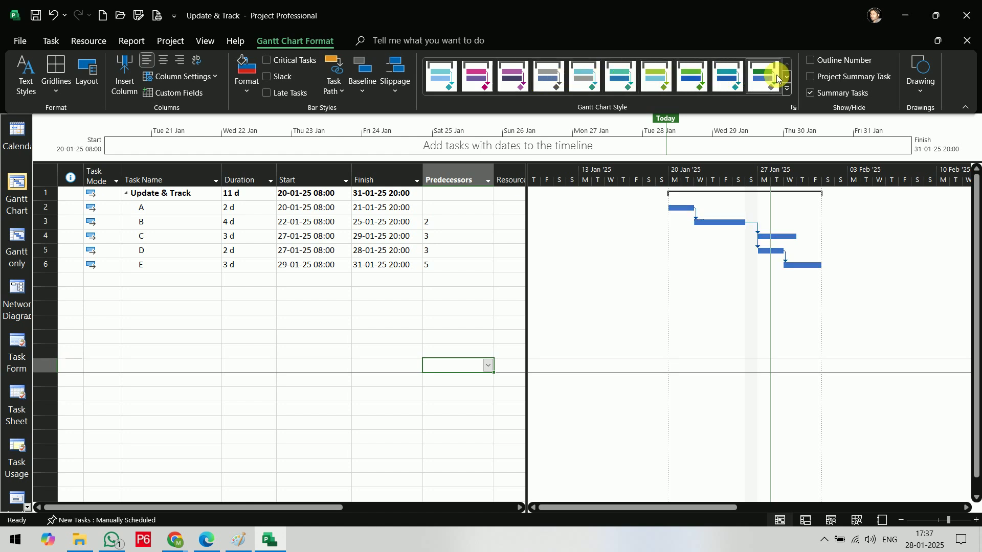
# Try showing outline numbers in front of the task names and hide them again.
pyautogui.click(848, 62)
pyautogui.click(849, 62)
pyautogui.click(849, 61)
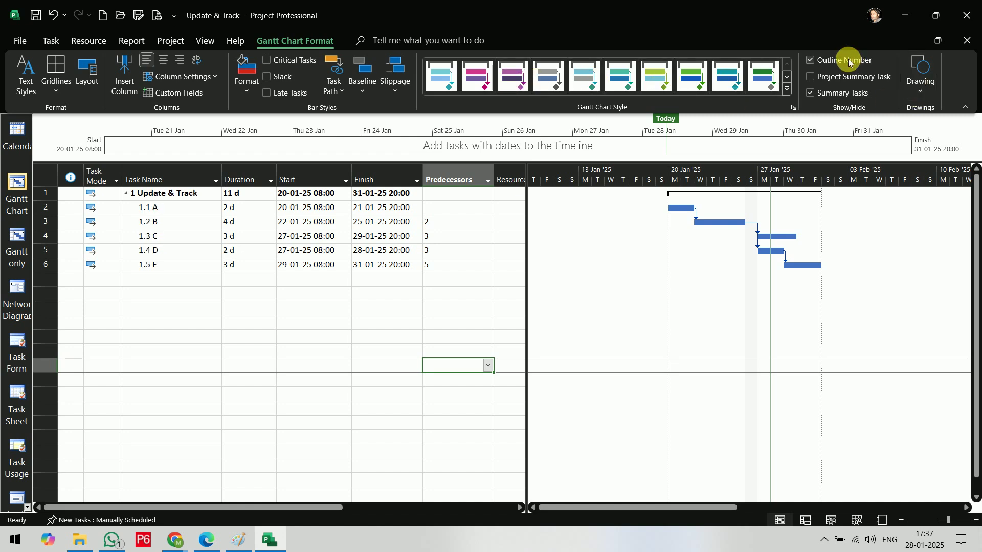
pyautogui.click(848, 61)
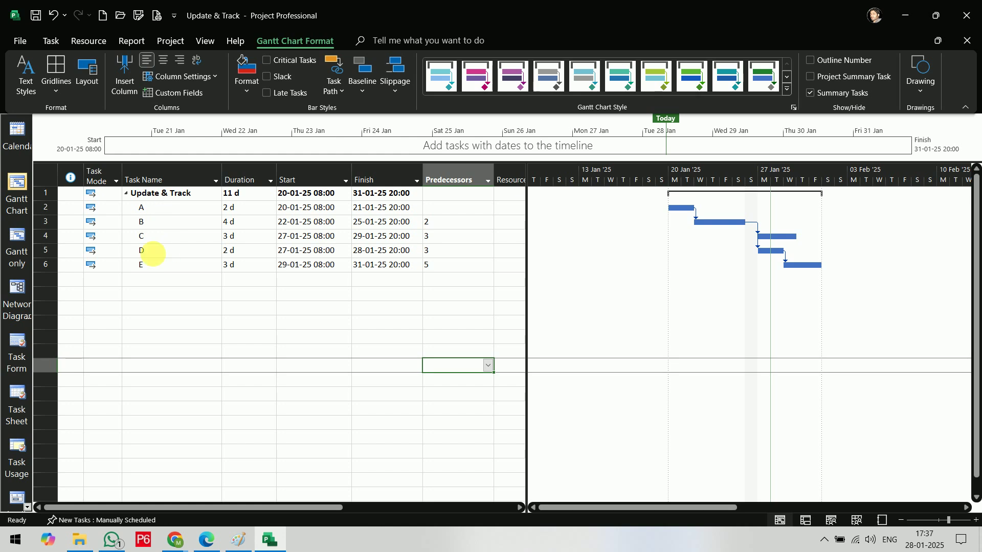
pyautogui.click(840, 61)
pyautogui.click(840, 61)
pyautogui.click(840, 61)
pyautogui.click(840, 61)
# Try showing the project summary task above the Update & Track row and hide it again.
pyautogui.click(837, 78)
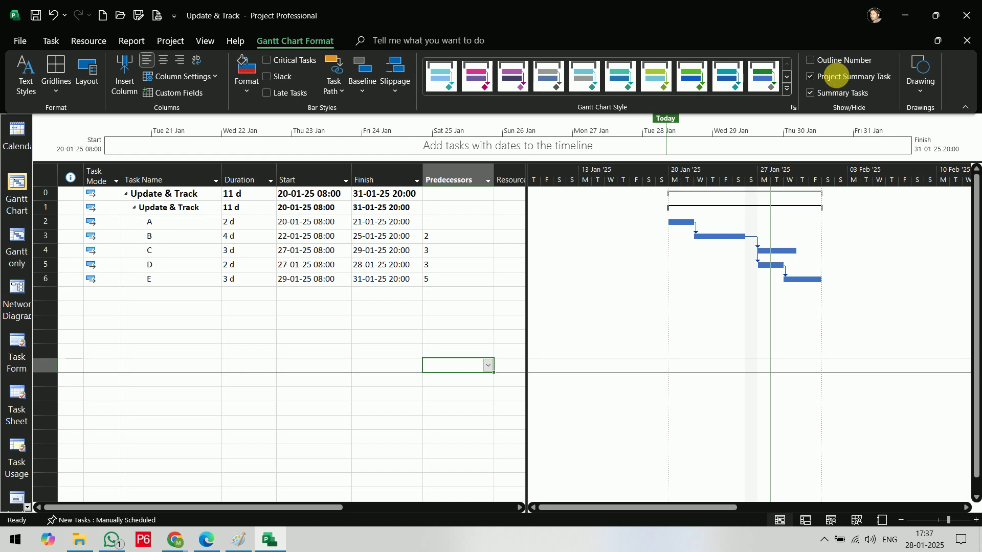
pyautogui.click(837, 78)
pyautogui.click(837, 78)
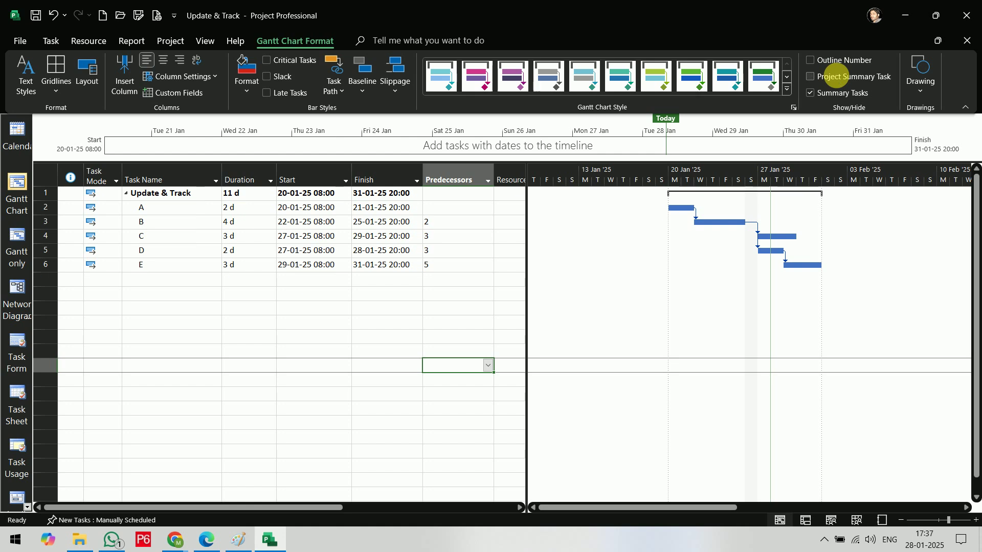
pyautogui.click(838, 77)
pyautogui.click(837, 78)
pyautogui.click(837, 78)
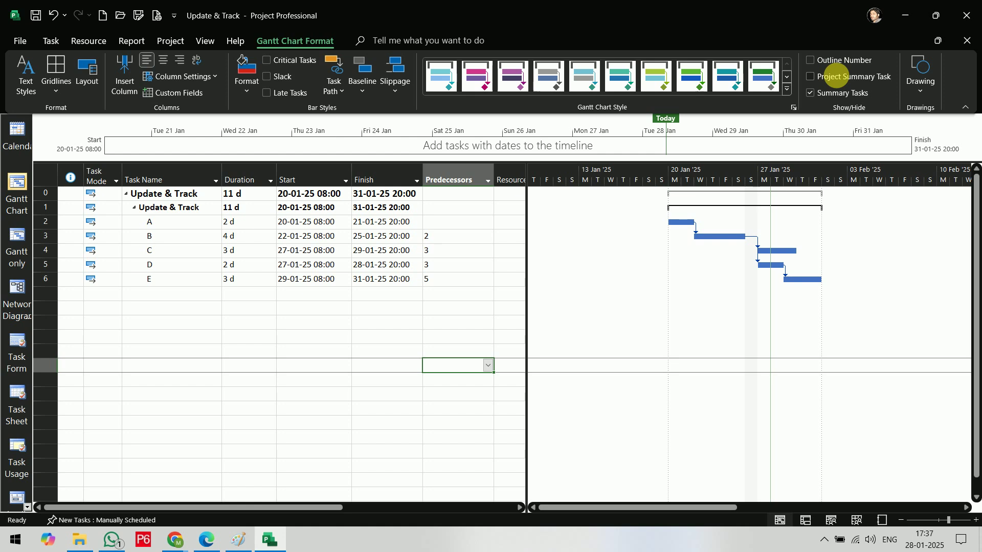
pyautogui.click(837, 77)
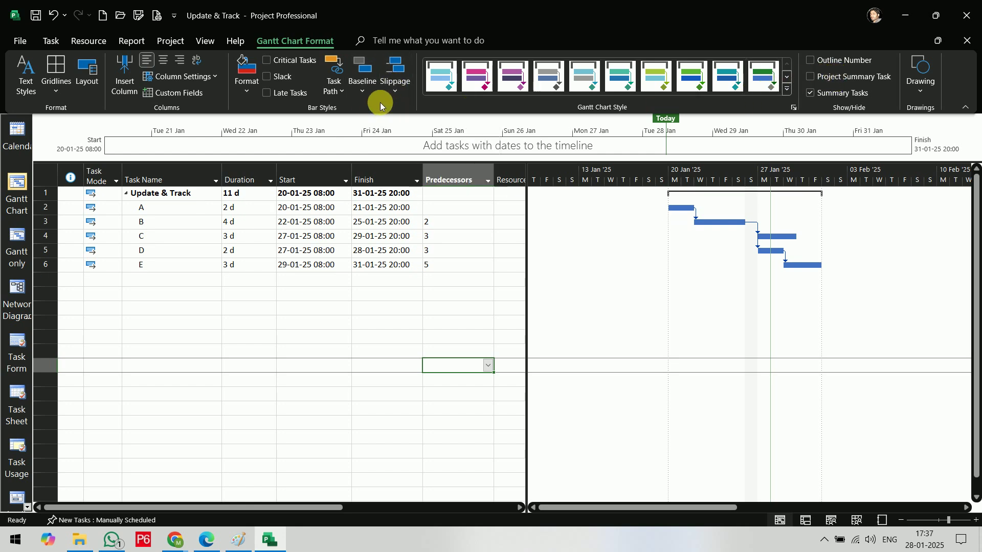
# Show the Baseline bars in the Gantt chart and check the baseline selection among the show/hide bar styles.
pyautogui.click(362, 83)
pyautogui.click(375, 111)
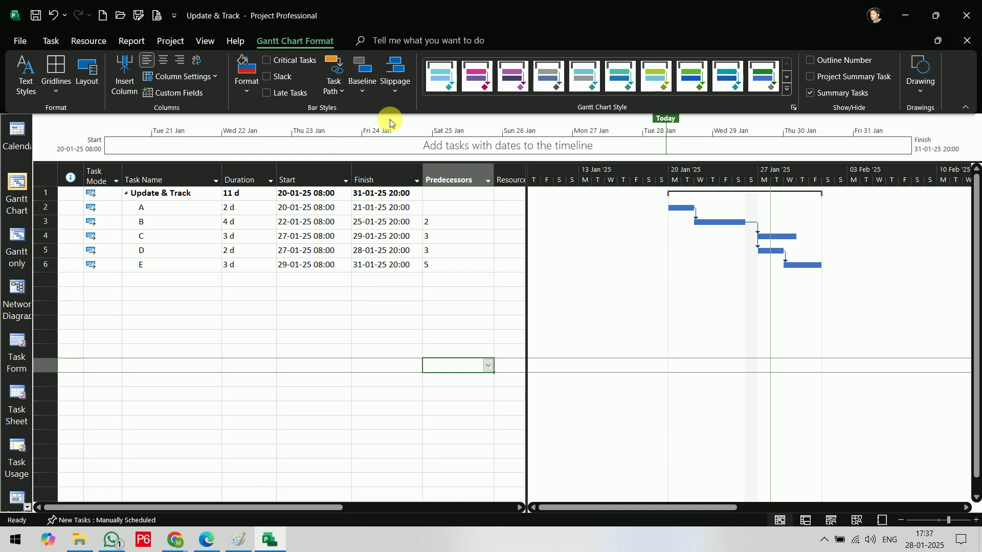
pyautogui.rightClick(643, 307)
pyautogui.moveTo(723, 397)
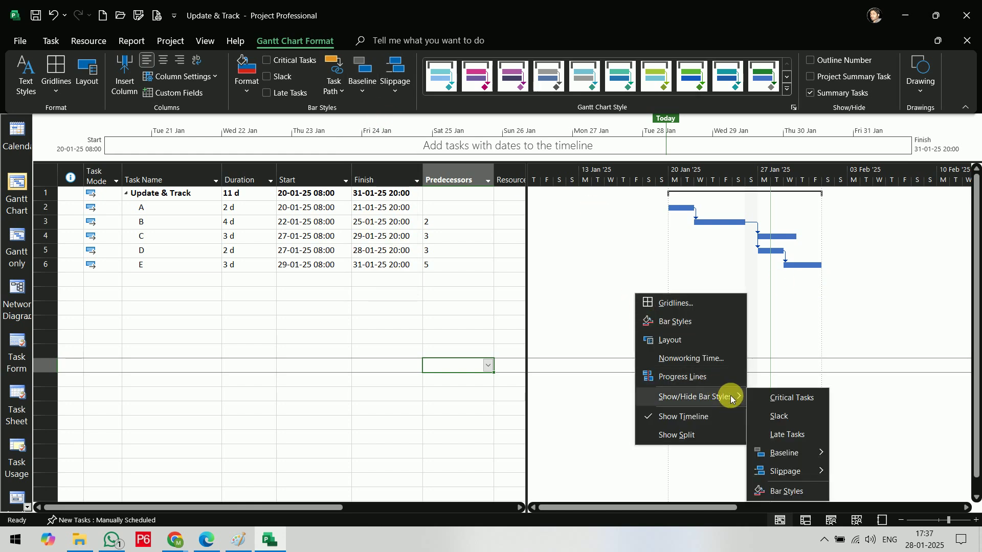
pyautogui.moveTo(801, 451)
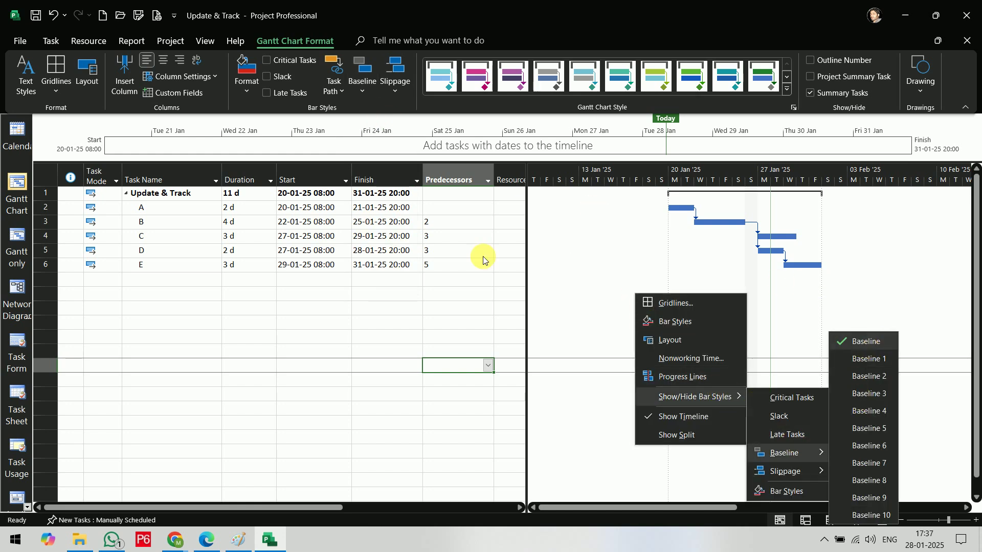
pyautogui.click(599, 228)
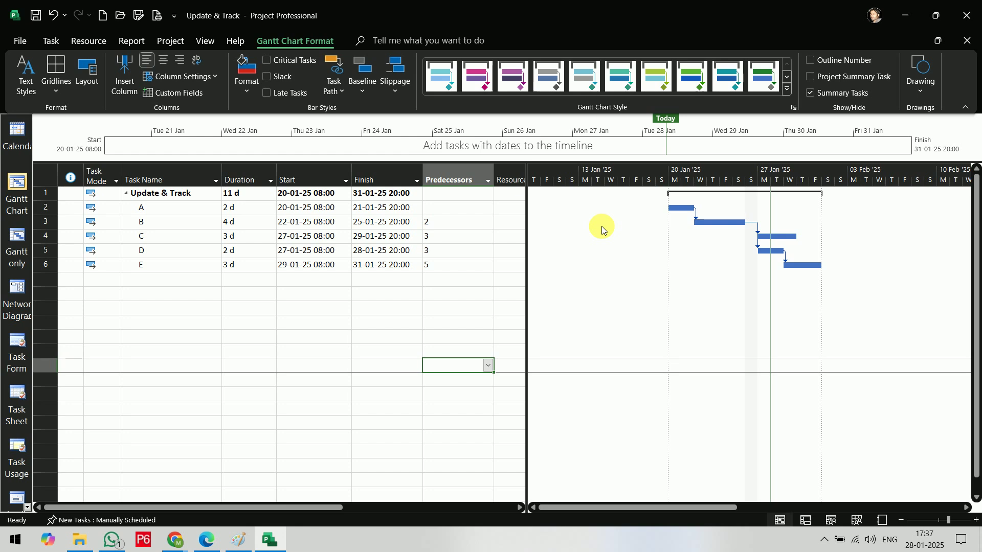
# Turn on task path highlighting for Predecessors and Driven Successors, trying Successors as well.
pyautogui.click(333, 81)
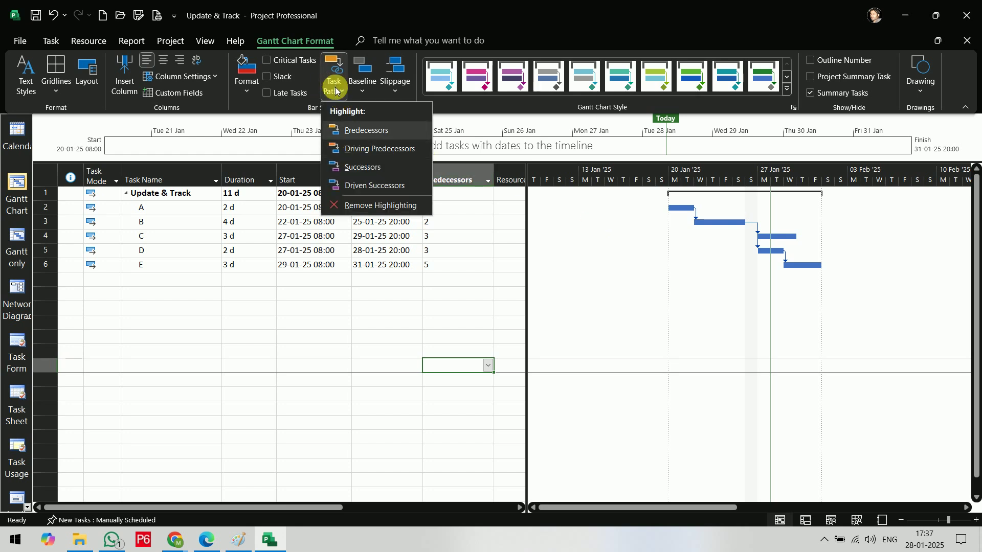
pyautogui.click(356, 132)
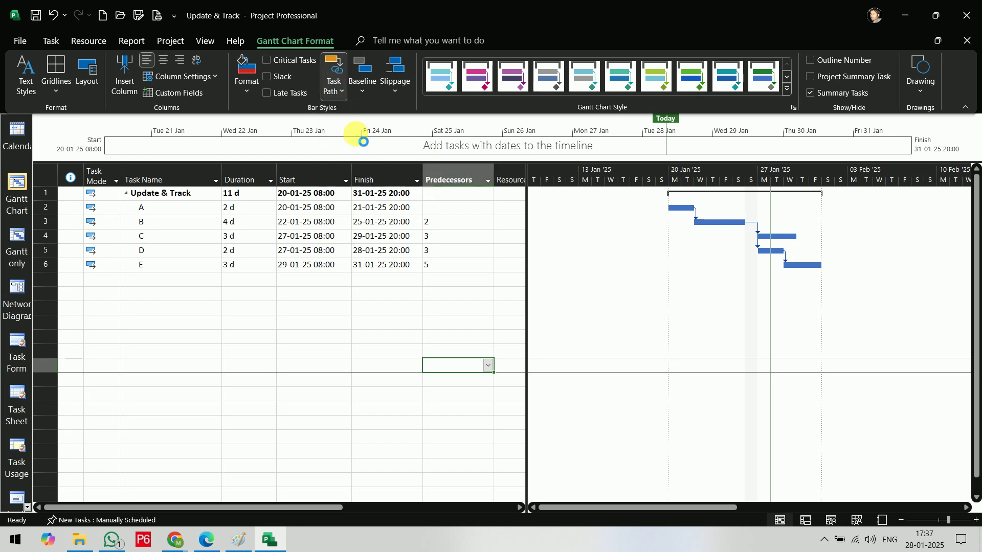
pyautogui.click(333, 82)
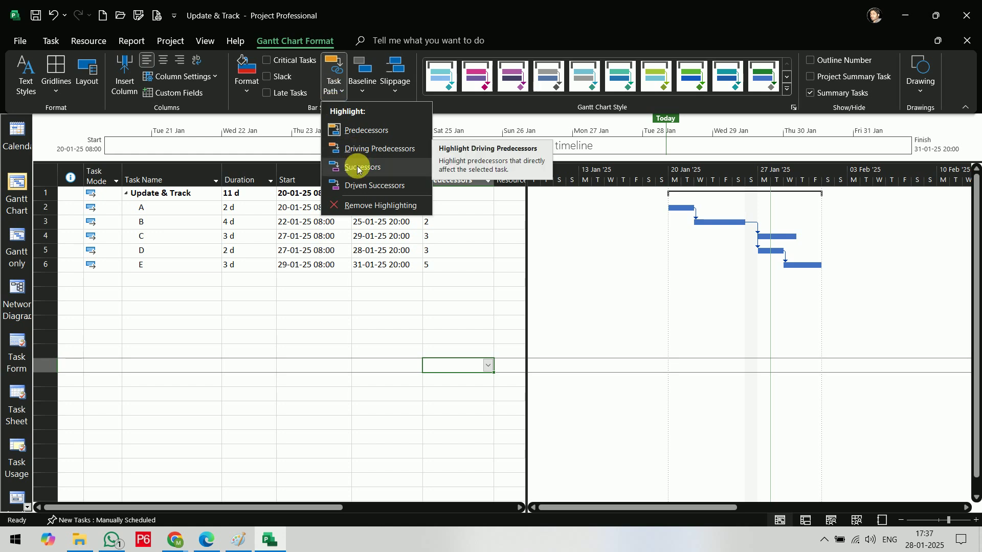
pyautogui.click(360, 168)
pyautogui.click(333, 80)
pyautogui.click(375, 171)
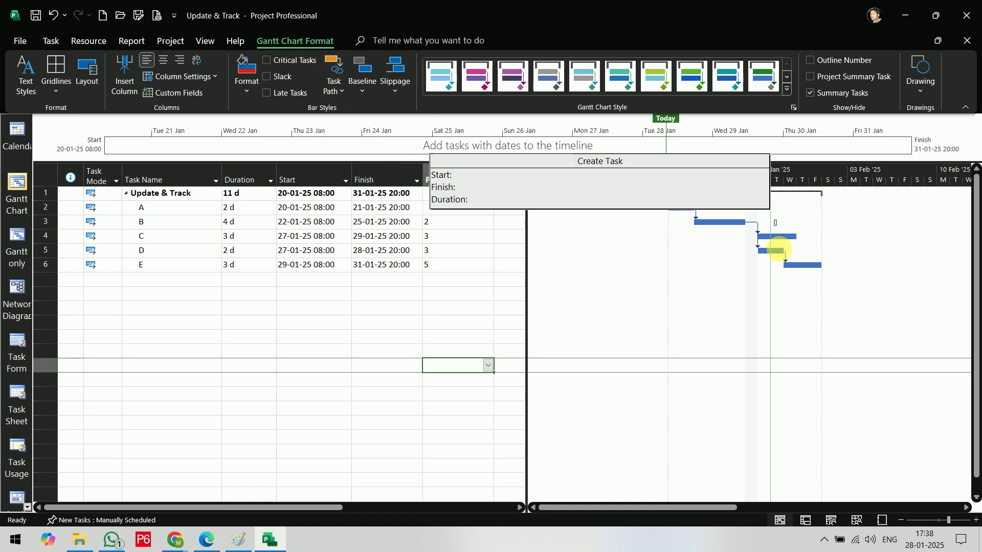
pyautogui.click(337, 97)
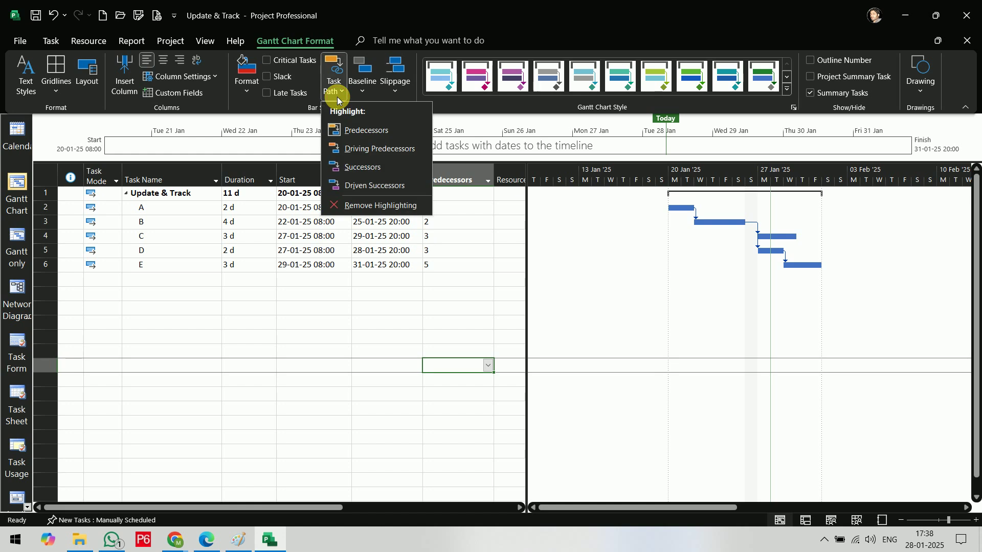
pyautogui.click(360, 186)
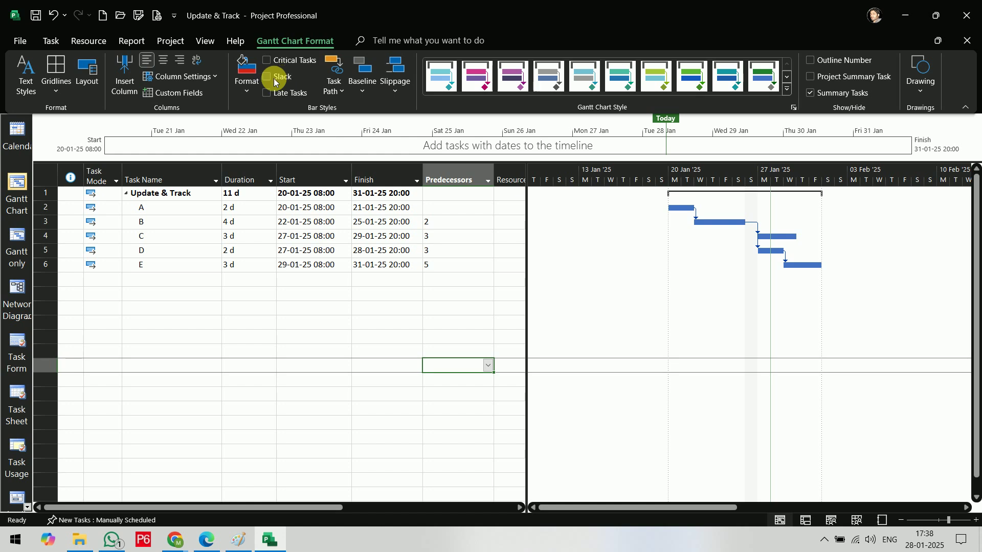
# Check the column settings options and the items whose text style can be changed in Text Styles.
pyautogui.click(207, 77)
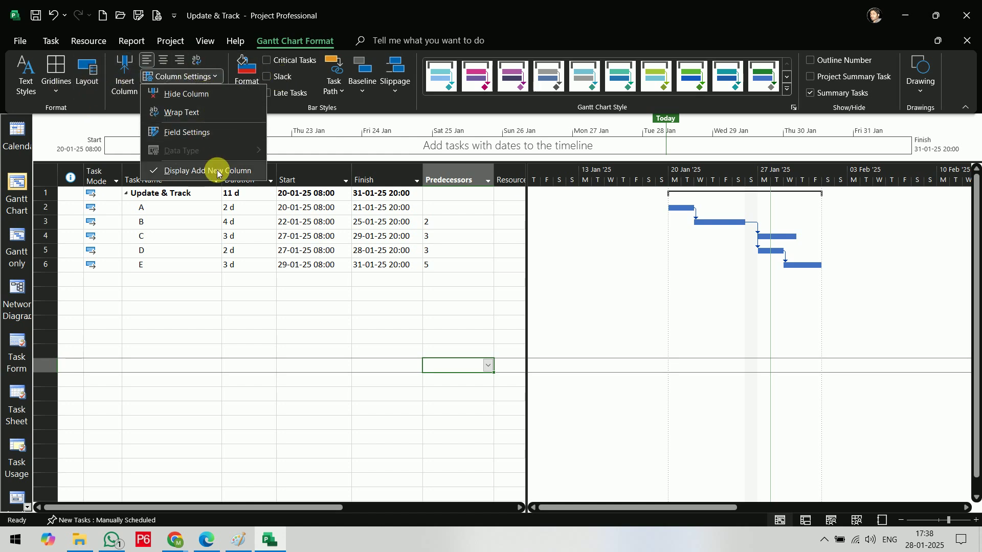
pyautogui.click(187, 76)
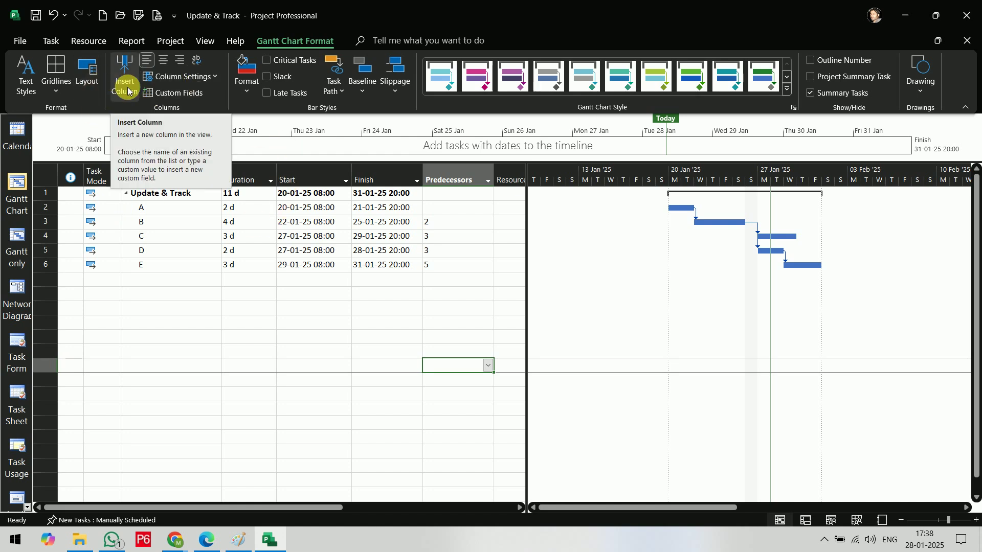
pyautogui.click(29, 82)
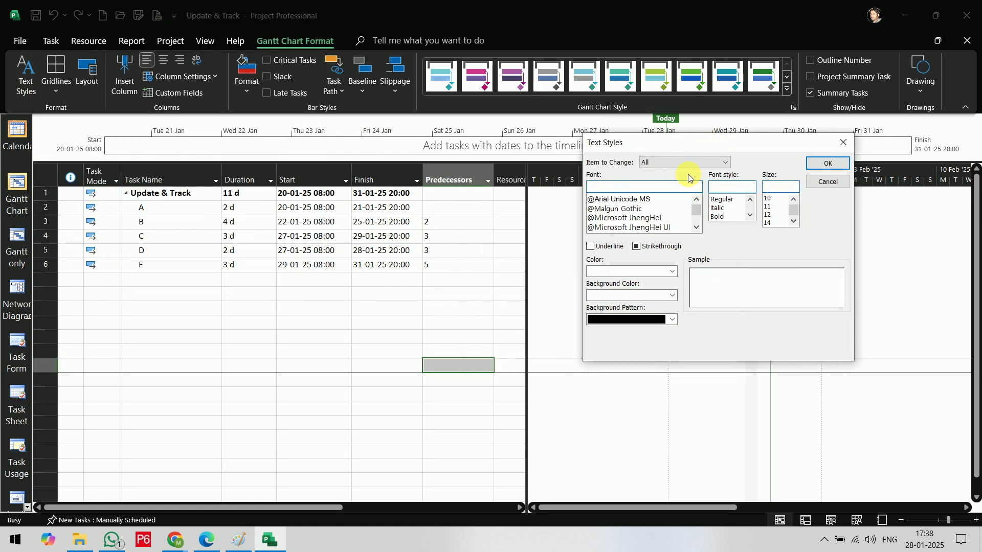
pyautogui.click(692, 165)
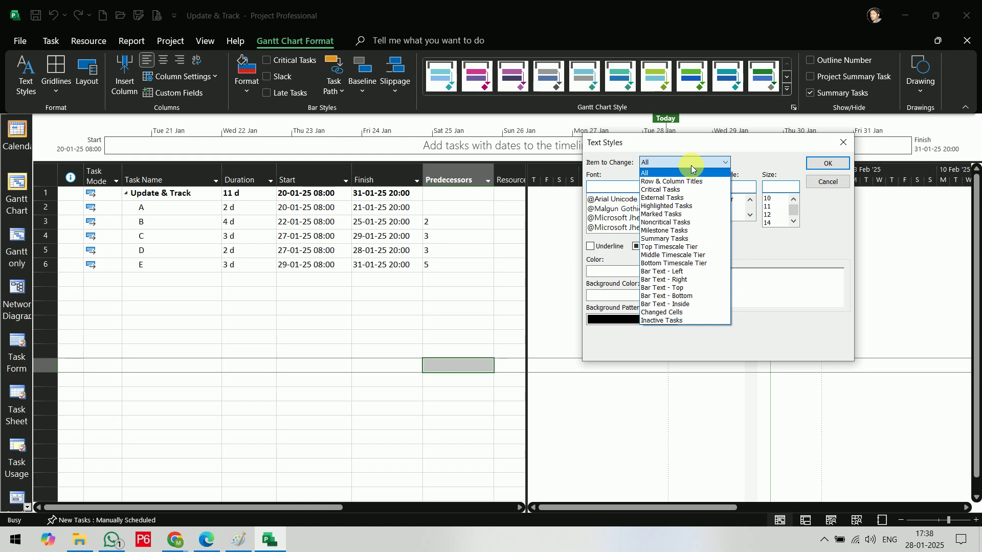
pyautogui.click(691, 165)
# Try finding a font for all text by entering "imp" in Text Styles, browse the font list and clear the entry.
pyautogui.scroll(-3, 637, 209)
pyautogui.write('imp')
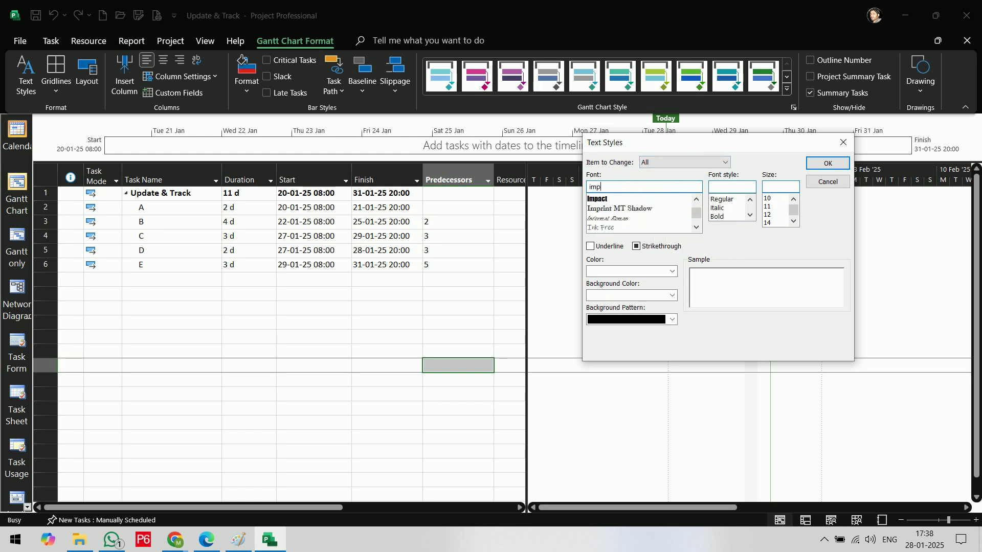
pyautogui.scroll(4, 636, 227)
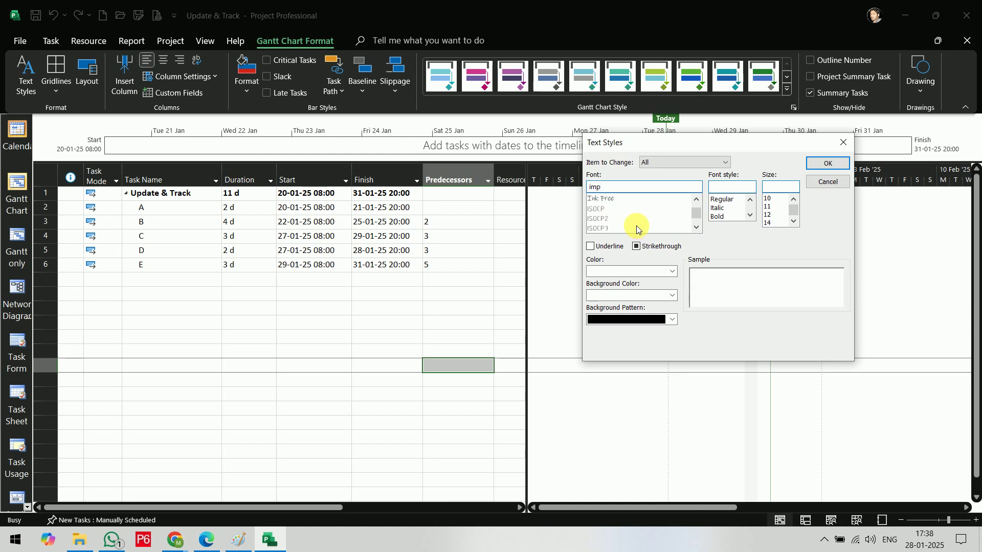
pyautogui.scroll(2, 637, 229)
pyautogui.scroll(6, 637, 229)
pyautogui.scroll(8, 636, 225)
pyautogui.press('BackSpace')
pyautogui.press('BackSpace')
pyautogui.press('BackSpace')
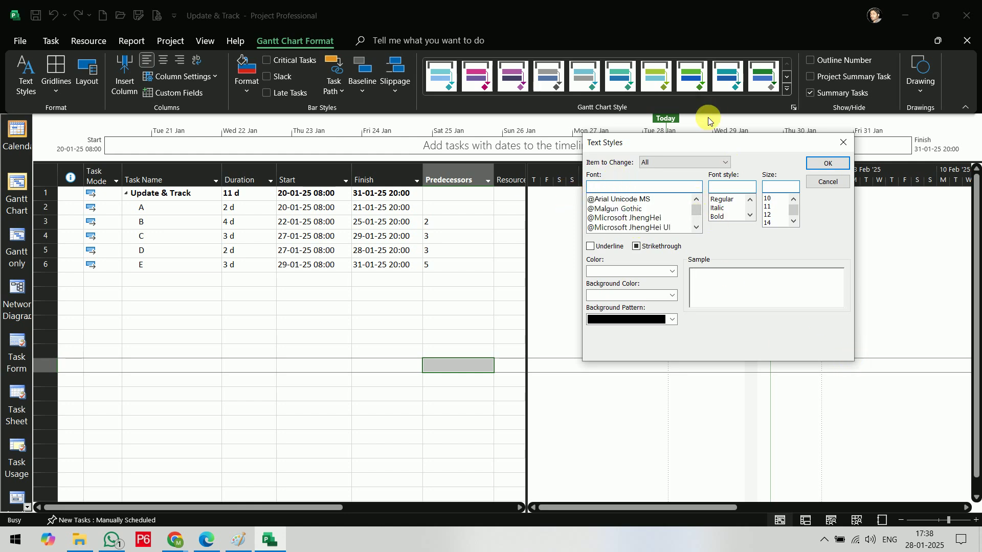
# Close Text Styles without changes and center the title of the Predecessors column in its field settings.
pyautogui.moveTo(700, 146); pyautogui.dragTo(526, 330)
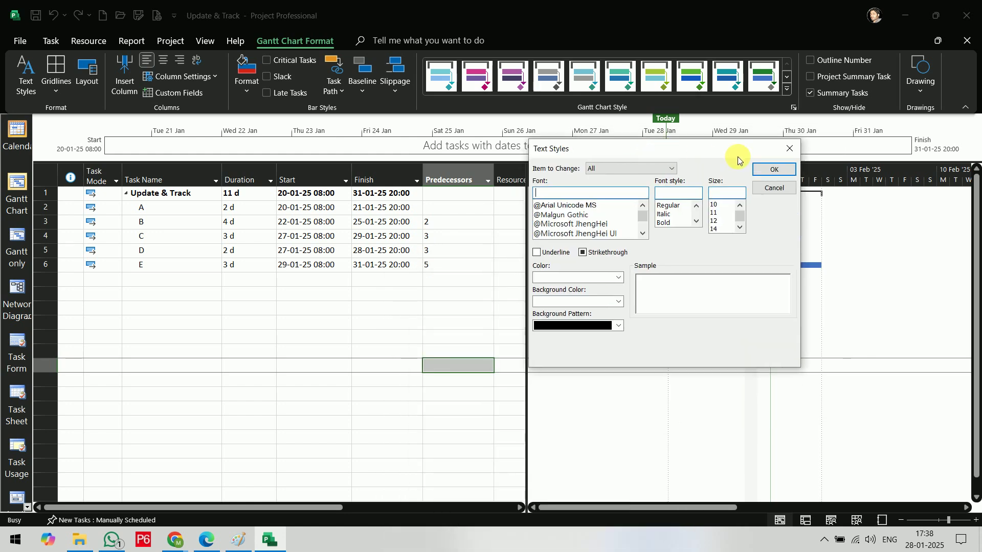
pyautogui.click(787, 157)
pyautogui.rightClick(463, 179)
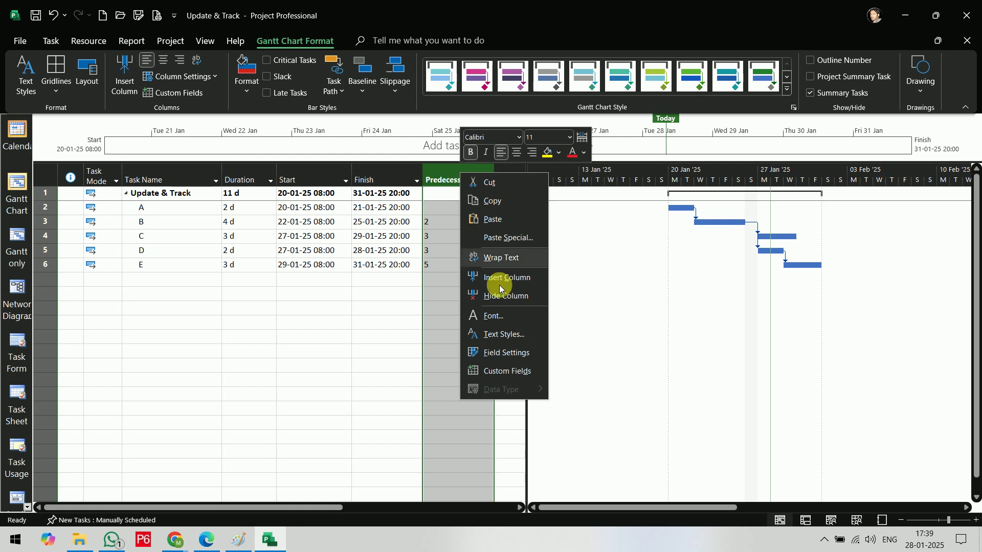
pyautogui.click(516, 356)
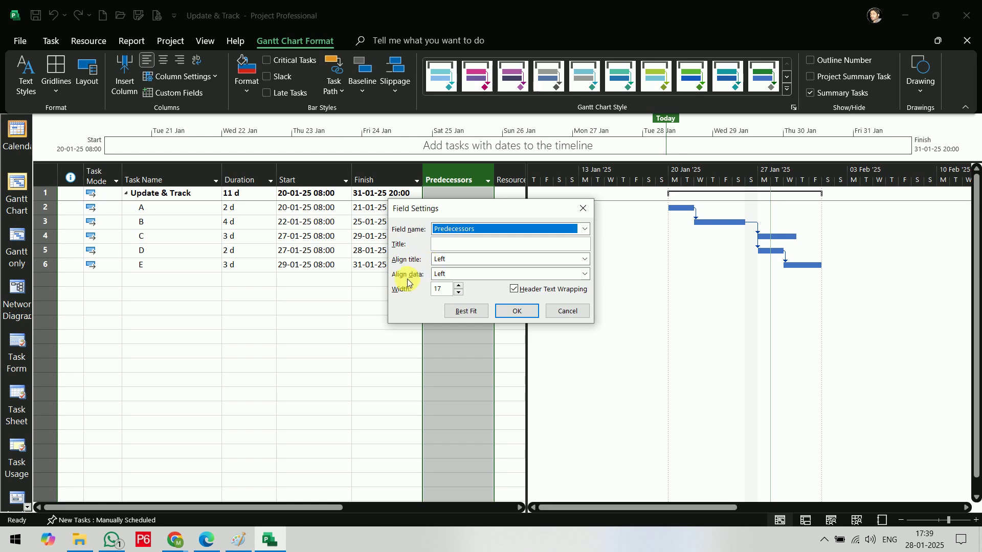
pyautogui.moveTo(405, 201); pyautogui.dragTo(166, 192)
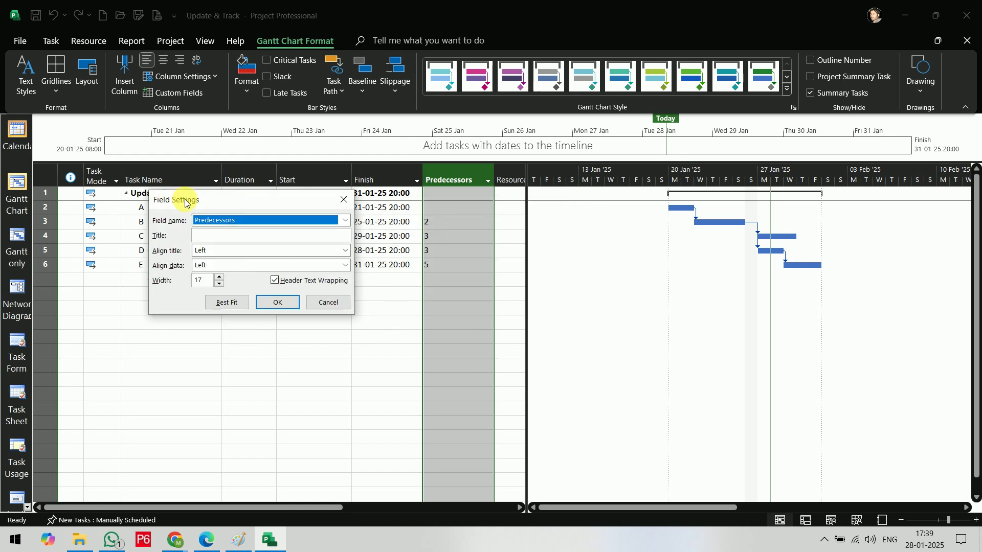
pyautogui.click(346, 255)
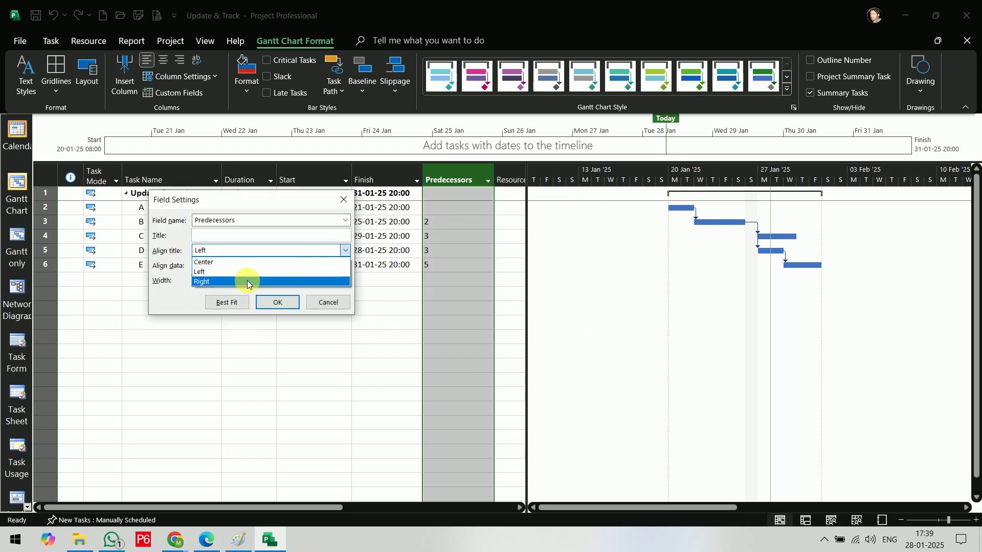
pyautogui.click(237, 265)
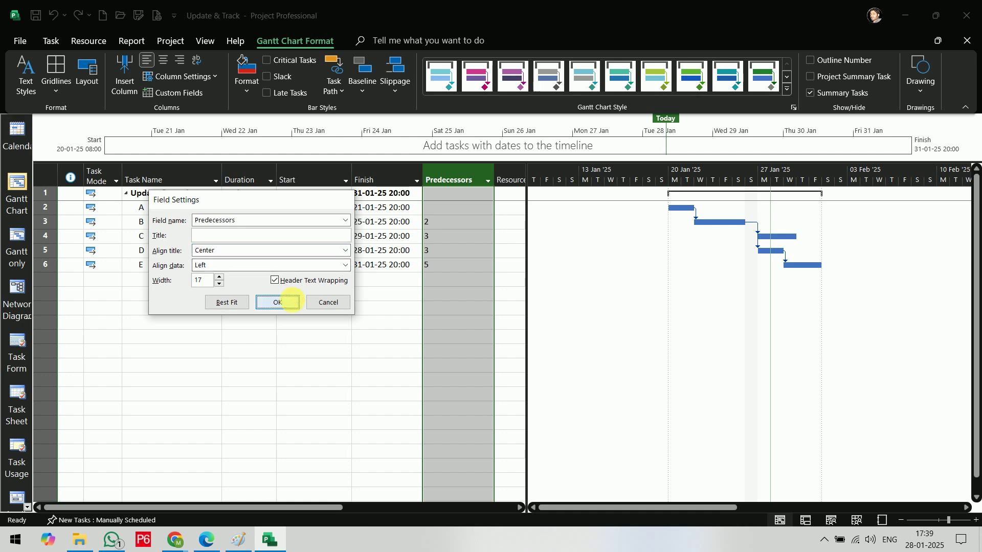
pyautogui.click(287, 302)
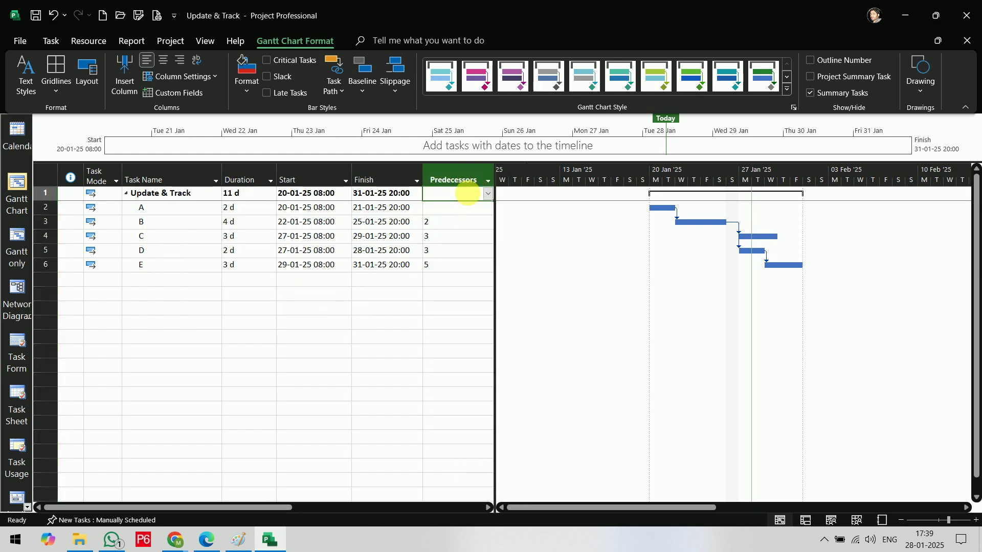
# Widen the task table area and center the data of the Predecessors column.
pyautogui.moveTo(502, 267); pyautogui.dragTo(603, 259)
pyautogui.rightClick(454, 174)
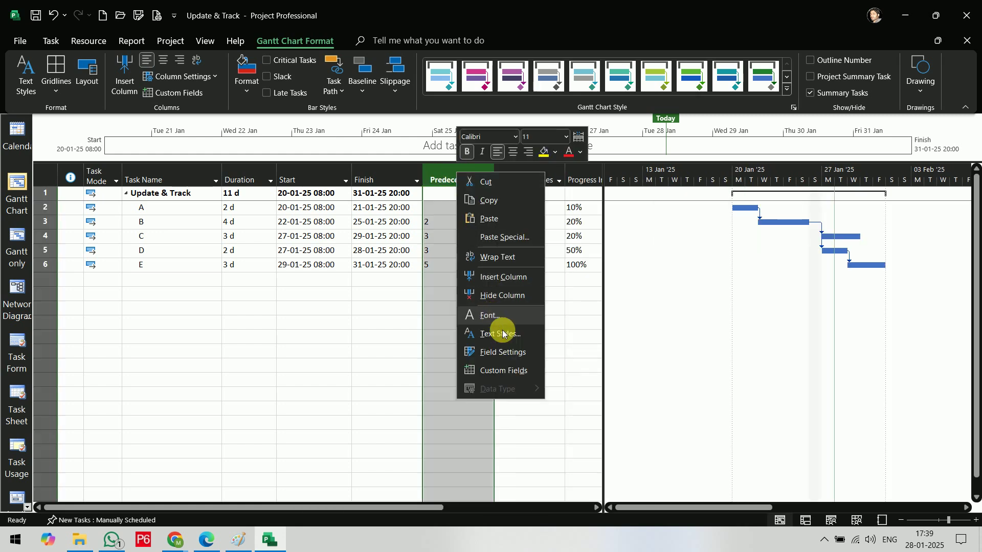
pyautogui.click(512, 351)
pyautogui.click(466, 272)
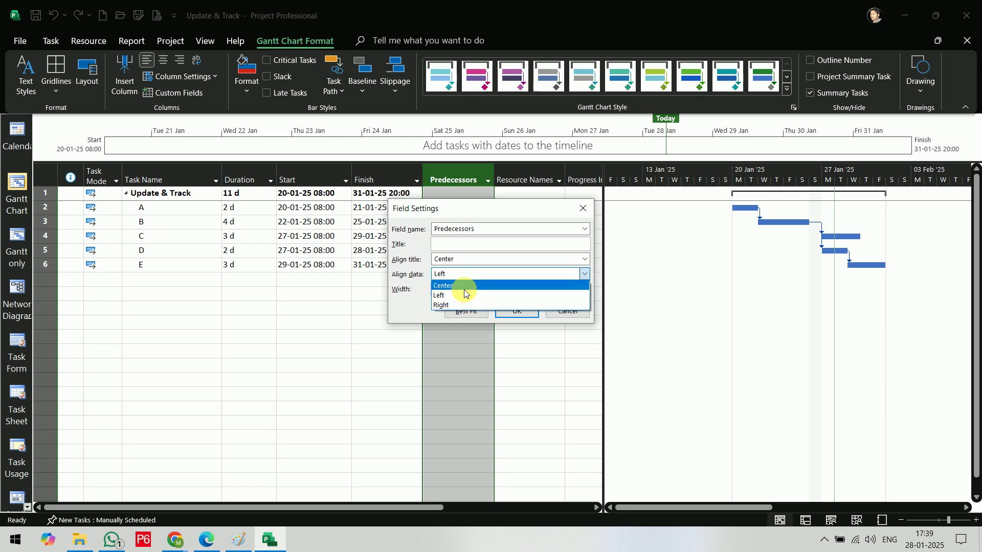
pyautogui.click(450, 285)
pyautogui.click(516, 312)
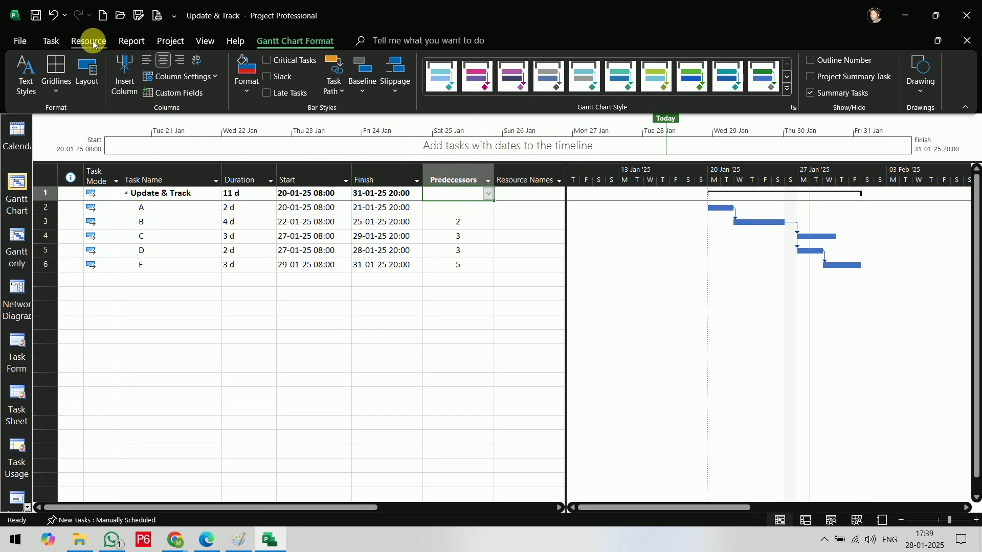
# Hide the Timeline, toggle the Task Form details pane on and off, and show the Timeline again.
pyautogui.click(204, 40)
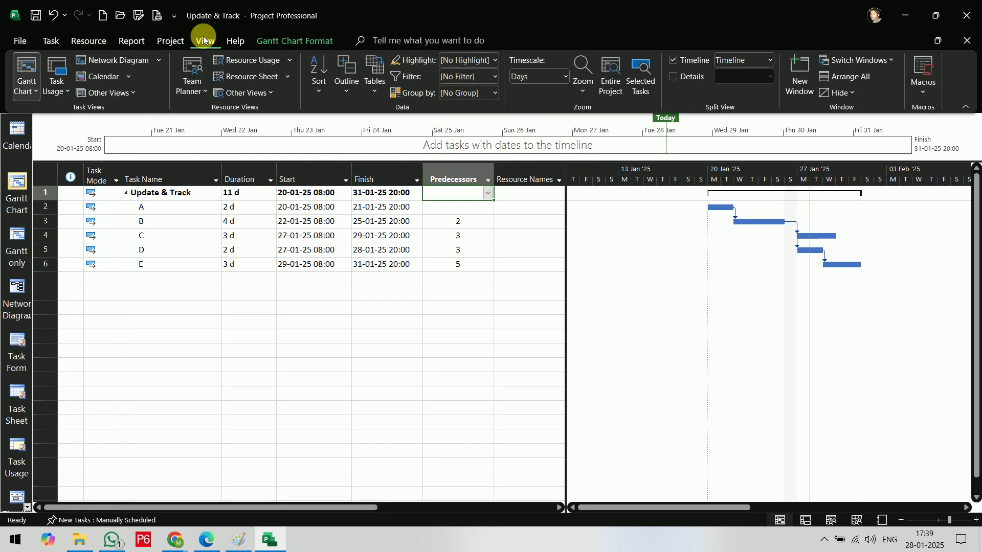
pyautogui.click(673, 60)
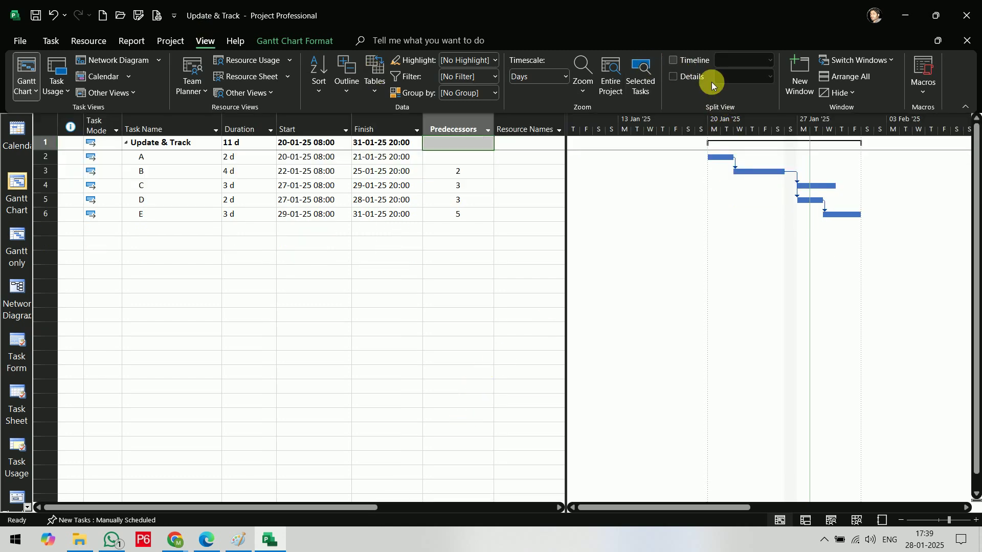
pyautogui.click(674, 77)
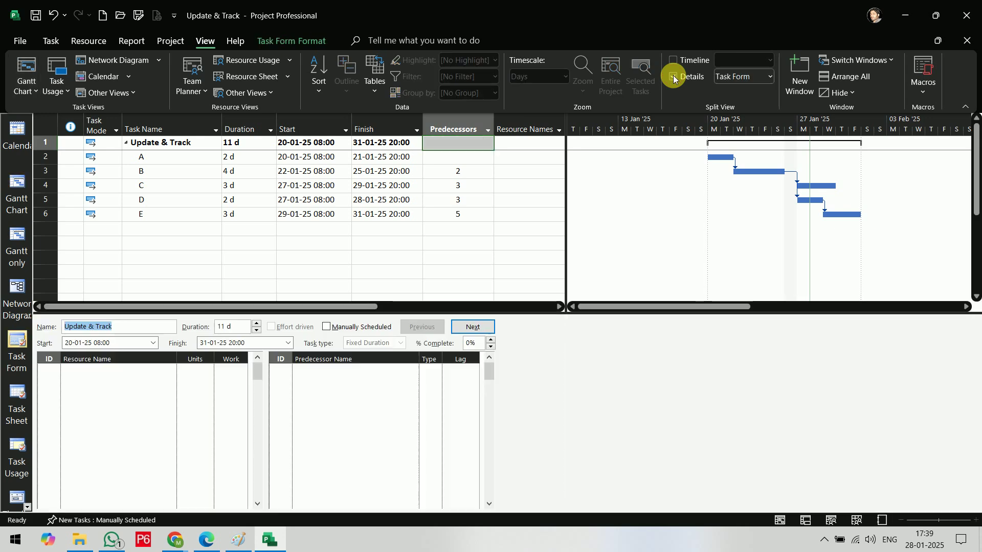
pyautogui.click(673, 77)
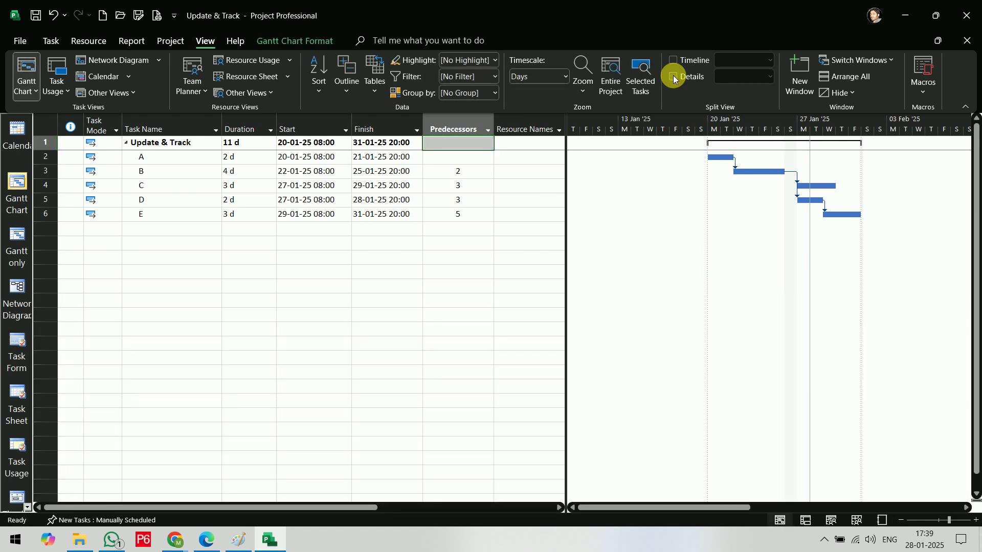
pyautogui.click(674, 76)
pyautogui.click(673, 78)
pyautogui.click(670, 60)
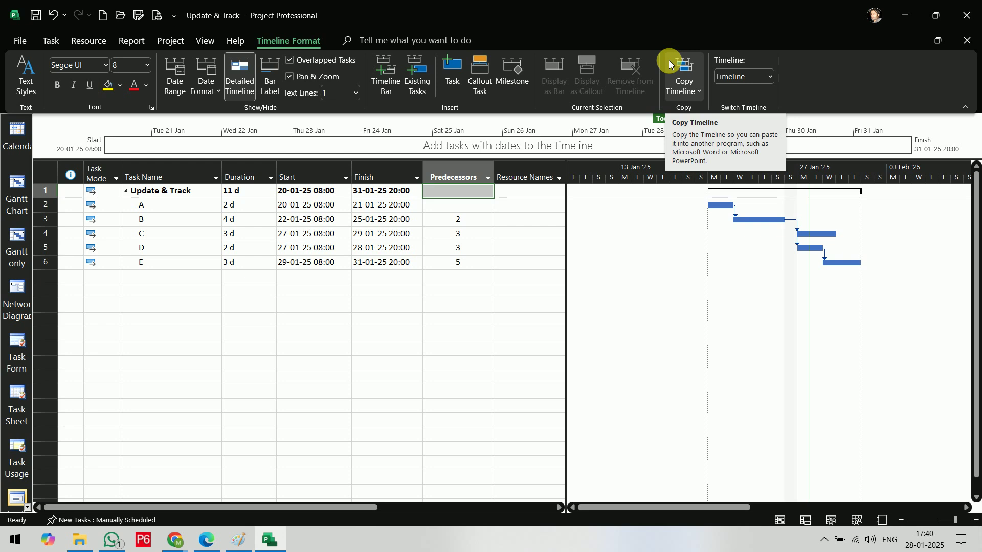
# Add task A to the Timeline.
pyautogui.click(175, 208)
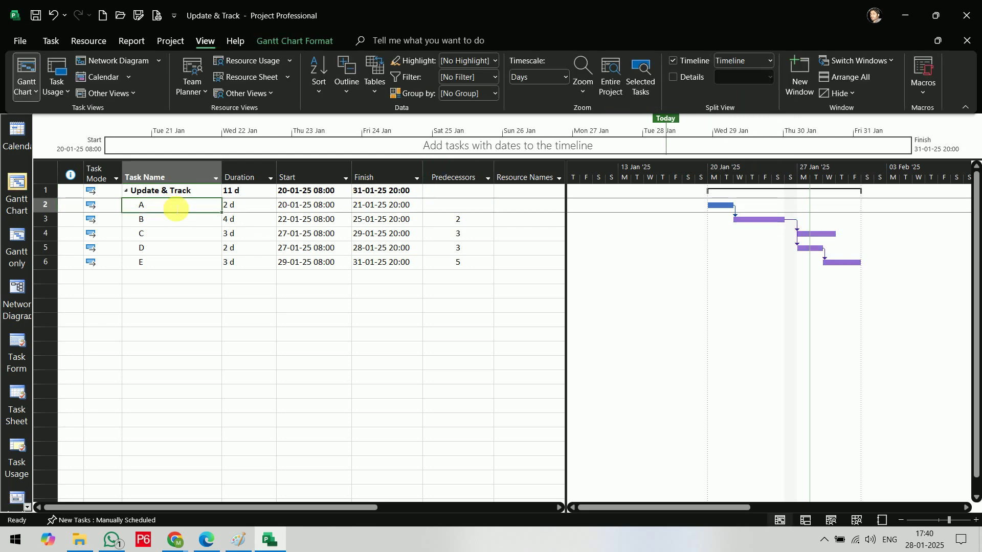
pyautogui.rightClick(173, 207)
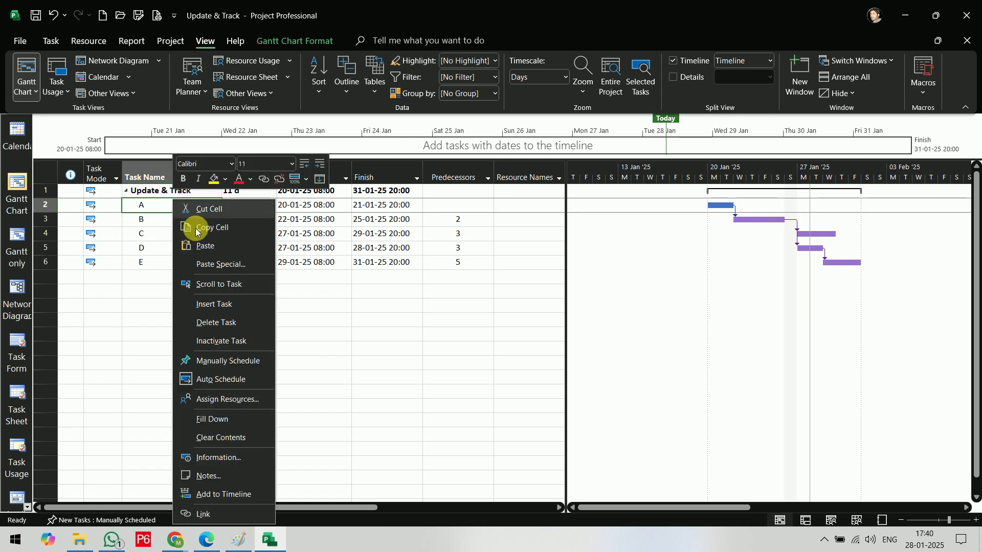
pyautogui.click(236, 497)
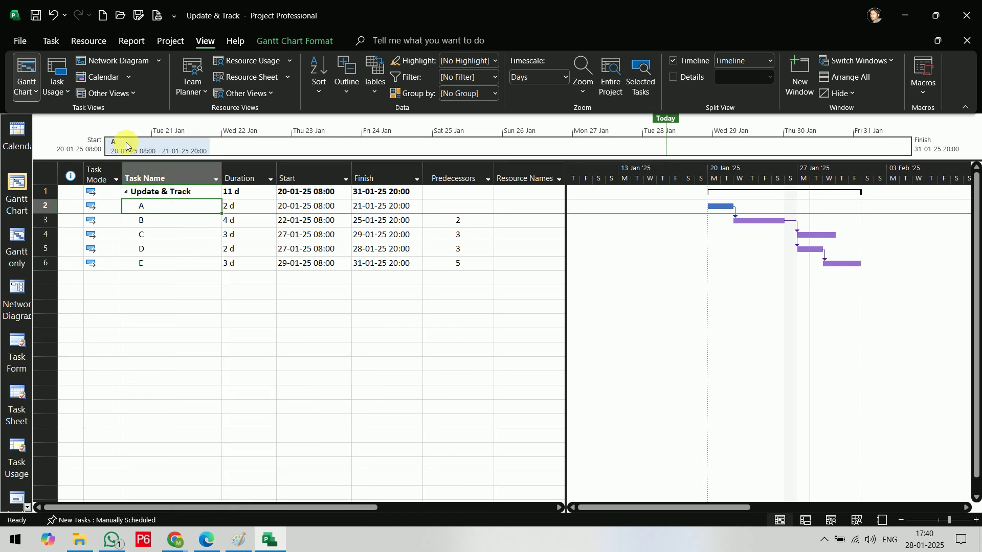
# Add tasks B, C, D and E together to the Timeline.
pyautogui.click(167, 229)
pyautogui.moveTo(167, 230); pyautogui.dragTo(161, 260)
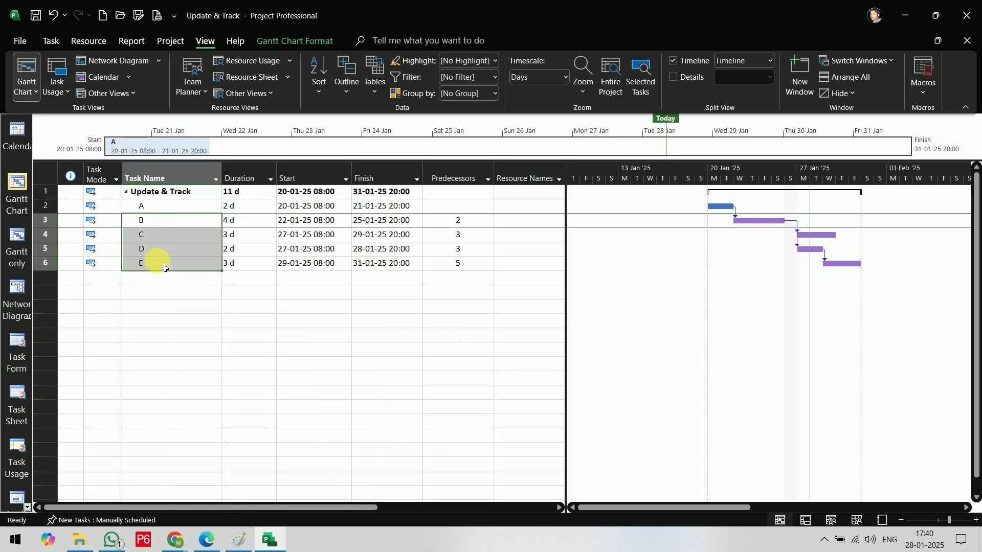
pyautogui.rightClick(160, 260)
pyautogui.click(199, 495)
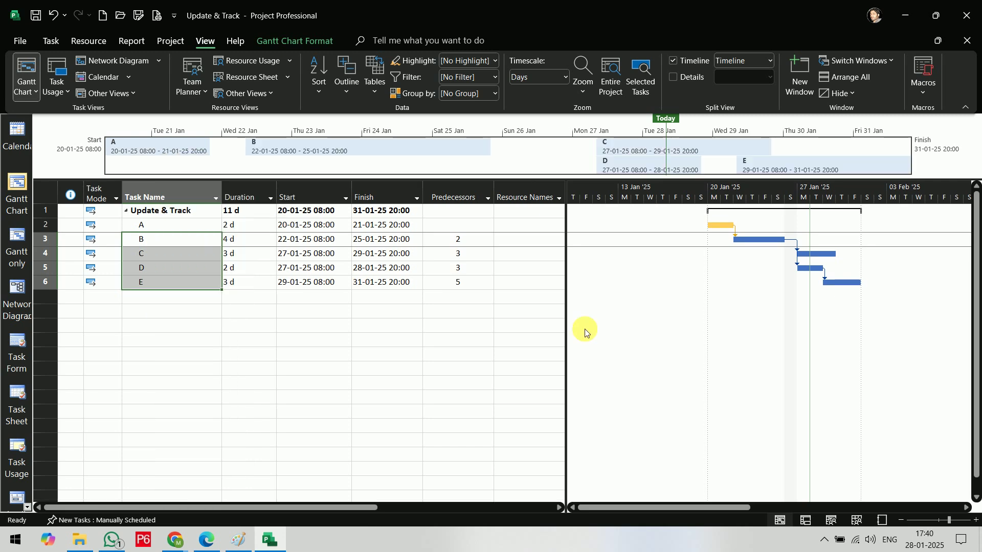
pyautogui.click(433, 400)
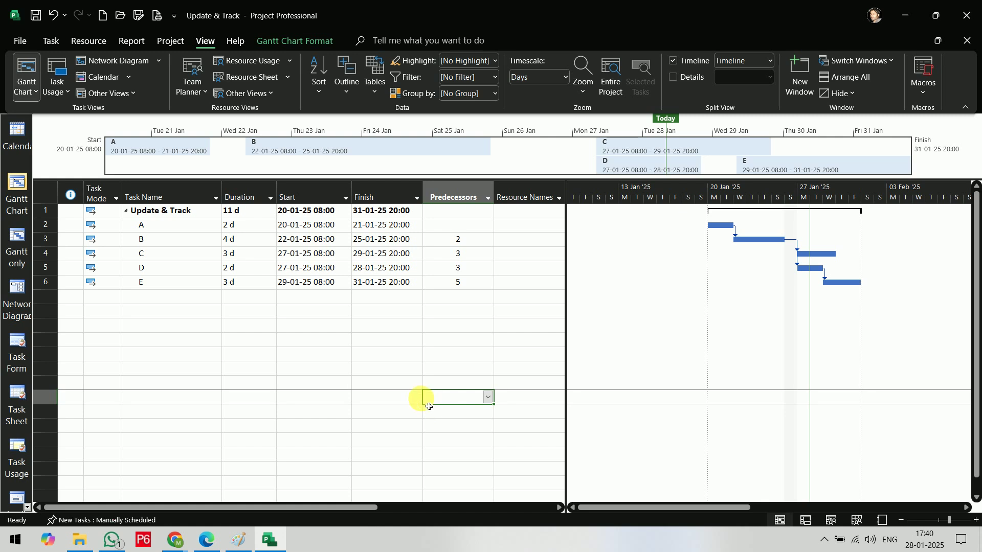
# Switch to the course outline PDF in Edge and mark the REPORTS heading in green, adding a red check mark.
pyautogui.click(207, 539)
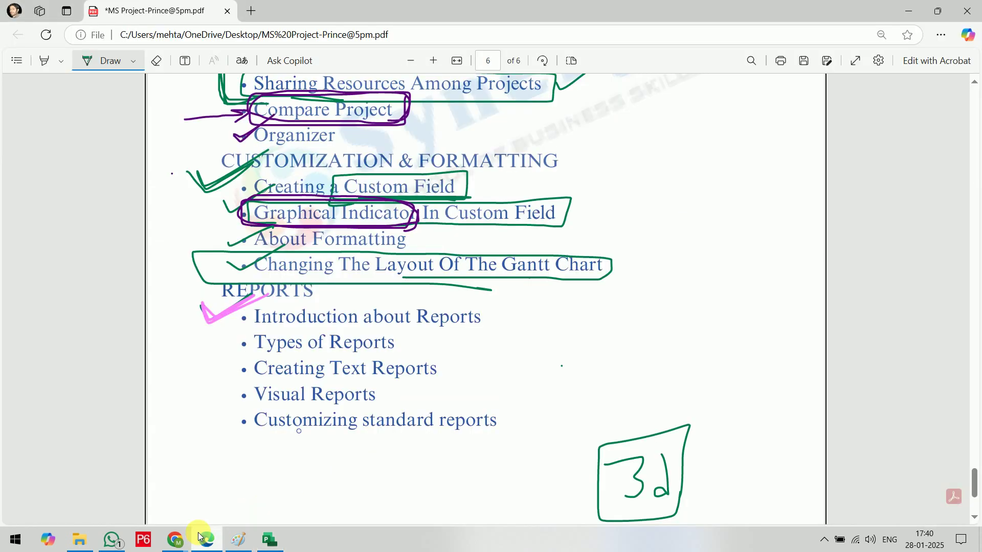
pyautogui.moveTo(208, 312)
pyautogui.mouseDown()
pyautogui.moveTo(214, 327)
pyautogui.moveTo(208, 309)
pyautogui.moveTo(227, 307)
pyautogui.moveTo(208, 320)
pyautogui.moveTo(289, 314)
pyautogui.moveTo(320, 280)
pyautogui.moveTo(226, 272)
pyautogui.moveTo(295, 309)
pyautogui.moveTo(281, 281)
pyautogui.moveTo(213, 302)
pyautogui.moveTo(317, 292)
pyautogui.moveTo(213, 303)
pyautogui.moveTo(318, 292)
pyautogui.moveTo(229, 290)
pyautogui.mouseUp()
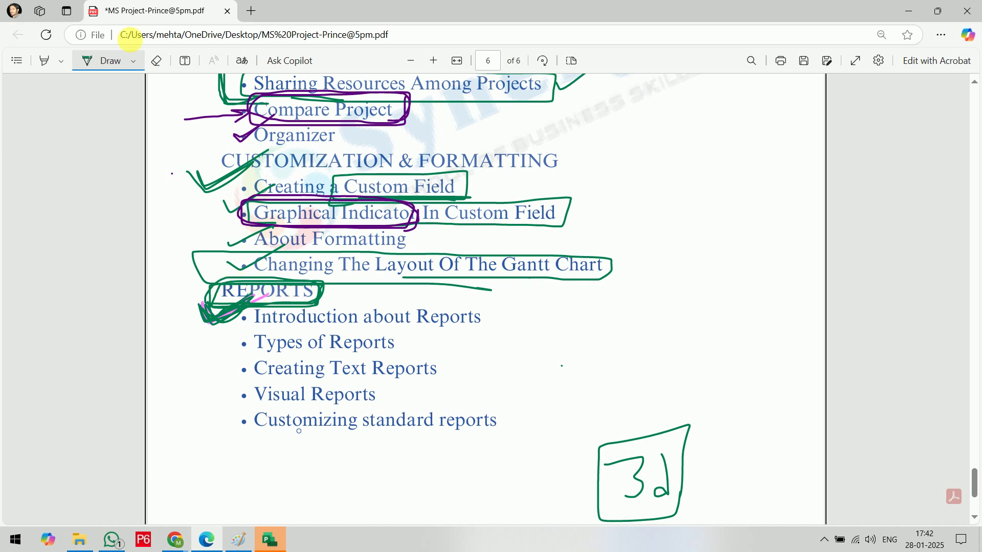
pyautogui.click(134, 63)
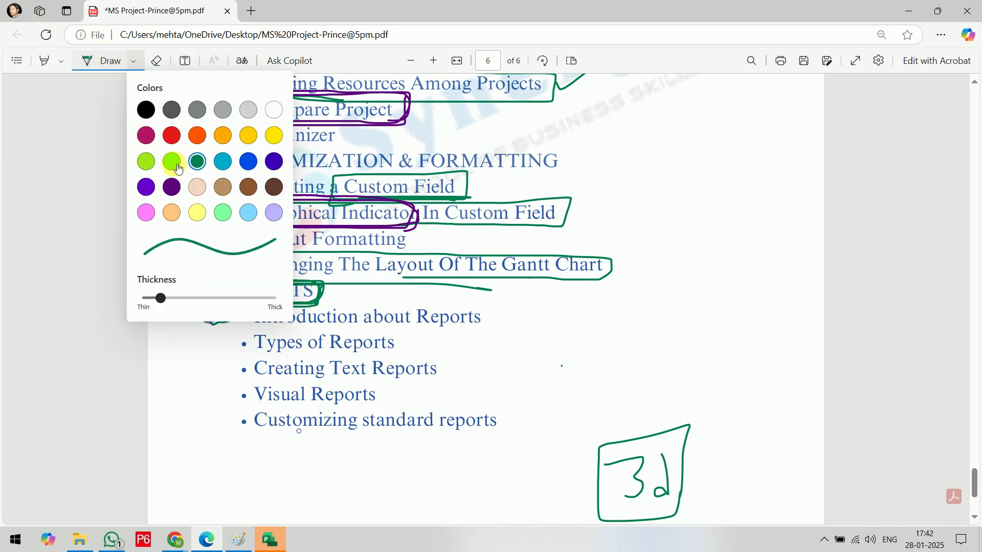
pyautogui.click(172, 136)
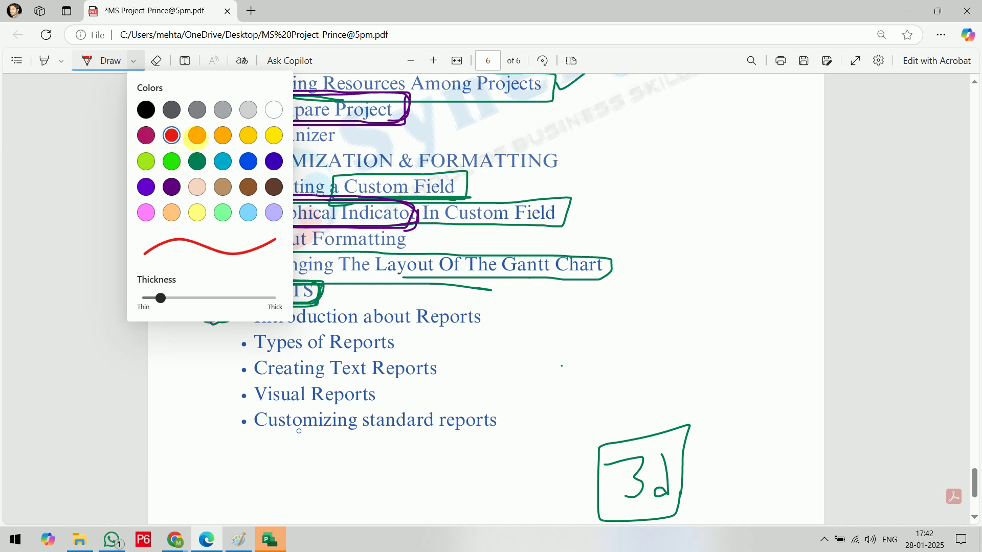
pyautogui.click(599, 194)
pyautogui.moveTo(187, 286); pyautogui.dragTo(233, 283)
# Draw red check marks at the Compare Project and Graphical Indicator topics in Module 5.
pyautogui.scroll(5, 302, 256)
pyautogui.scroll(-1, 313, 317)
pyautogui.moveTo(406, 303); pyautogui.dragTo(440, 290)
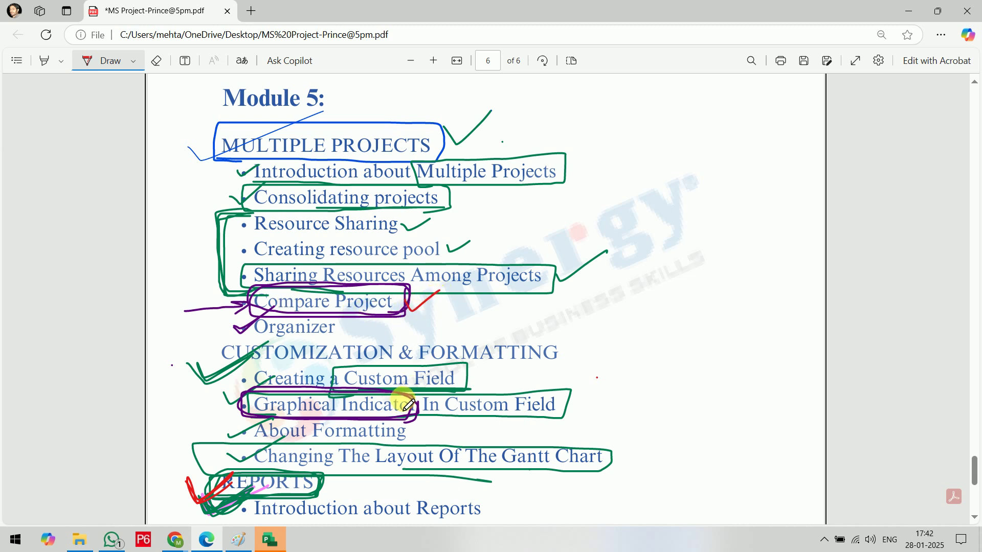
pyautogui.moveTo(397, 398); pyautogui.dragTo(437, 382)
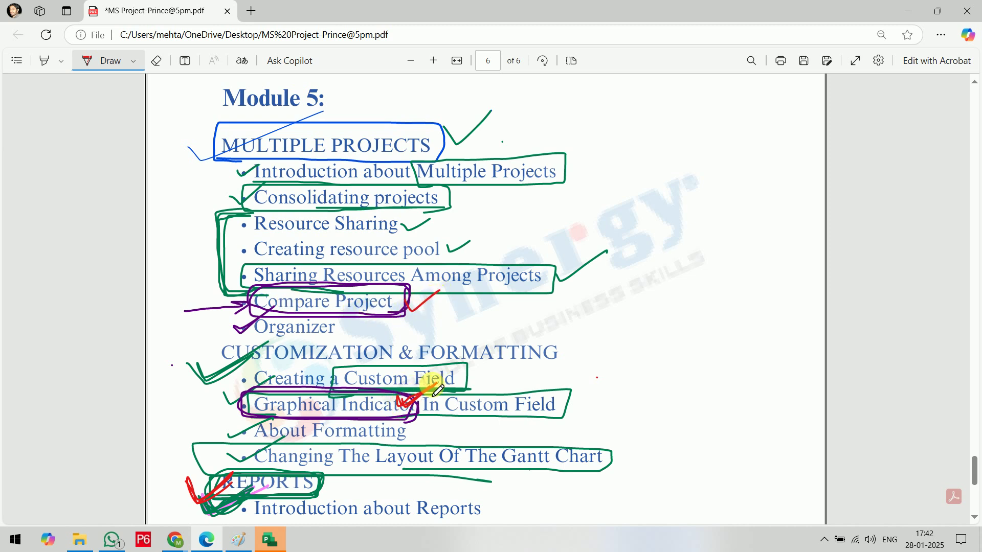
pyautogui.scroll(4, 416, 324)
pyautogui.scroll(-8, 409, 338)
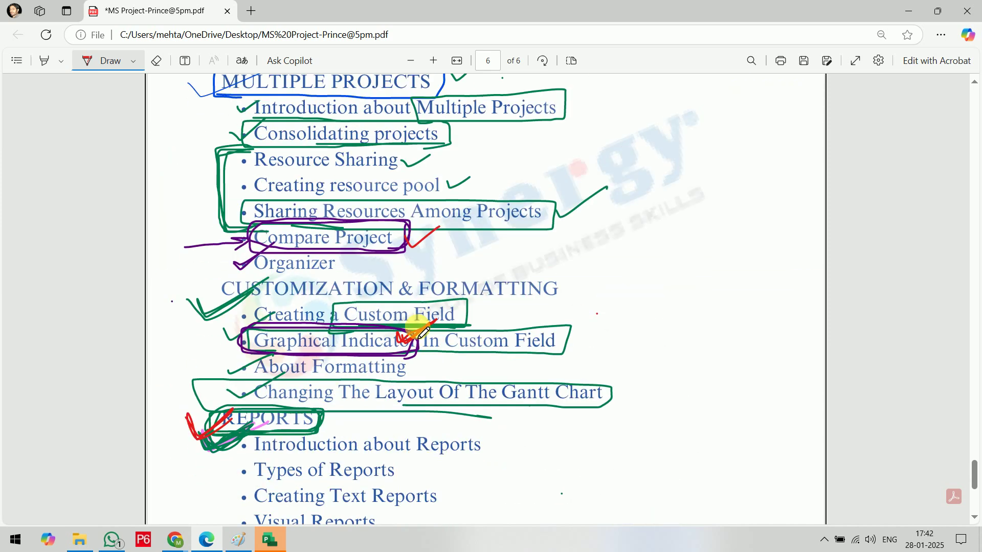